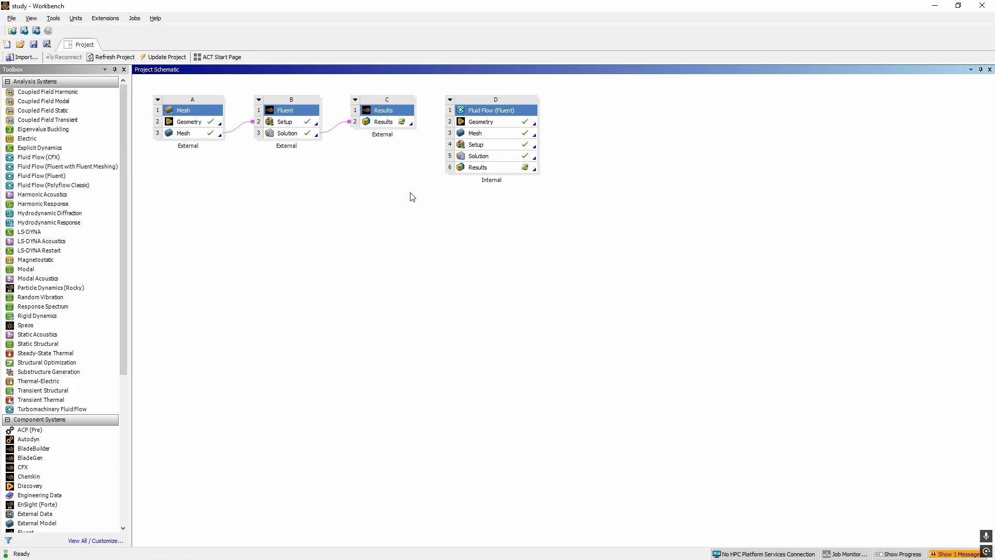
Launch CFD-Post from the External system's Results cell C2 using Edit
{"action": "left_click", "coordinate": [385, 122]}
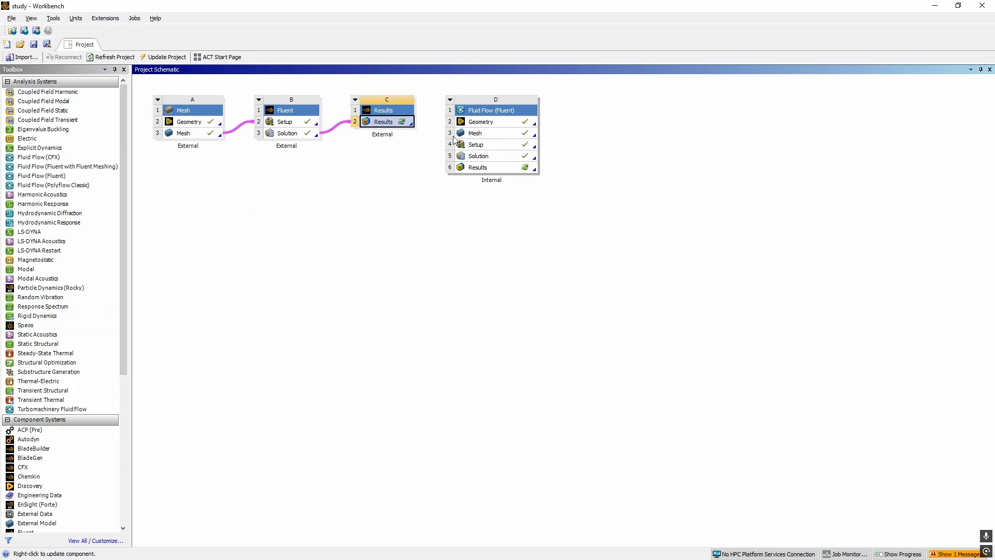
{"action": "right_click", "coordinate": [384, 122]}
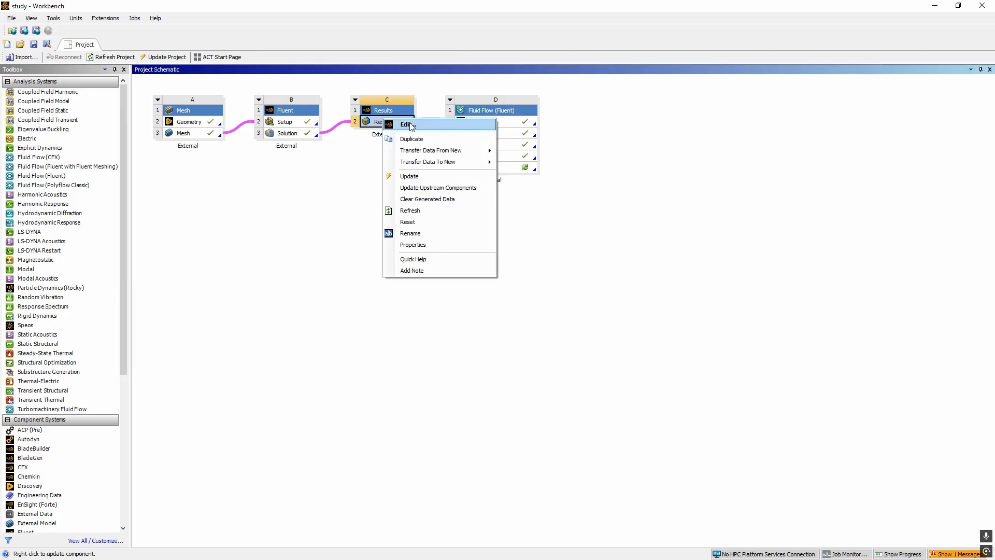
{"action": "left_click", "coordinate": [398, 126]}
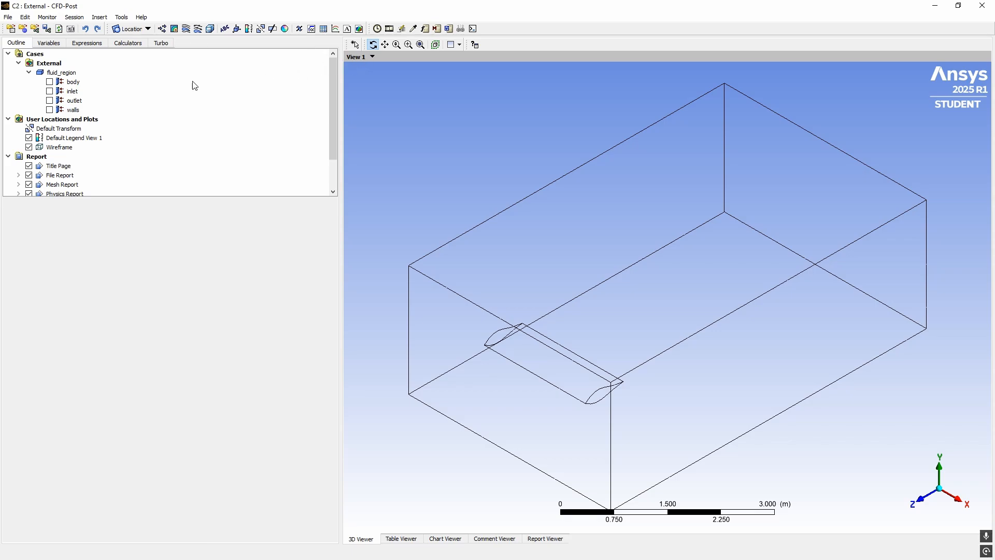
{"action": "left_click", "coordinate": [139, 28]}
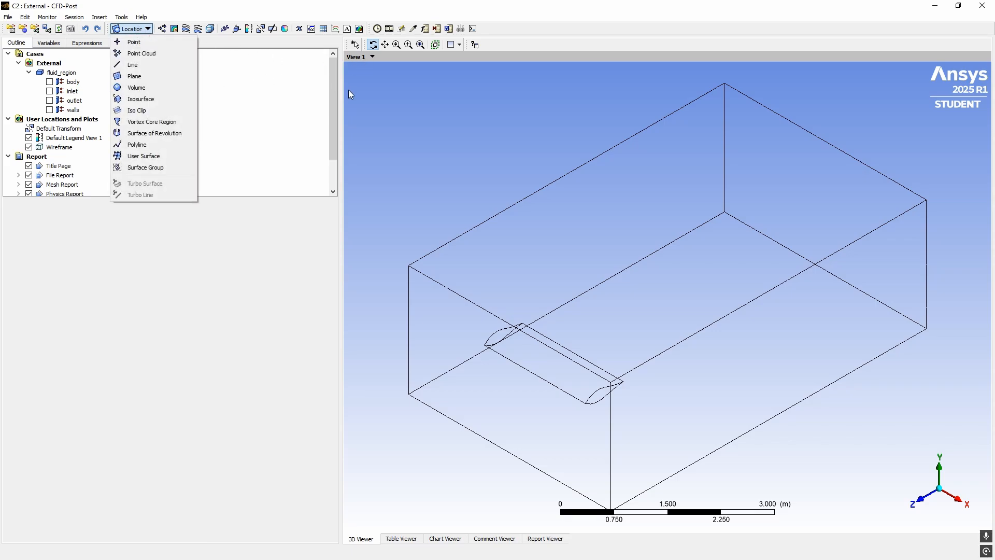
{"action": "left_click", "coordinate": [319, 222]}
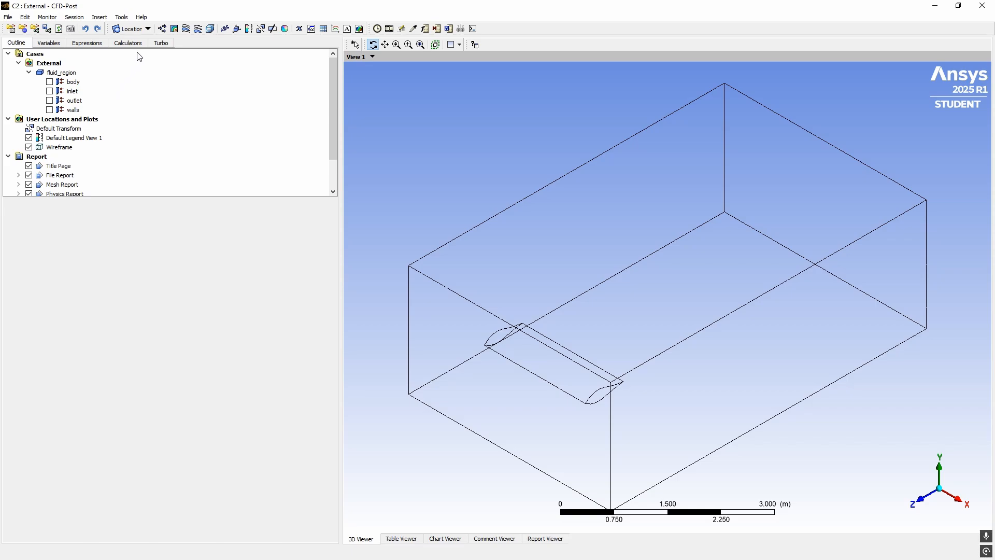
Create Plane 1 with the YZ Plane method at X = 0 m and apply it
{"action": "left_click", "coordinate": [148, 30]}
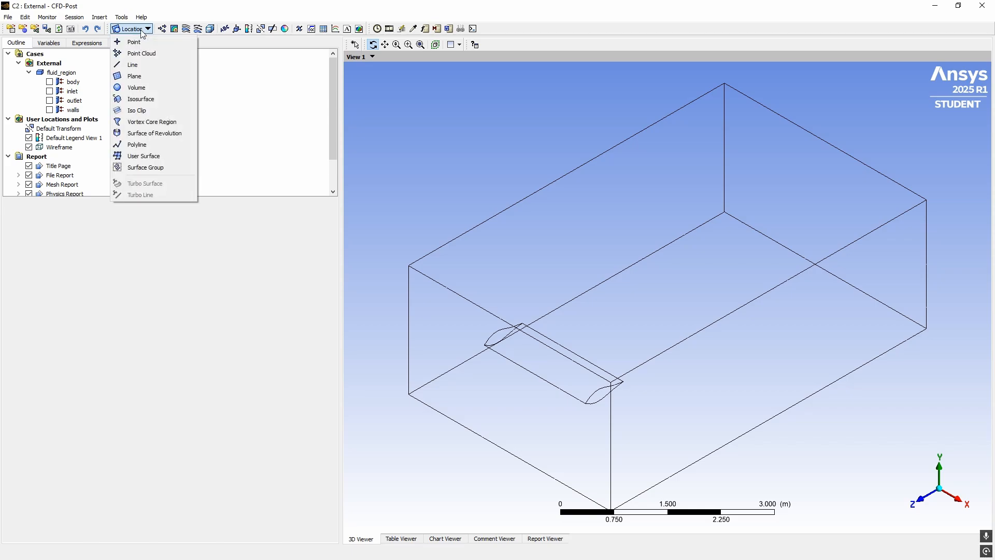
{"action": "left_click", "coordinate": [139, 76]}
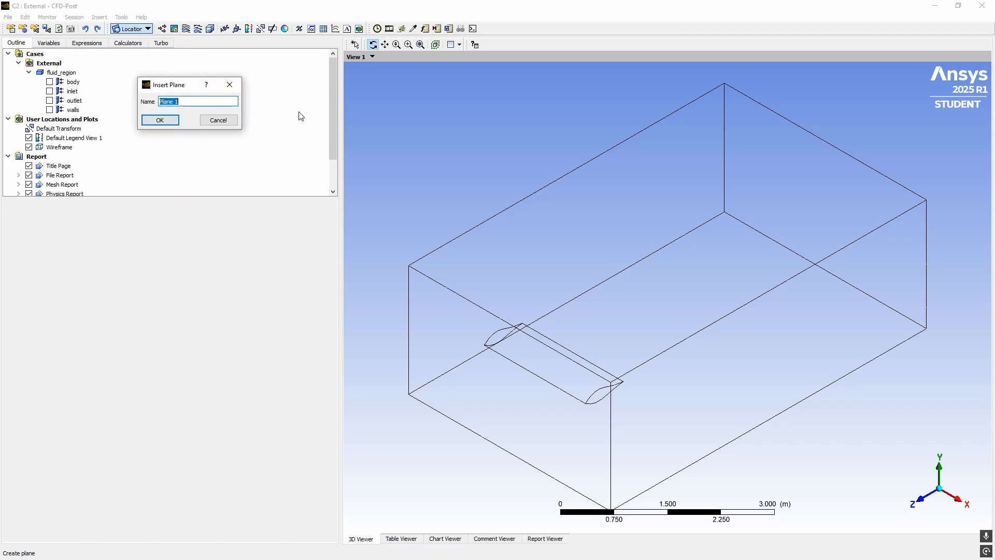
{"action": "left_click", "coordinate": [158, 121]}
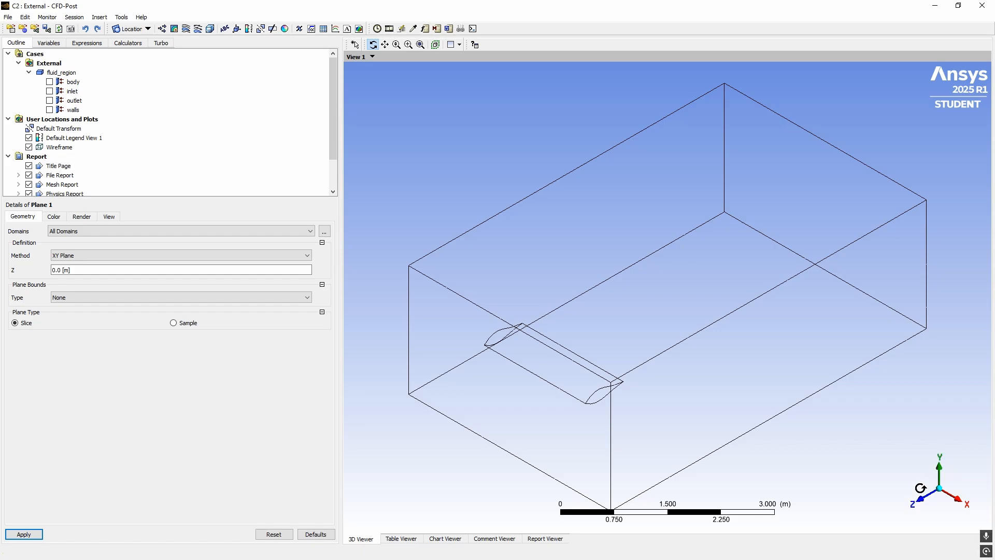
{"action": "left_click", "coordinate": [127, 257]}
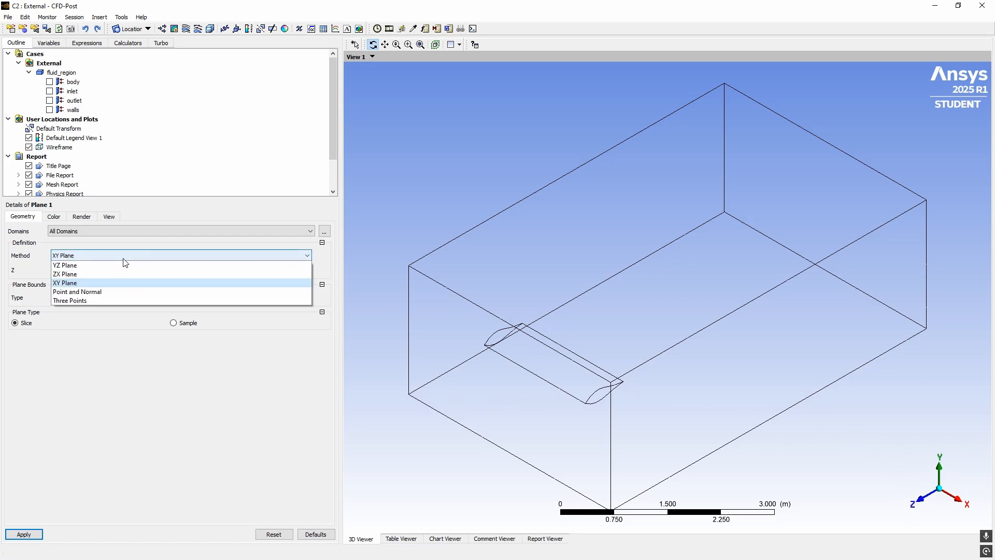
{"action": "left_click", "coordinate": [88, 265]}
{"action": "left_click", "coordinate": [39, 534]}
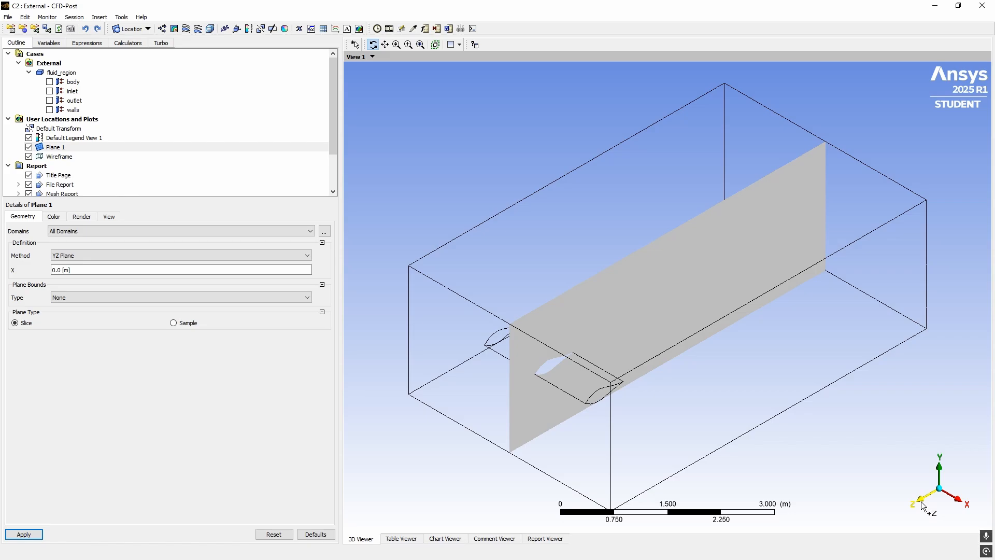
{"action": "left_click", "coordinate": [923, 506]}
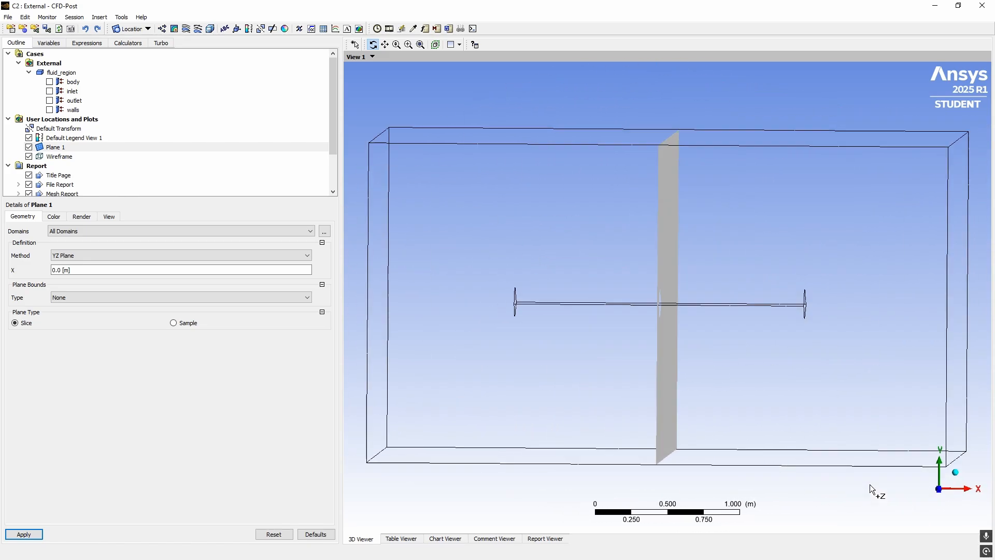
{"action": "left_click", "coordinate": [958, 479]}
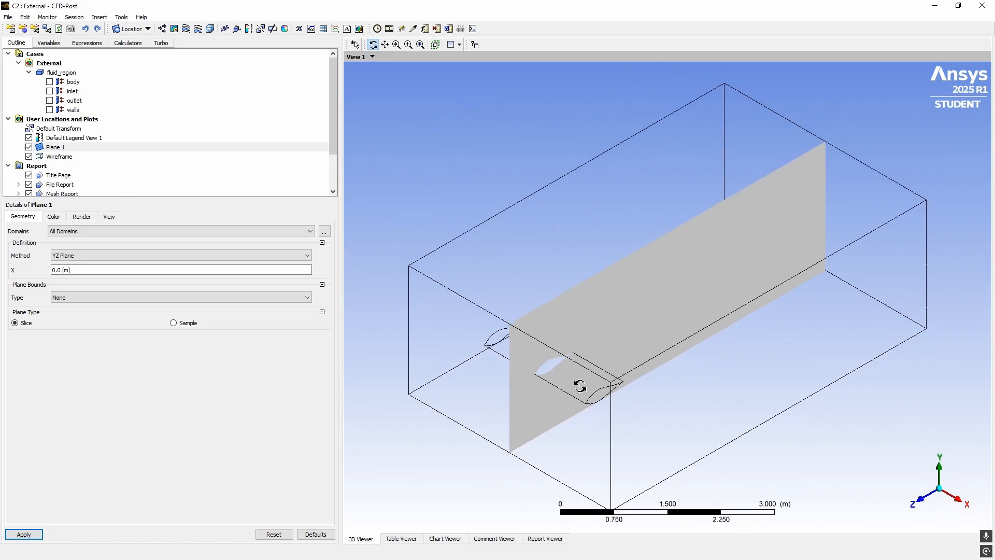
{"action": "middle_click_drag", "start_coordinate": [570, 372], "coordinate": [602, 307], "text": "ctrl"}
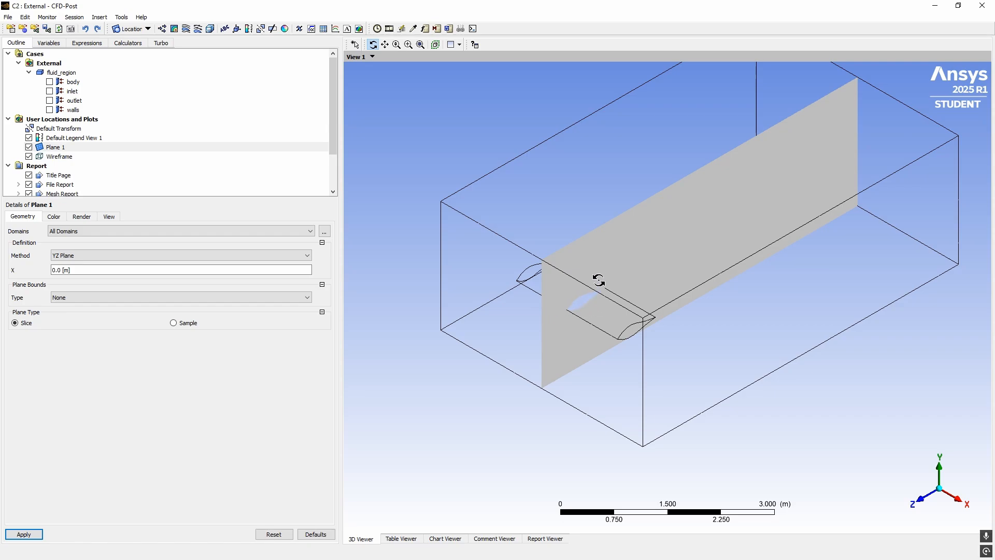
{"action": "middle_click_drag", "start_coordinate": [655, 340], "coordinate": [594, 352], "text": "ctrl"}
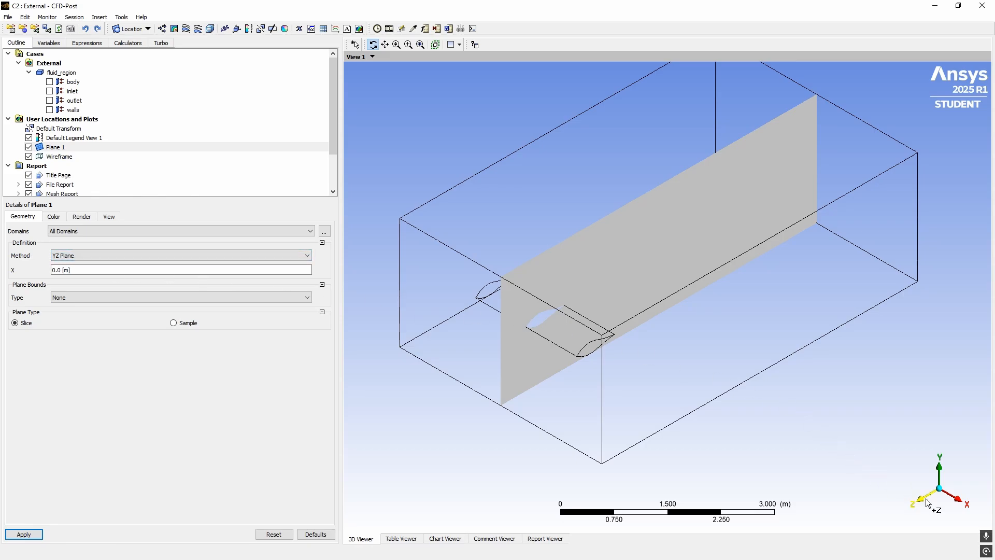
Change Plane 1's X coordinate to 1 m and apply it
{"action": "left_click", "coordinate": [918, 499]}
{"action": "left_click_drag", "start_coordinate": [557, 314], "coordinate": [684, 357]}
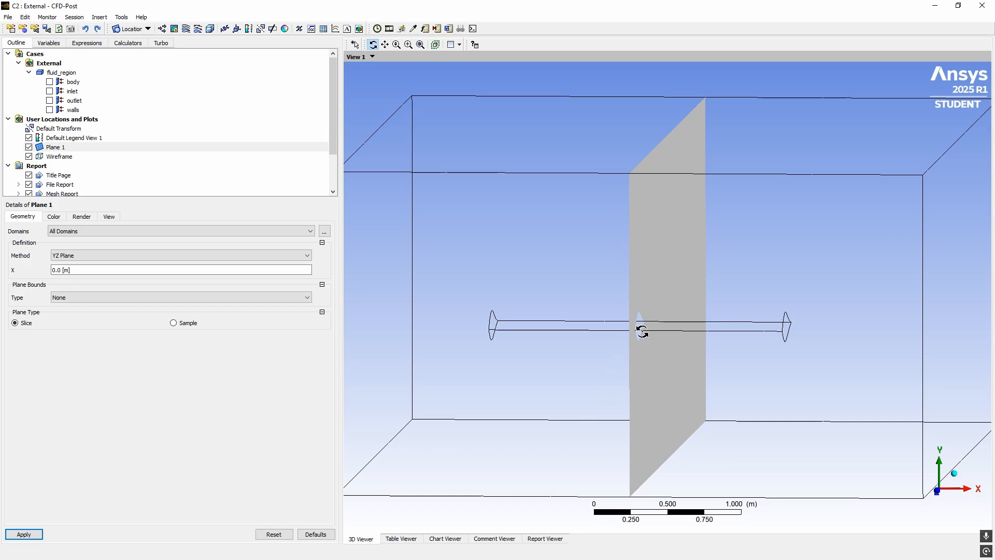
{"action": "left_click_drag", "start_coordinate": [613, 373], "coordinate": [680, 269]}
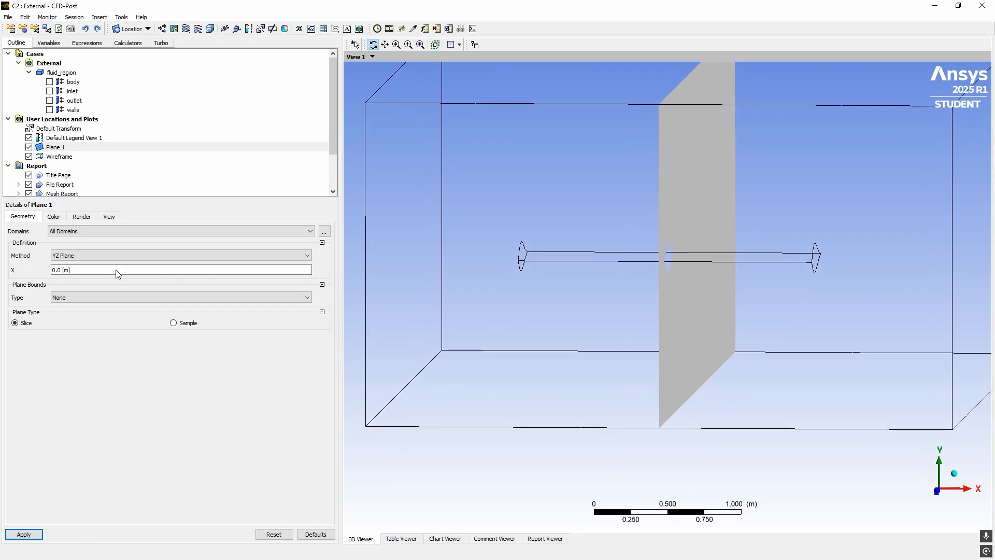
{"action": "left_click", "coordinate": [77, 270]}
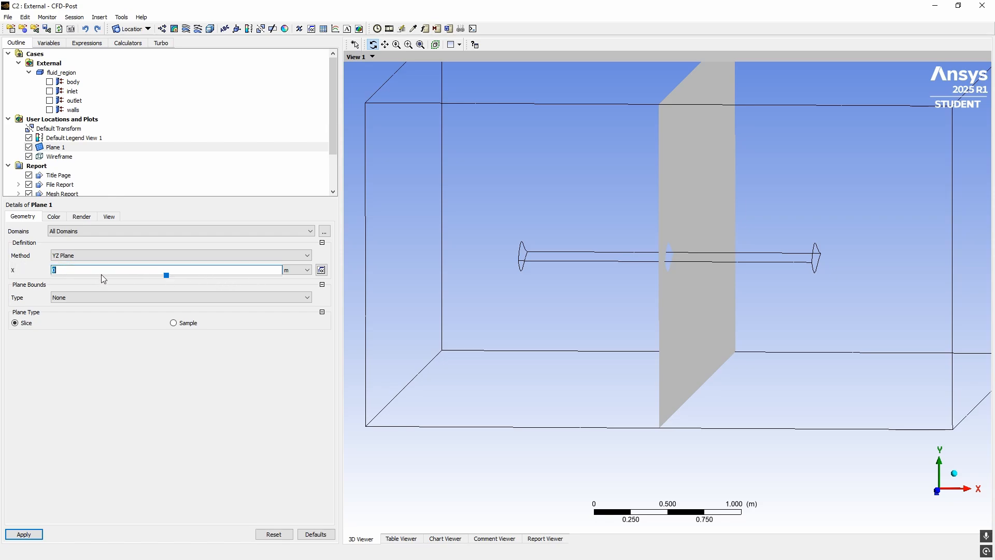
{"action": "type", "text": "1"}
{"action": "left_click", "coordinate": [24, 535]}
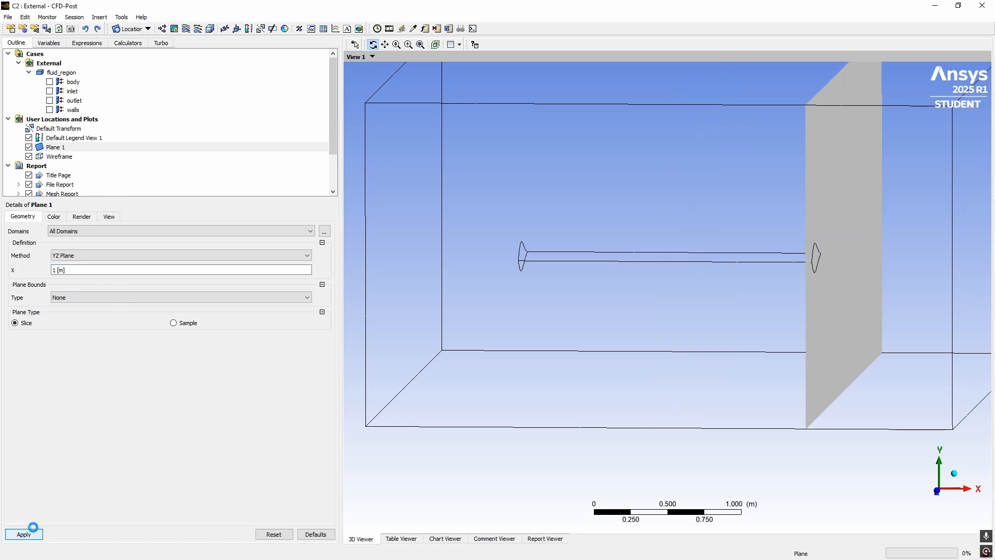
{"action": "mouse_move", "coordinate": [515, 322]}
{"action": "left_mouse_down"}
{"action": "mouse_move", "coordinate": [502, 328]}
{"action": "mouse_move", "coordinate": [533, 331]}
{"action": "mouse_move", "coordinate": [502, 336]}
{"action": "left_mouse_up"}
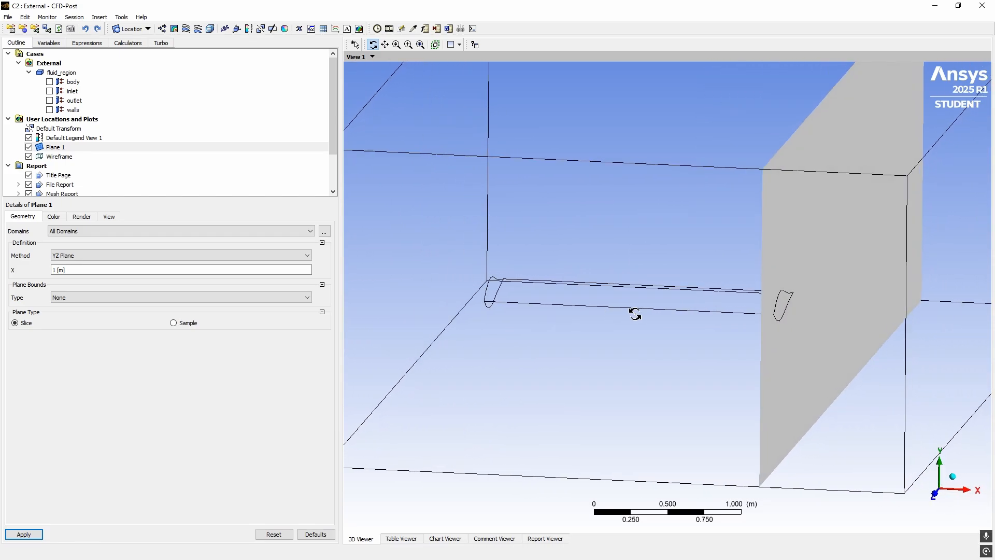
{"action": "mouse_move", "coordinate": [633, 313]}
{"action": "left_mouse_down"}
{"action": "mouse_move", "coordinate": [628, 340]}
{"action": "mouse_move", "coordinate": [642, 317]}
{"action": "left_mouse_up"}
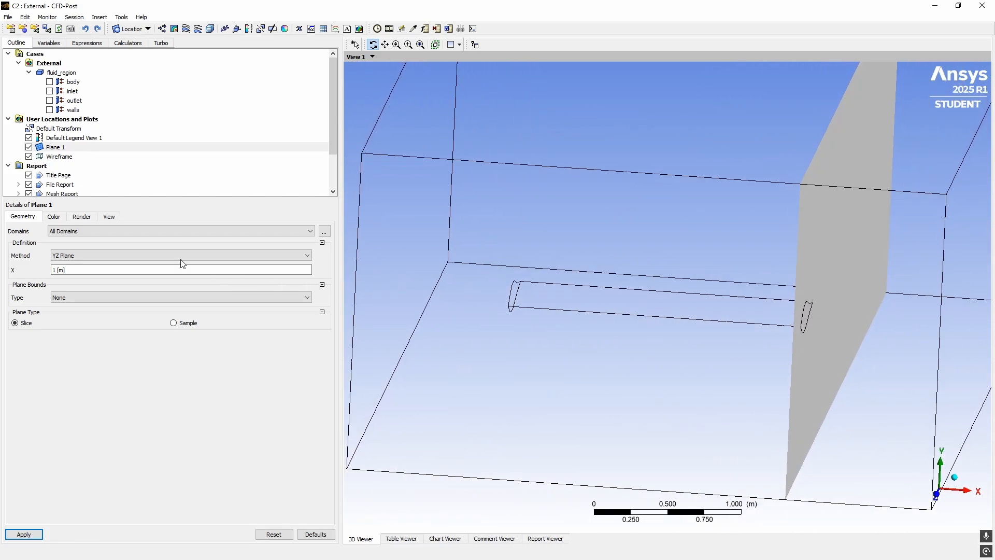
{"action": "left_click", "coordinate": [164, 270]}
Return Plane 1 to X = 0 m with Circular bounds, radius 0.5 m, then 1 m
{"action": "left_click", "coordinate": [155, 366]}
{"action": "left_click", "coordinate": [71, 298]}
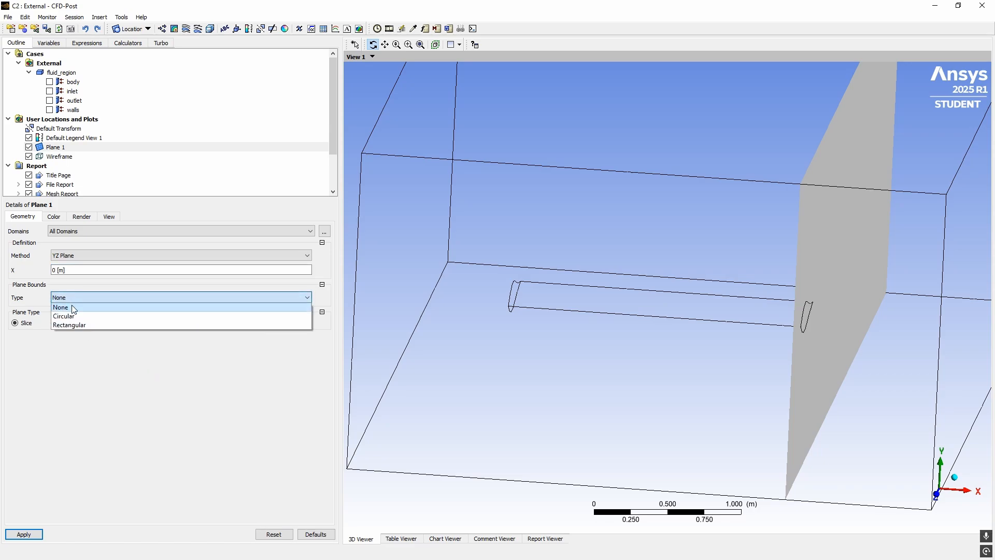
{"action": "left_click", "coordinate": [97, 317]}
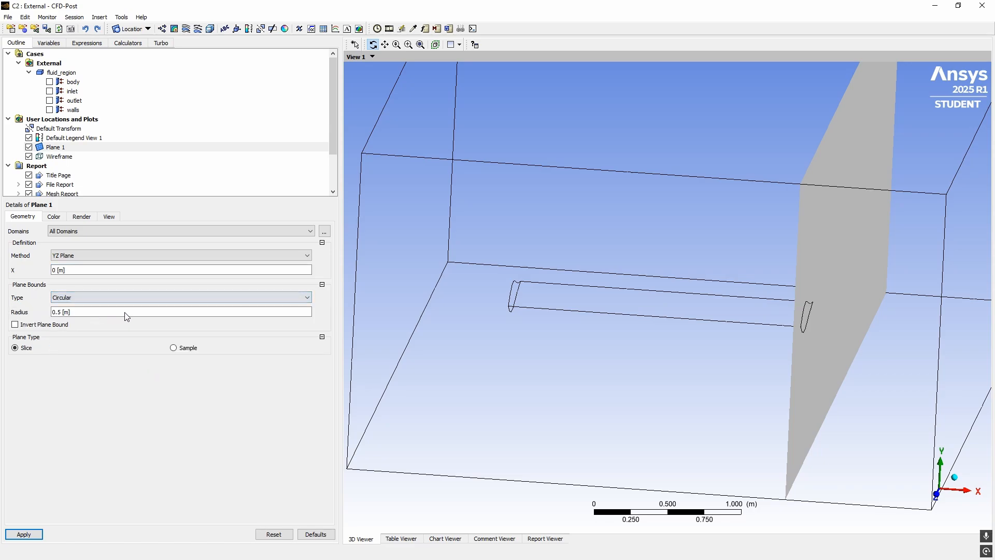
{"action": "left_click_drag", "start_coordinate": [549, 351], "coordinate": [604, 304]}
{"action": "left_click", "coordinate": [24, 534]}
{"action": "left_click", "coordinate": [102, 311]}
{"action": "type", "text": "1"}
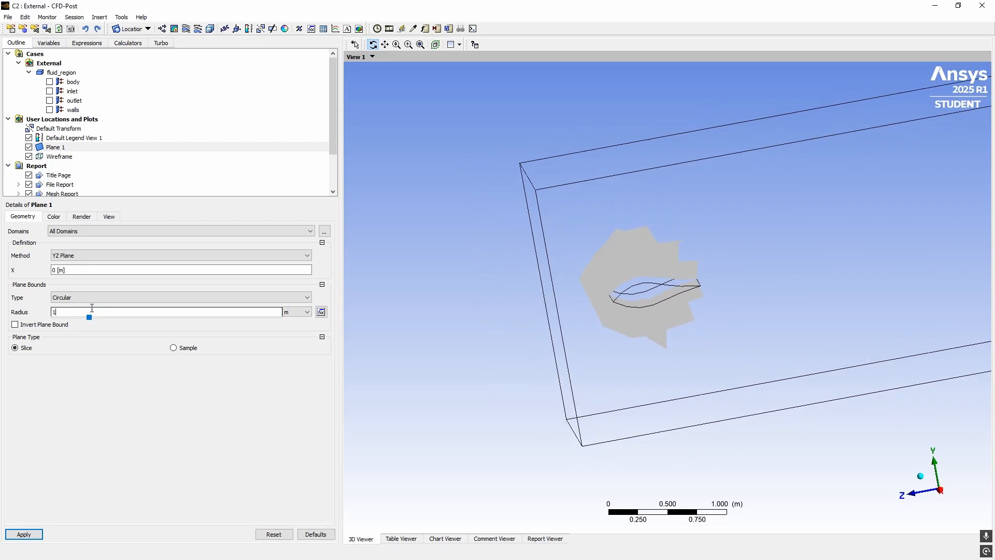
{"action": "left_click", "coordinate": [37, 531]}
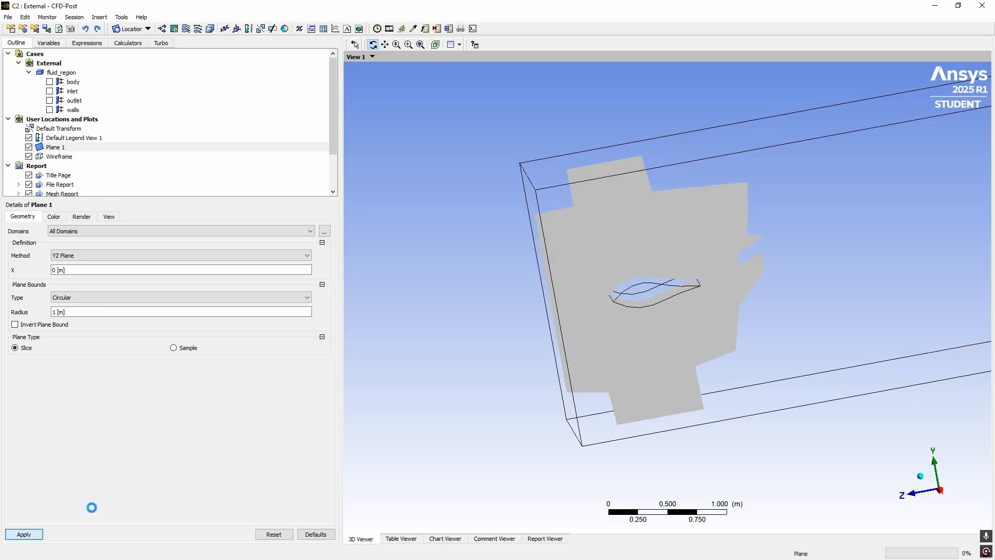
Set Plane Bounds Type to None and apply for a full unbounded slice
{"action": "left_click_drag", "start_coordinate": [418, 349], "coordinate": [384, 316]}
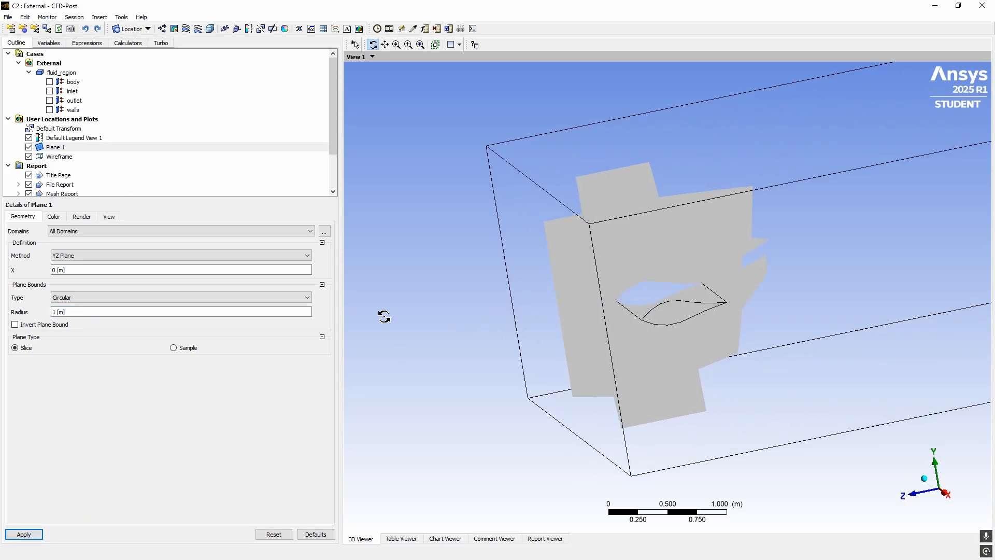
{"action": "left_click", "coordinate": [95, 294]}
{"action": "left_click", "coordinate": [73, 324]}
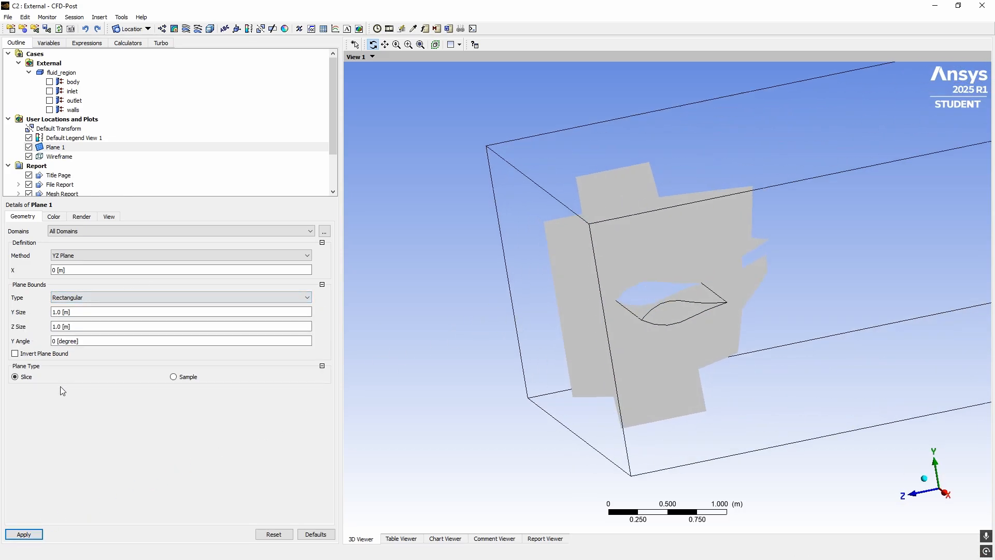
{"action": "left_click", "coordinate": [70, 297]}
{"action": "left_click", "coordinate": [76, 308]}
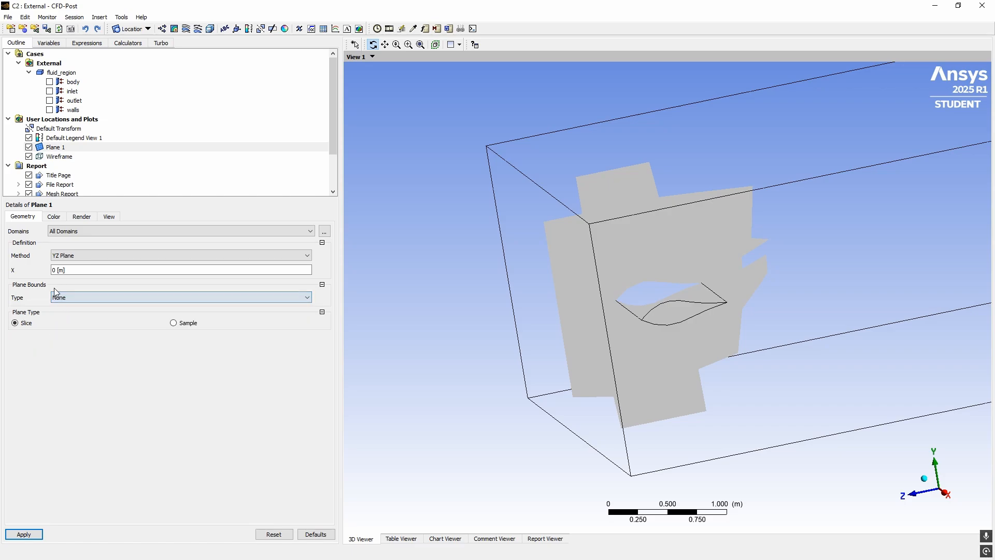
{"action": "left_click", "coordinate": [24, 534]}
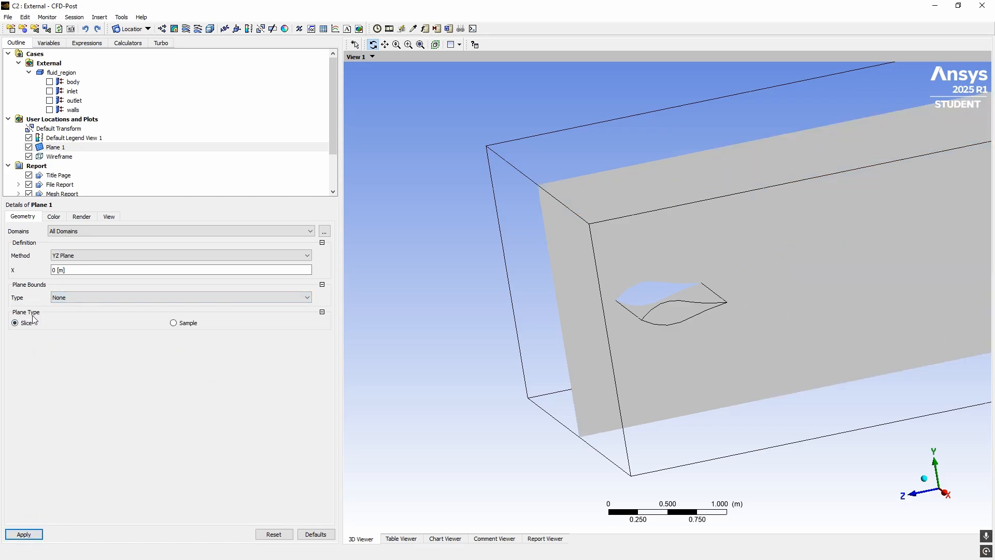
{"action": "left_click", "coordinate": [185, 326]}
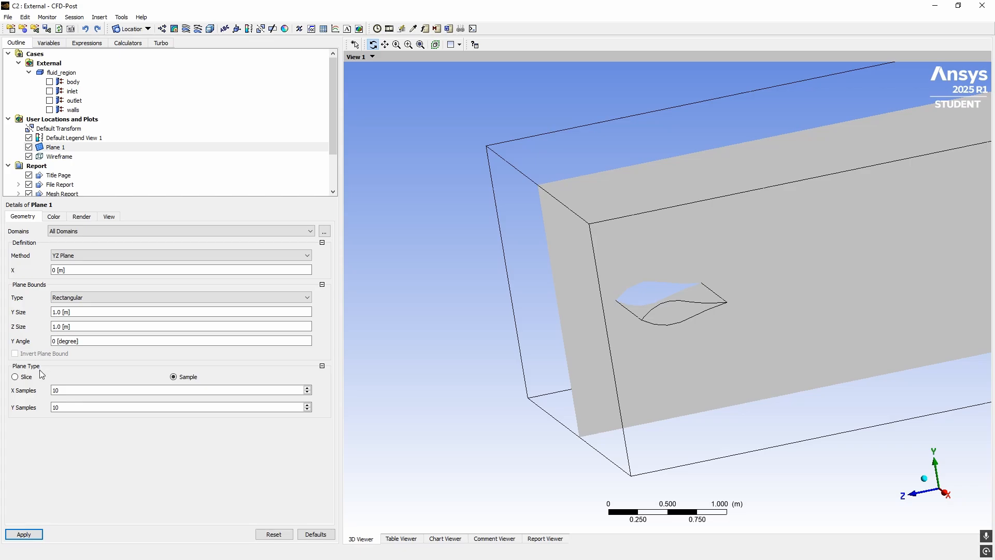
Apply Plane 1 as a sampled 1 m rectangular patch and inspect it
{"action": "left_click", "coordinate": [31, 534]}
{"action": "left_click_drag", "start_coordinate": [605, 374], "coordinate": [558, 374]}
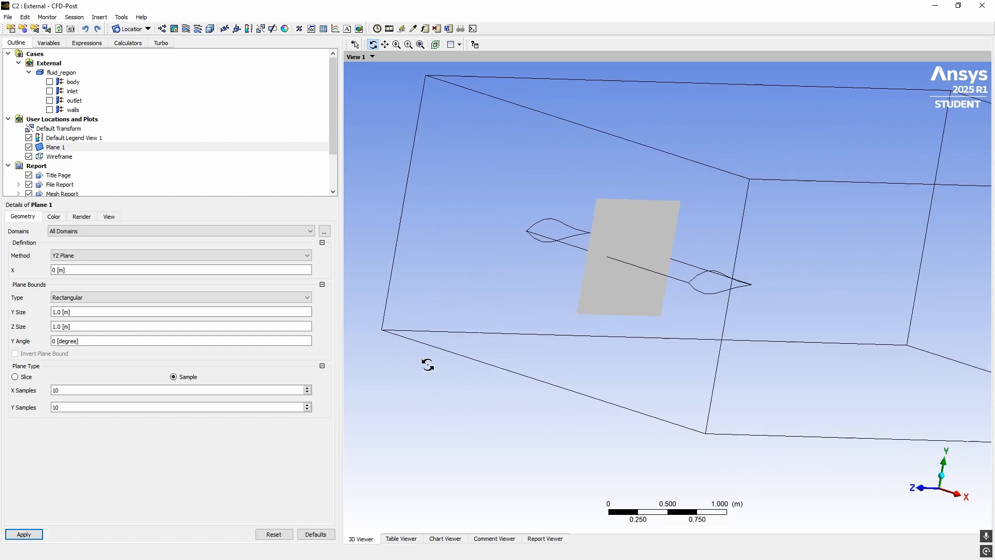
{"action": "left_click_drag", "start_coordinate": [581, 312], "coordinate": [538, 331]}
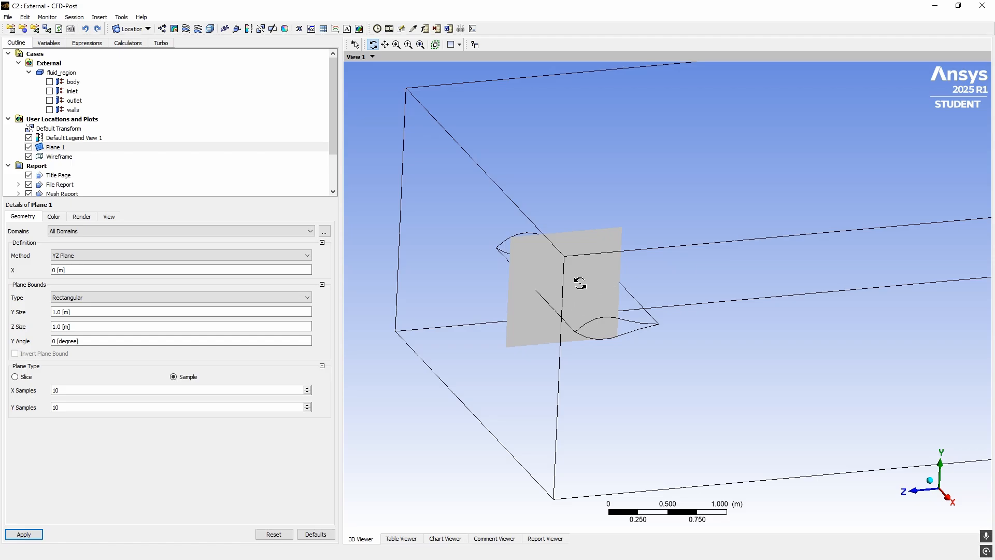
{"action": "left_click_drag", "start_coordinate": [535, 299], "coordinate": [482, 291]}
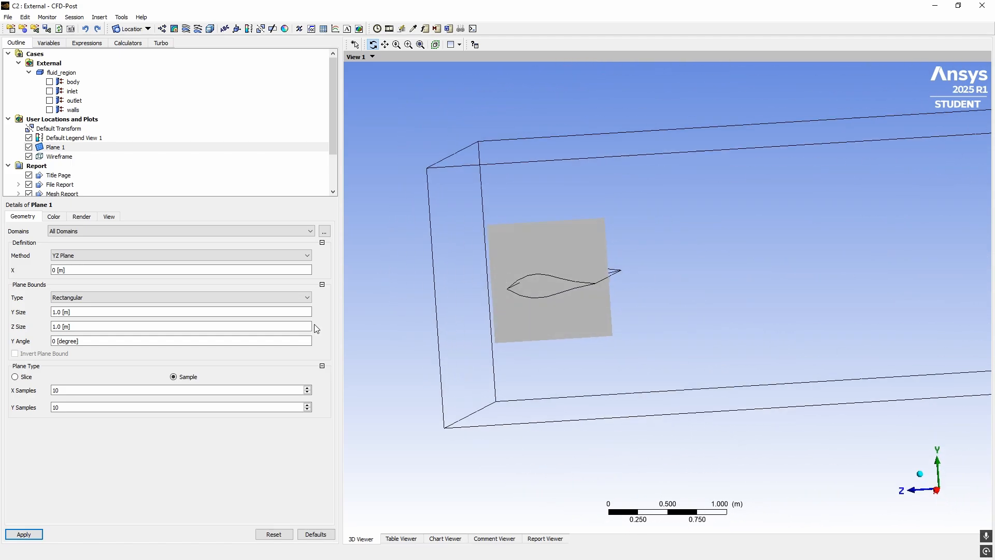
Set Plane Type back to Slice and Plane Bounds to None, applying each
{"action": "left_click", "coordinate": [15, 377]}
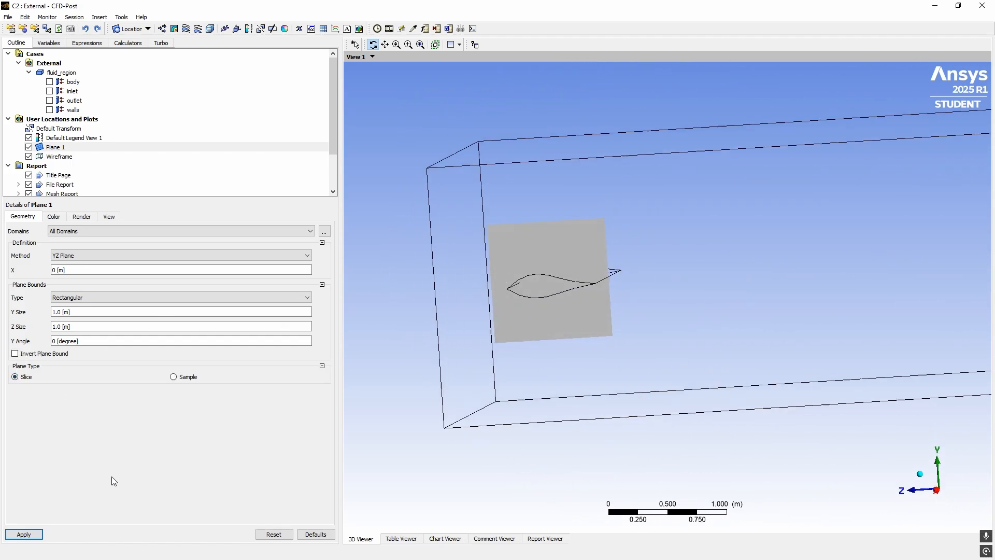
{"action": "left_click", "coordinate": [24, 533]}
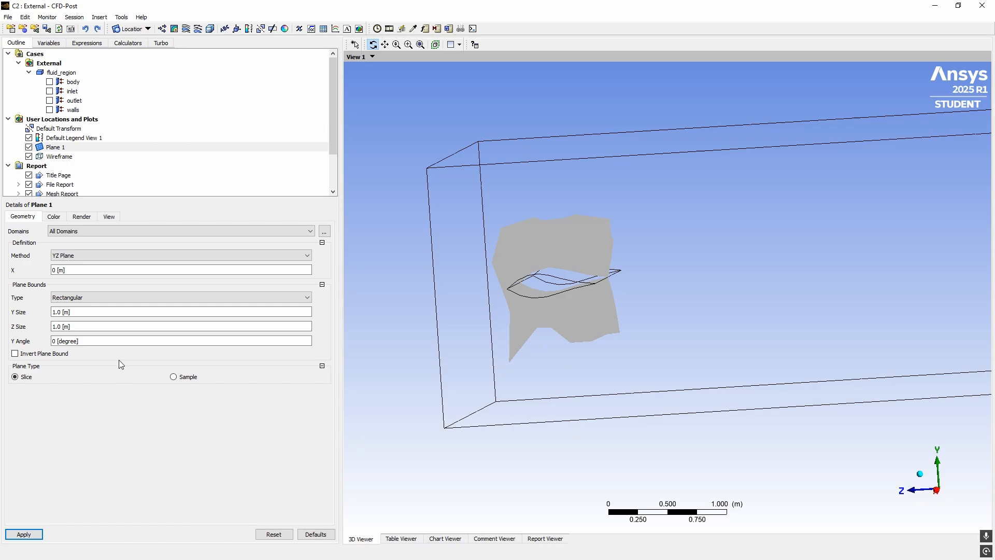
{"action": "left_click", "coordinate": [97, 297]}
{"action": "left_click", "coordinate": [93, 308]}
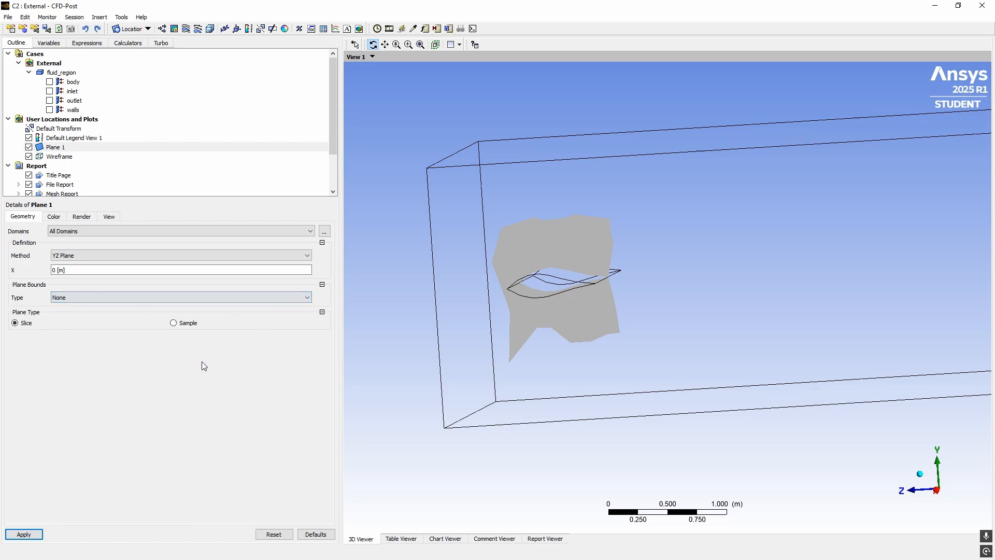
{"action": "left_click", "coordinate": [23, 535]}
Toggle the domain Wireframe off and on, then view Plane 1 face-on along X
{"action": "left_click_drag", "start_coordinate": [515, 405], "coordinate": [461, 382]}
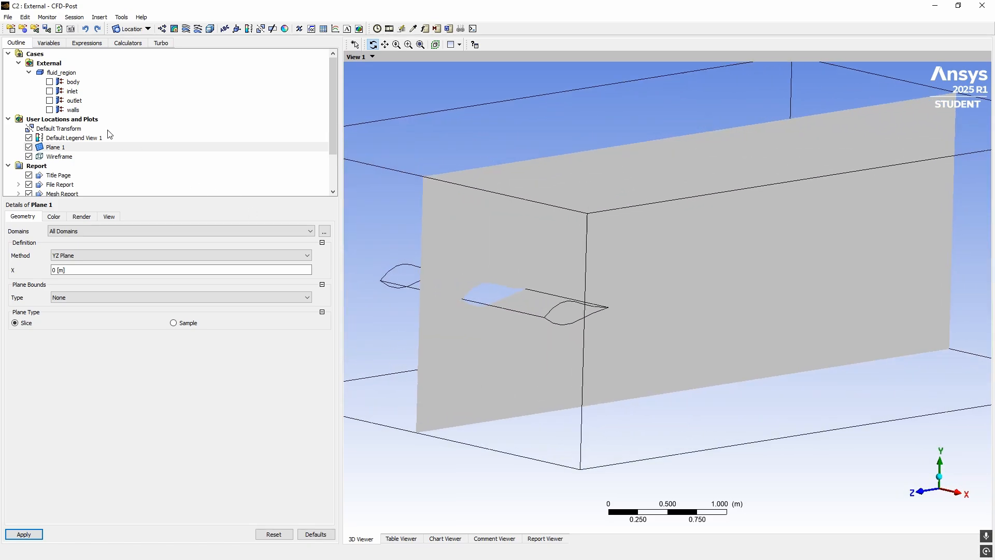
{"action": "middle_click_drag", "start_coordinate": [450, 247], "coordinate": [492, 237], "text": "ctrl"}
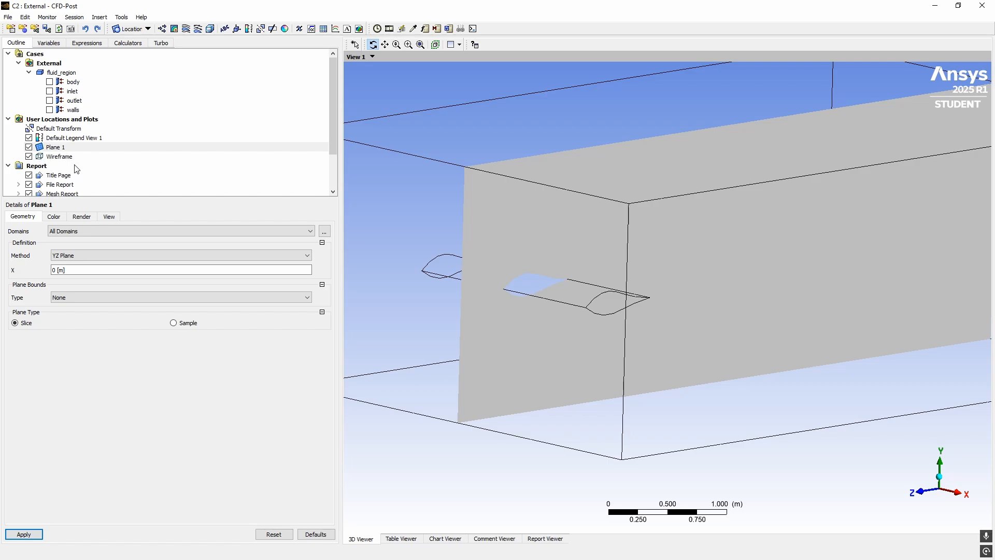
{"action": "left_click", "coordinate": [54, 158]}
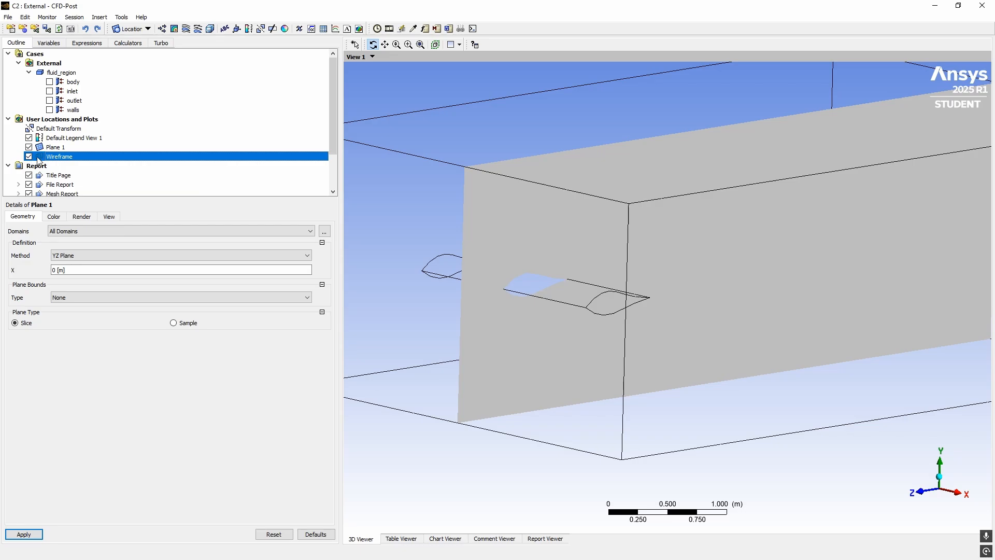
{"action": "left_click", "coordinate": [29, 156]}
{"action": "left_click_drag", "start_coordinate": [438, 249], "coordinate": [362, 213]}
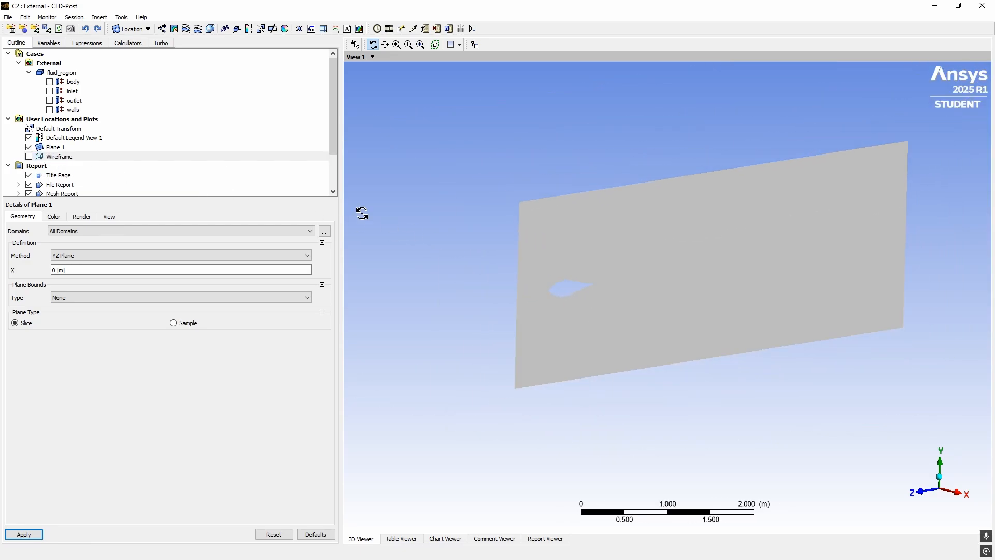
{"action": "left_click", "coordinate": [29, 156]}
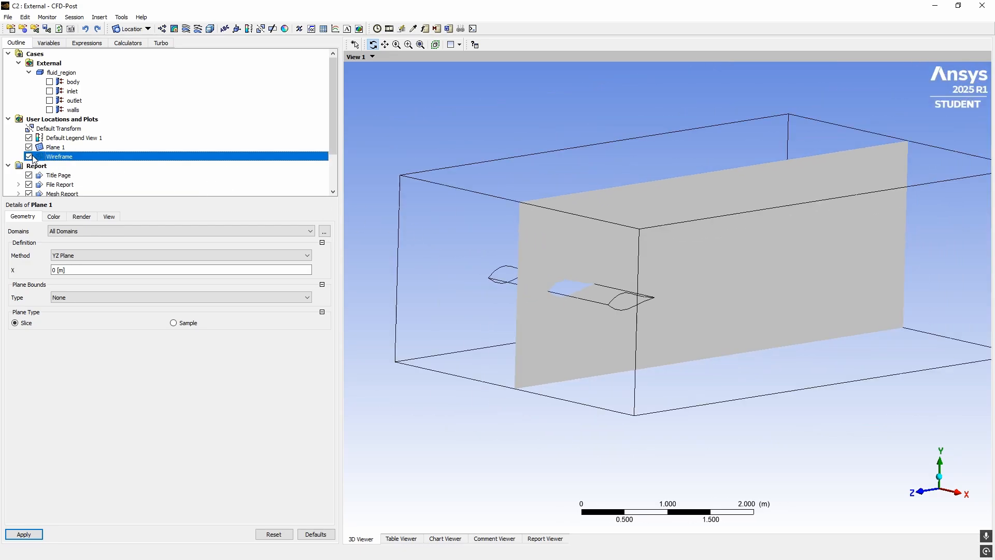
{"action": "left_click", "coordinate": [29, 156]}
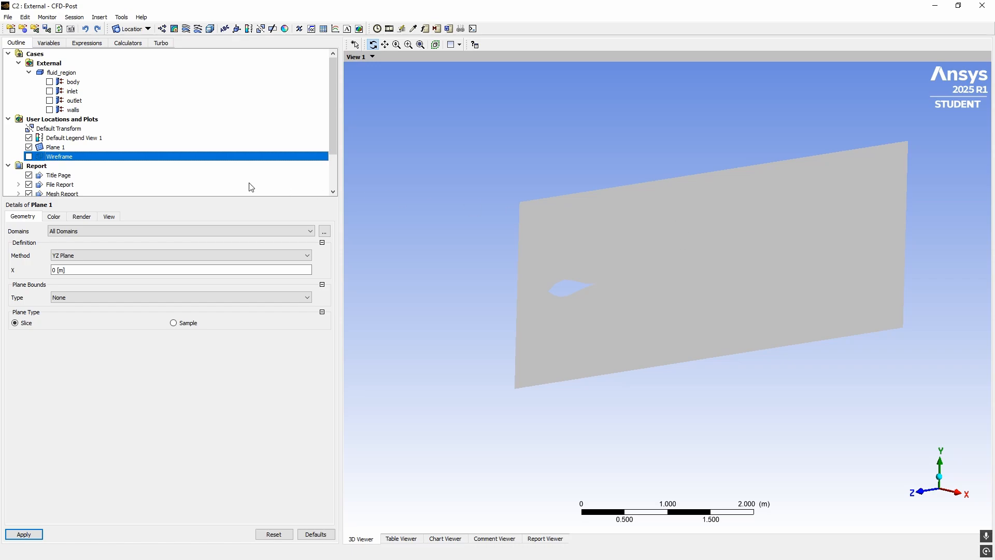
{"action": "left_click", "coordinate": [29, 156]}
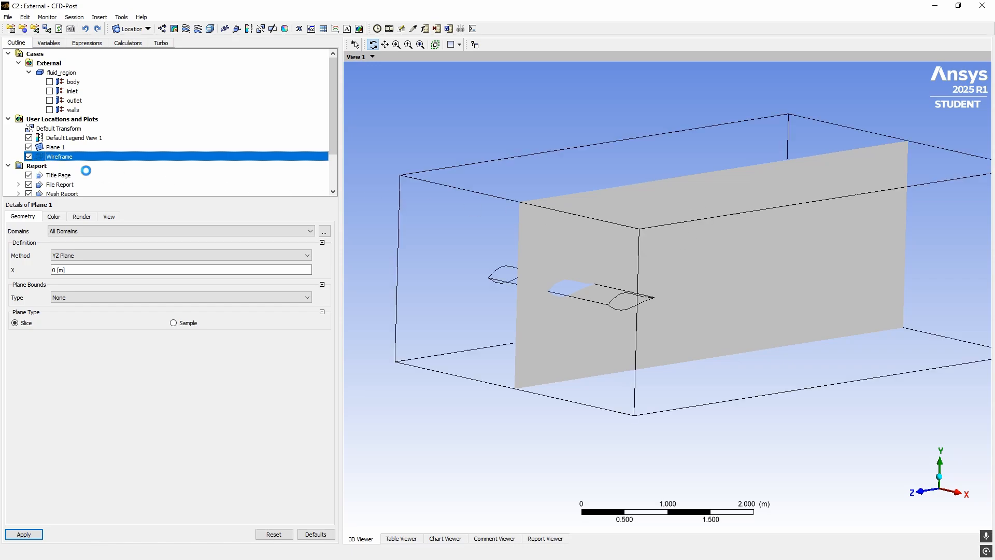
{"action": "left_click", "coordinate": [960, 500]}
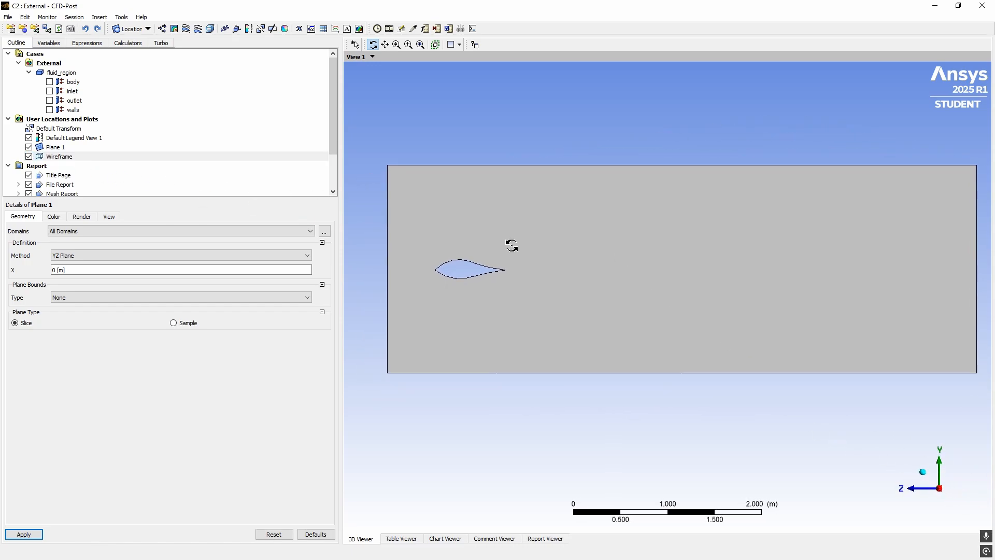
{"action": "left_click", "coordinate": [59, 151]}
Insert a contour named Contour 1 and set its location to Plane 1
{"action": "left_click", "coordinate": [174, 29]}
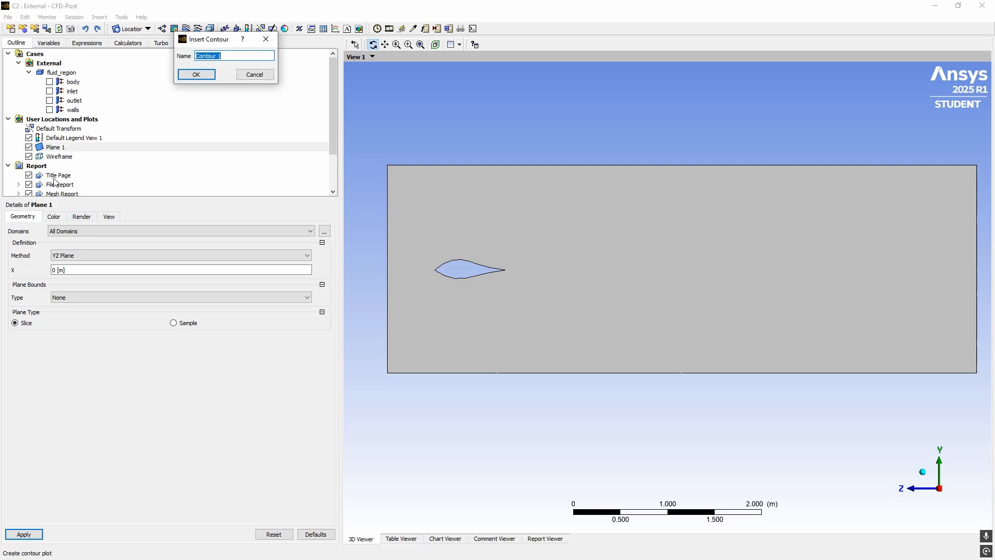
{"action": "left_click", "coordinate": [255, 74]}
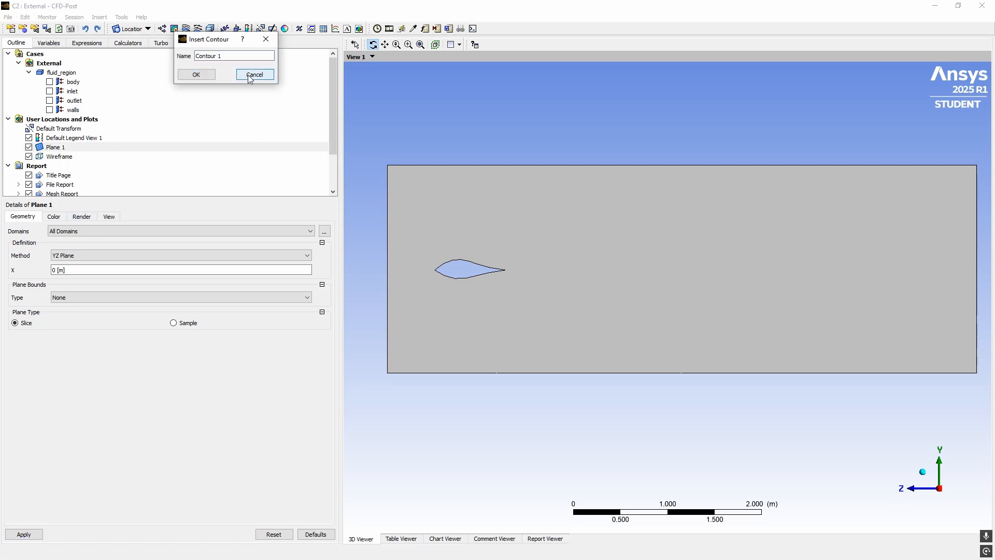
{"action": "left_click", "coordinate": [177, 30]}
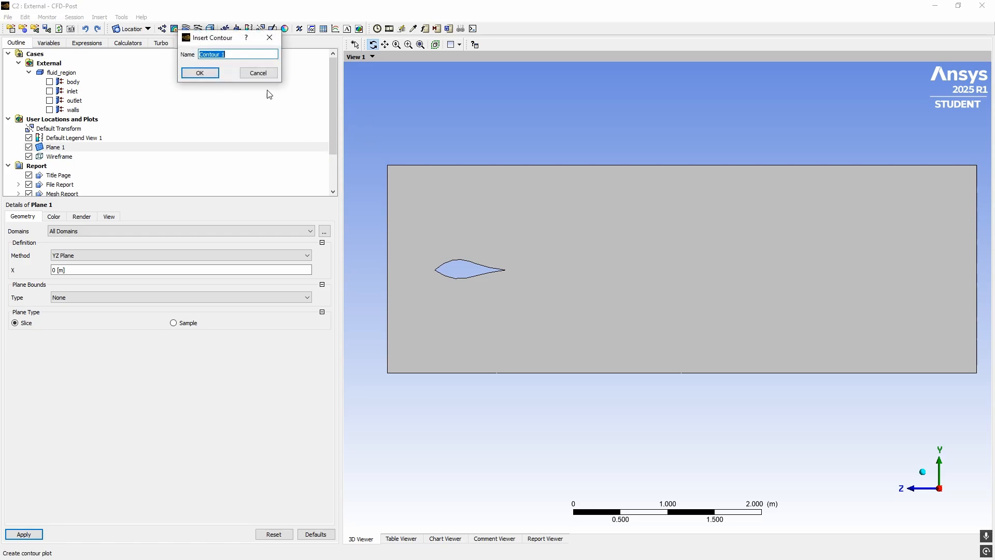
{"action": "left_click", "coordinate": [201, 73]}
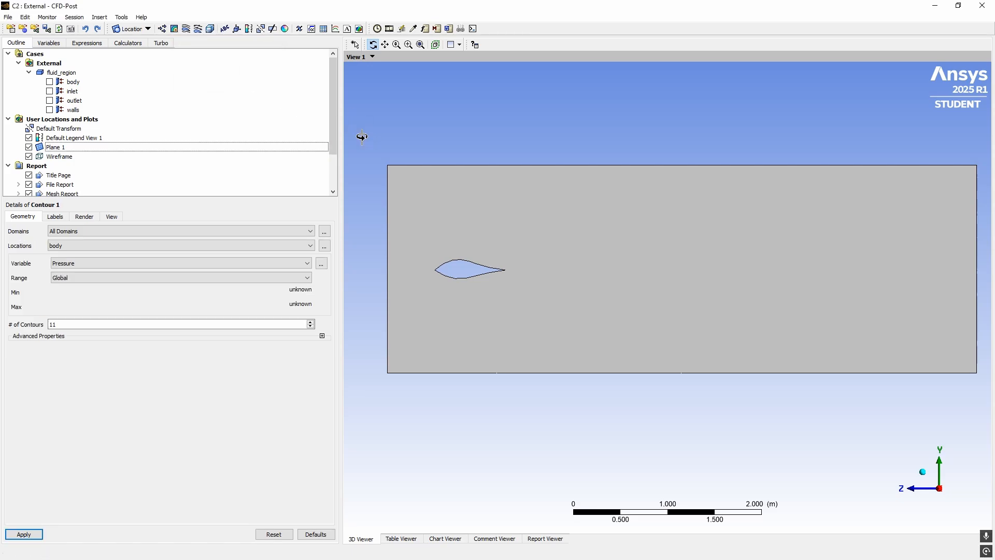
{"action": "left_click", "coordinate": [58, 249]}
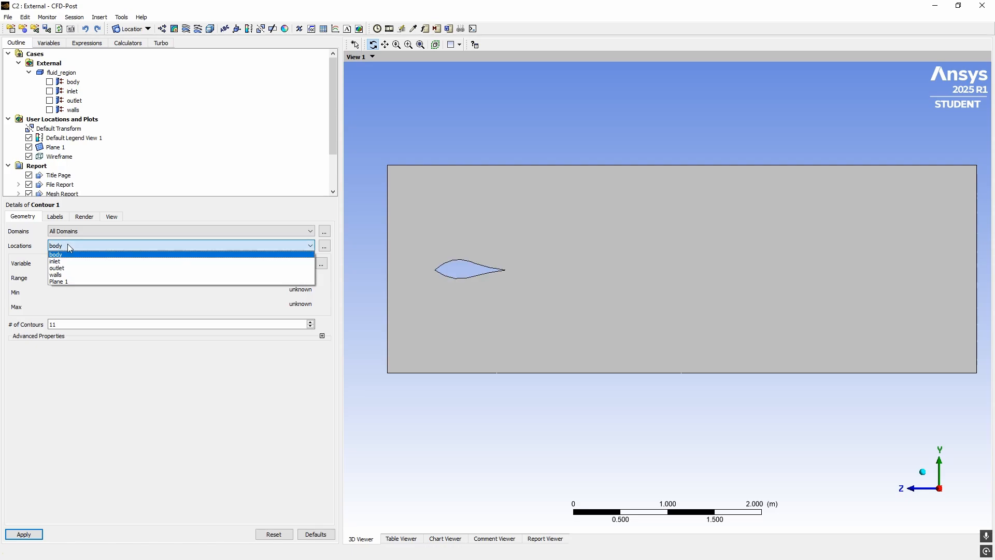
{"action": "left_click", "coordinate": [60, 282]}
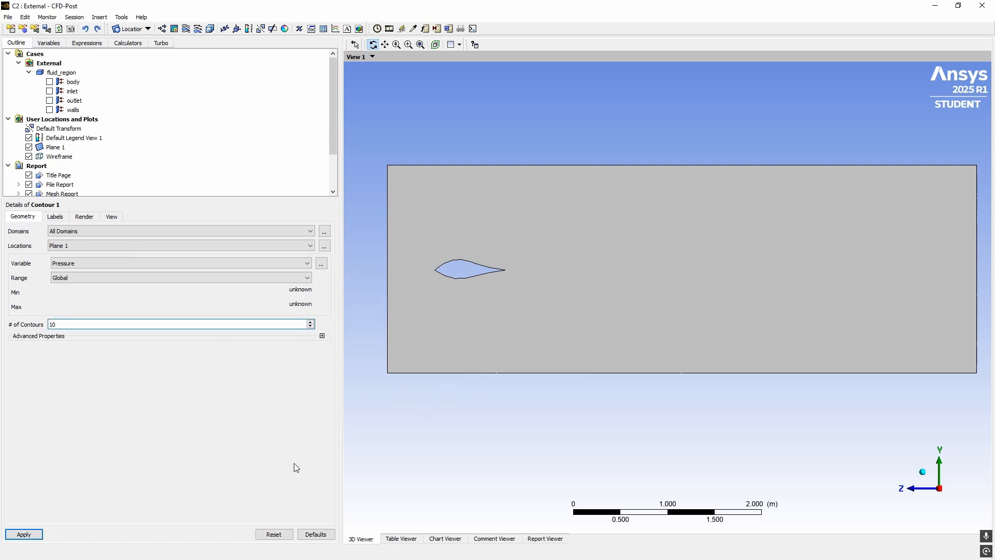
Draw Contour 1's pressure plot, raising the levels to 50, 100, then 200
{"action": "left_click", "coordinate": [16, 534]}
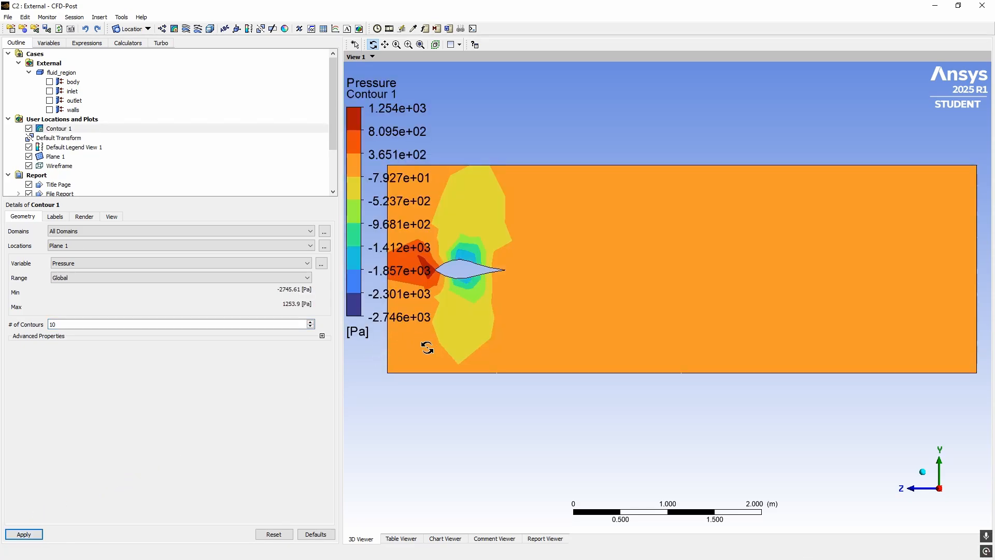
{"action": "left_click_drag", "start_coordinate": [465, 299], "coordinate": [516, 294]}
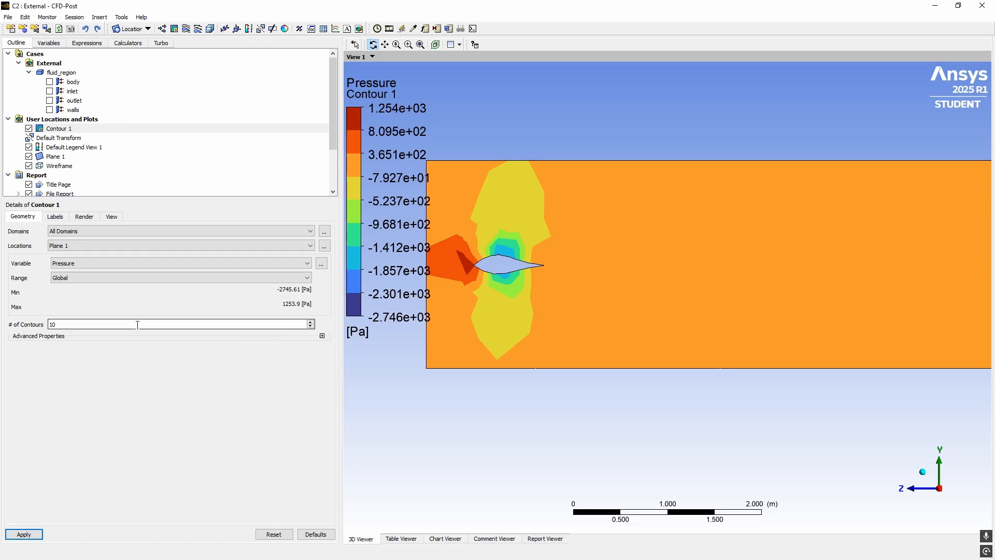
{"action": "left_click", "coordinate": [162, 323]}
{"action": "left_click", "coordinate": [24, 534]}
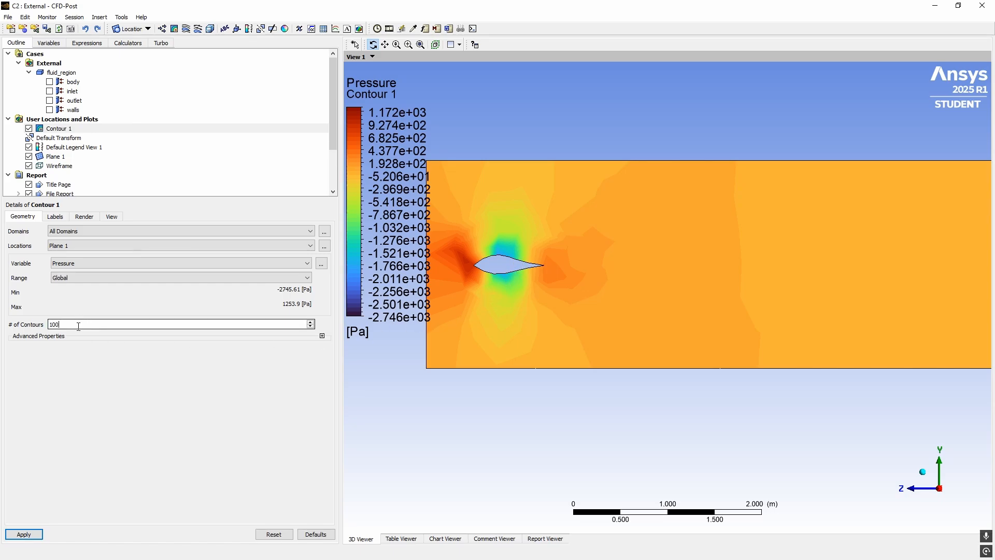
{"action": "left_click", "coordinate": [36, 535]}
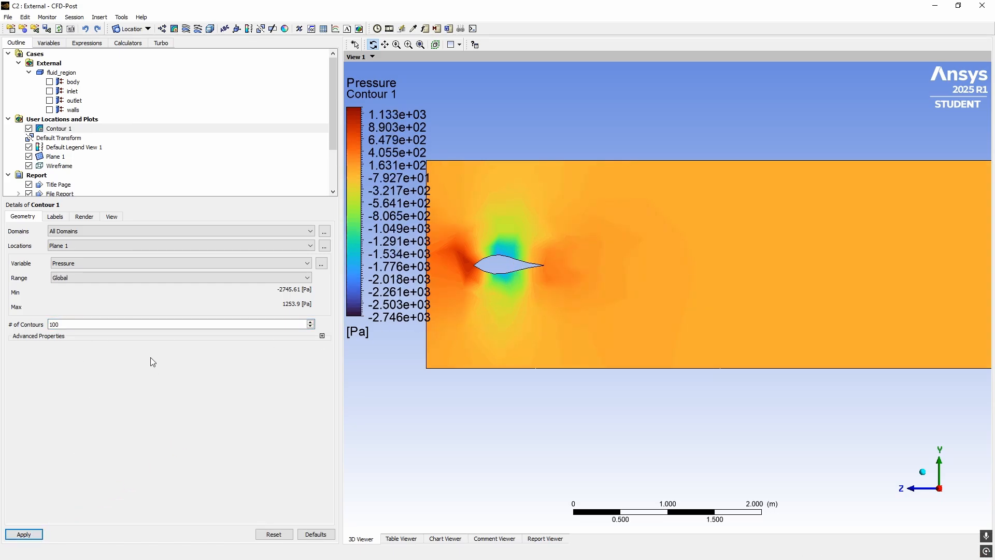
{"action": "double_click", "coordinate": [133, 326]}
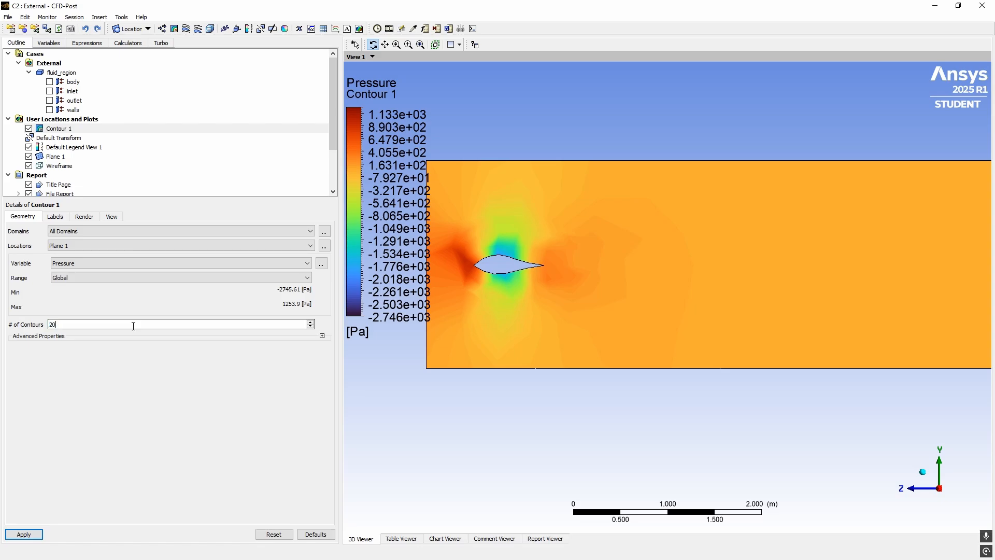
{"action": "left_click", "coordinate": [21, 535]}
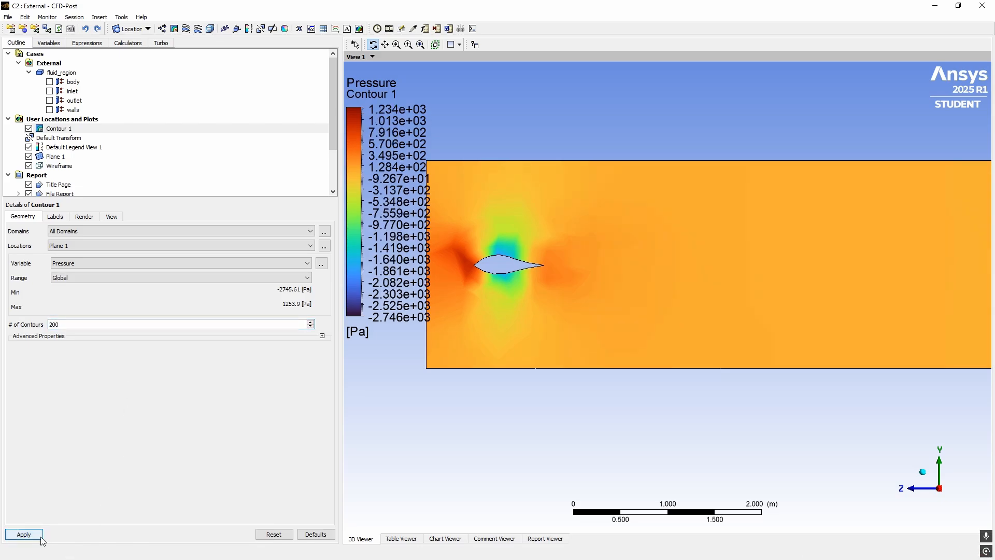
{"action": "double_click", "coordinate": [48, 326]}
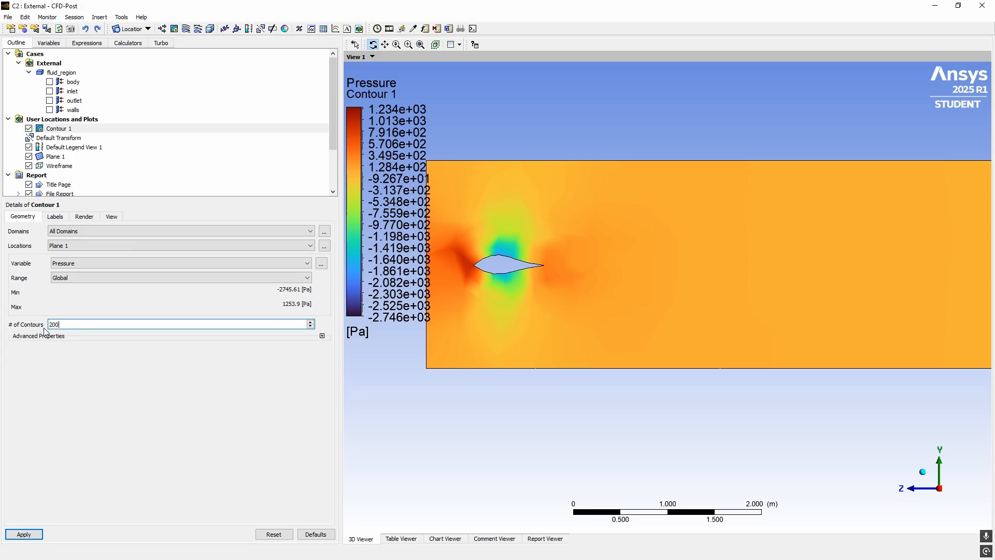
Redraw Contour 1 with 2000, 500 and 2500 contour levels
{"action": "type", "text": "2000"}
{"action": "left_click", "coordinate": [23, 533]}
{"action": "double_click", "coordinate": [75, 325]}
{"action": "type", "text": "500"}
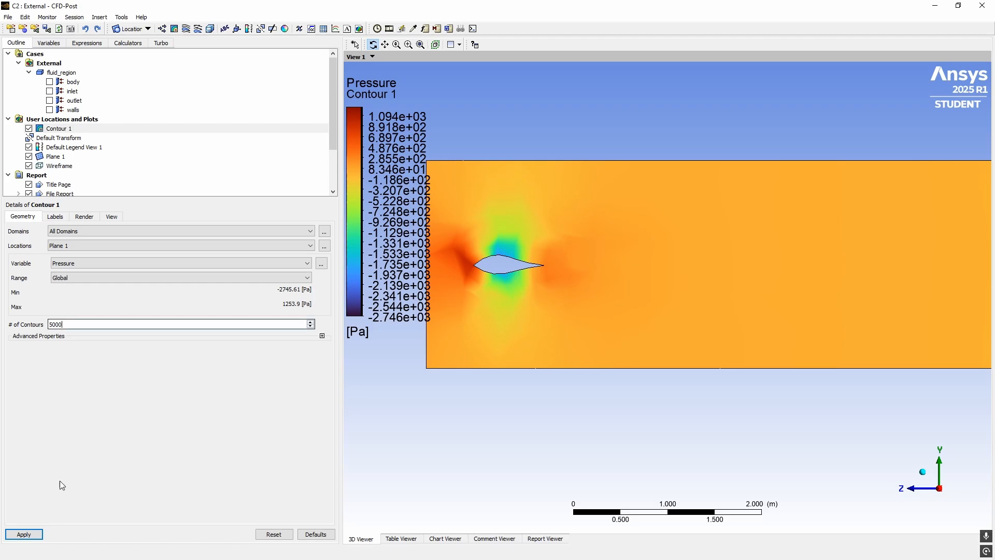
{"action": "left_click", "coordinate": [24, 535]}
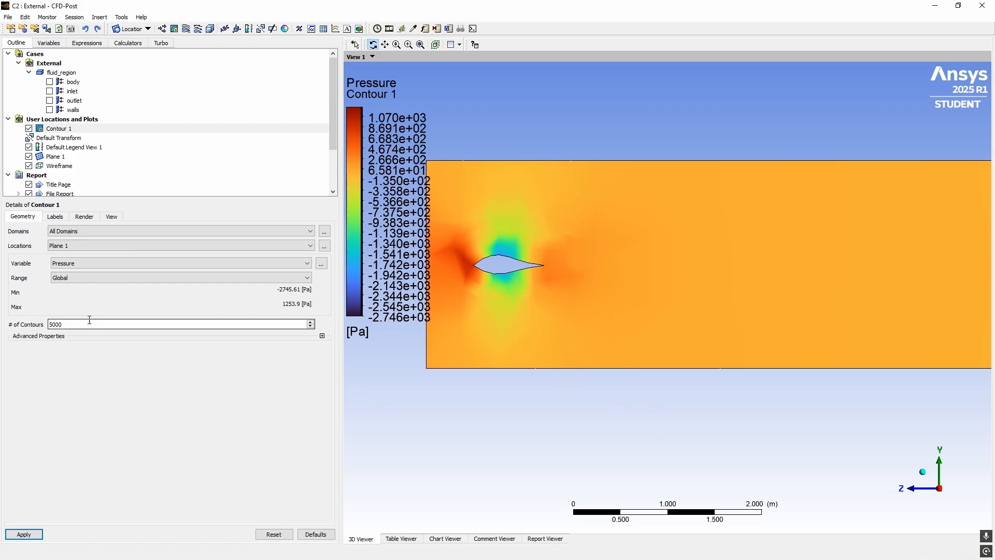
{"action": "type", "text": "10"}
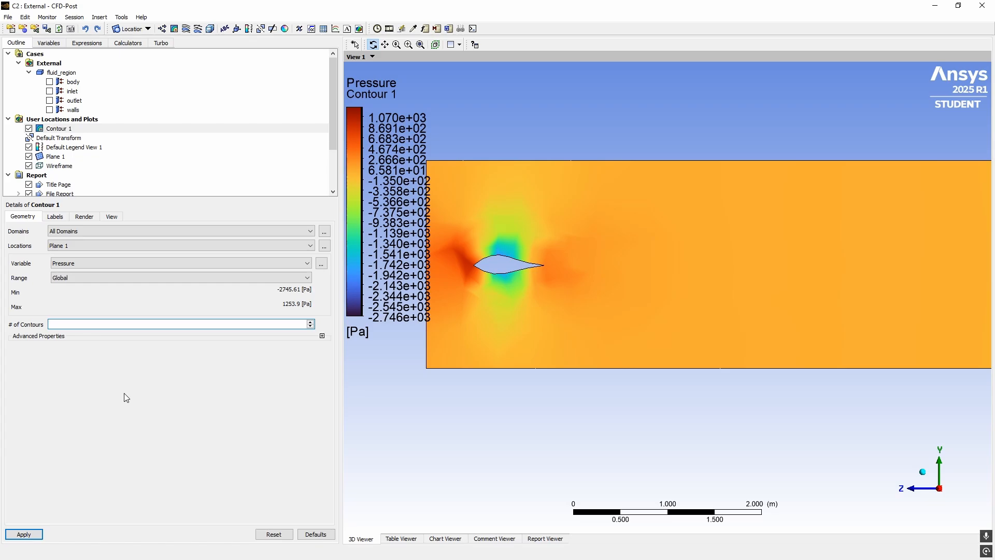
{"action": "type", "text": "00"}
{"action": "left_click", "coordinate": [35, 534]}
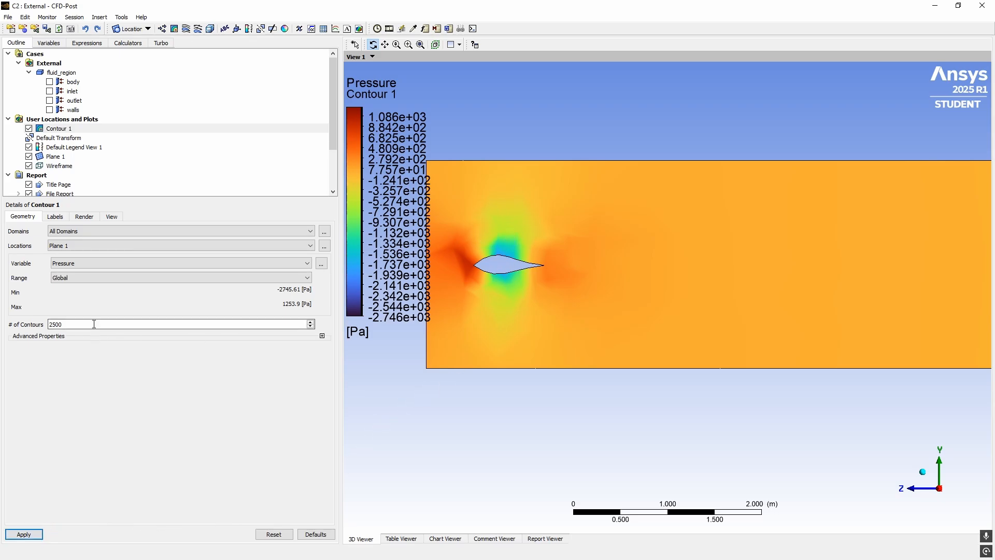
Re-enter the contour count and redraw Contour 1 at 2000 levels
{"action": "left_click", "coordinate": [50, 324]}
{"action": "type", "text": "5"}
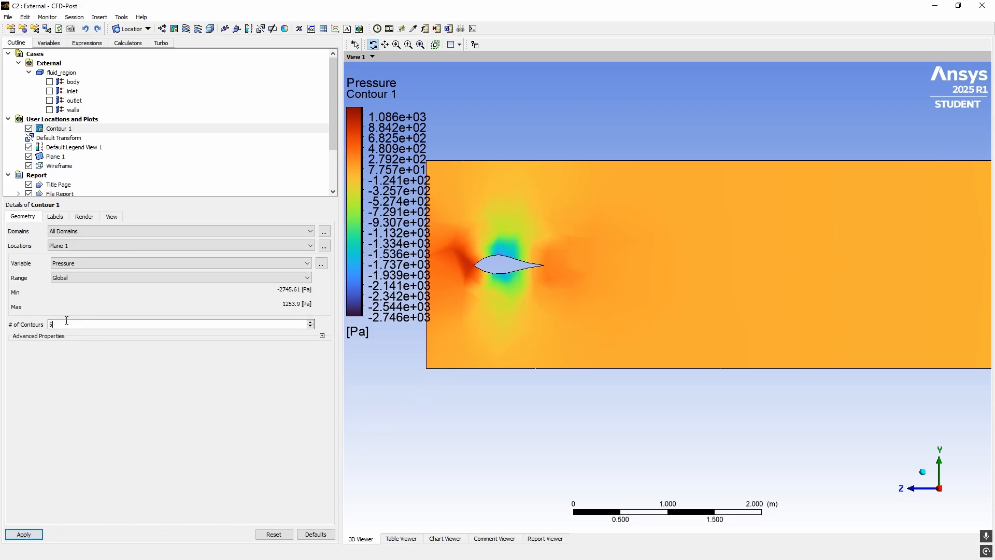
{"action": "left_click", "coordinate": [21, 534]}
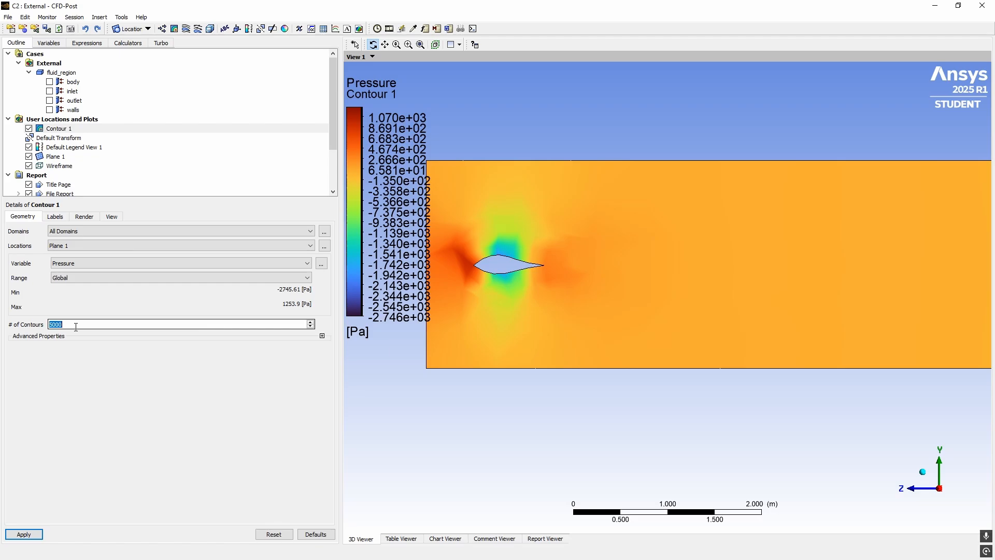
{"action": "type", "text": "2"}
{"action": "type", "text": "500"}
{"action": "key", "text": "BackSpace"}
{"action": "key", "text": "BackSpace"}
{"action": "key", "text": "BackSpace"}
{"action": "type", "text": "000"}
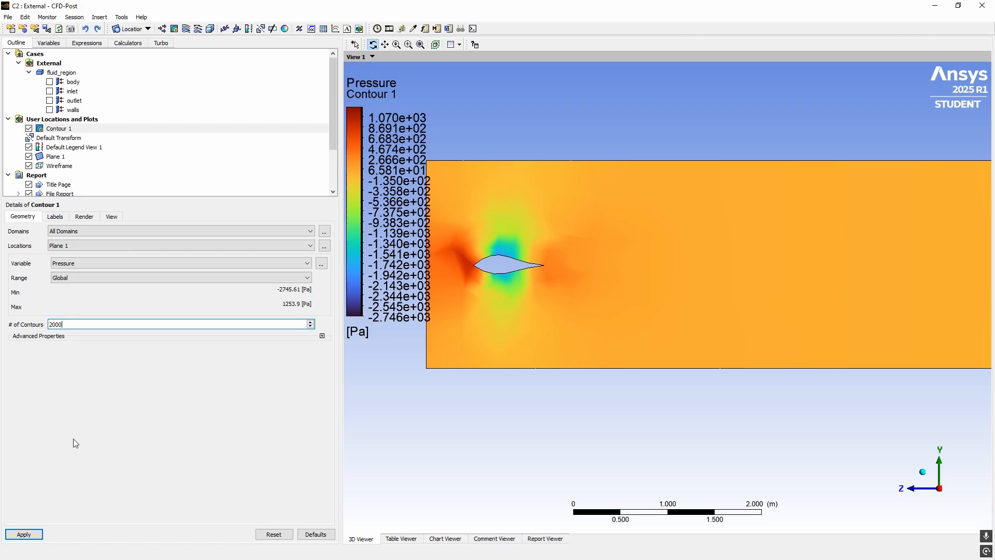
{"action": "left_click", "coordinate": [24, 533]}
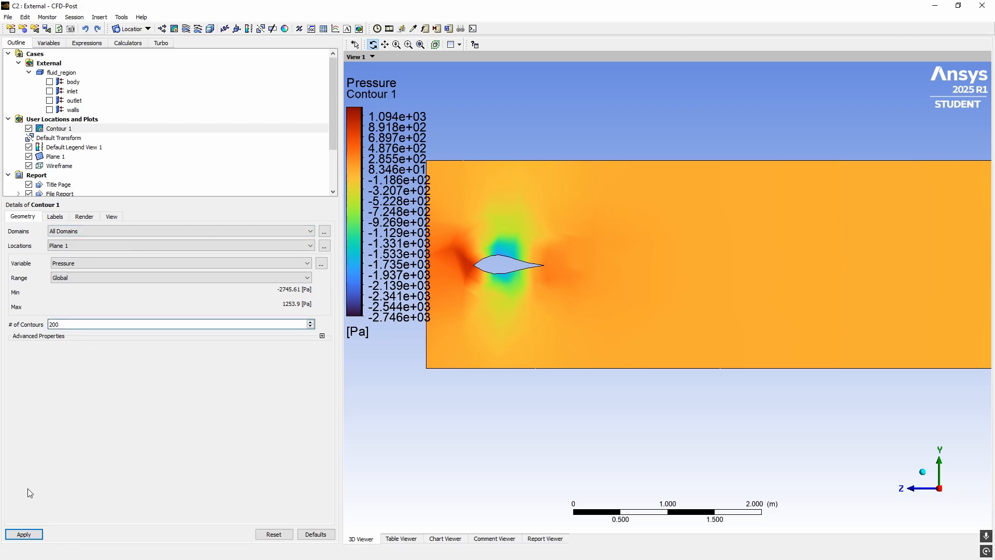
Apply the 200-level pressure contour, shift it right, and select Default Legend View 1
{"action": "left_click", "coordinate": [28, 539]}
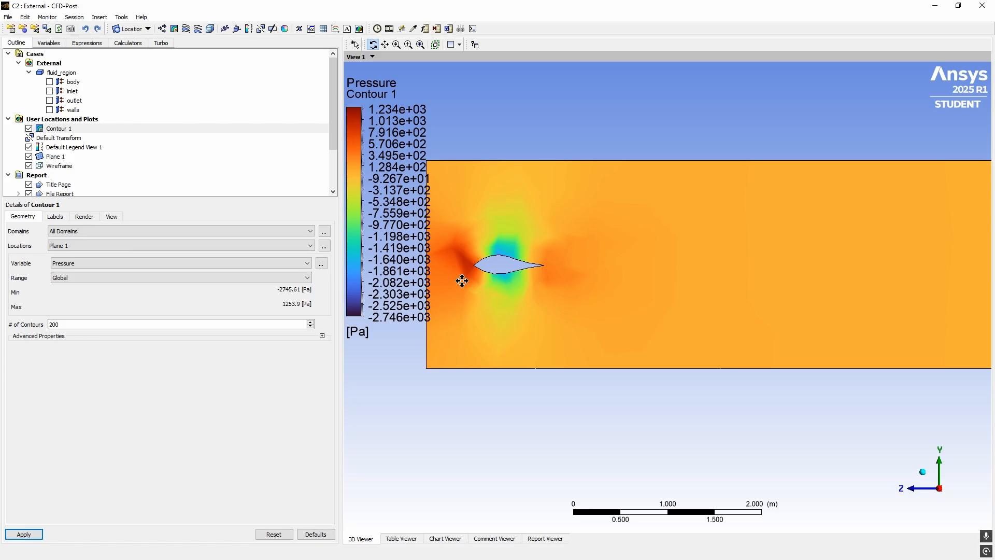
{"action": "middle_click_drag", "start_coordinate": [461, 280], "coordinate": [491, 259]}
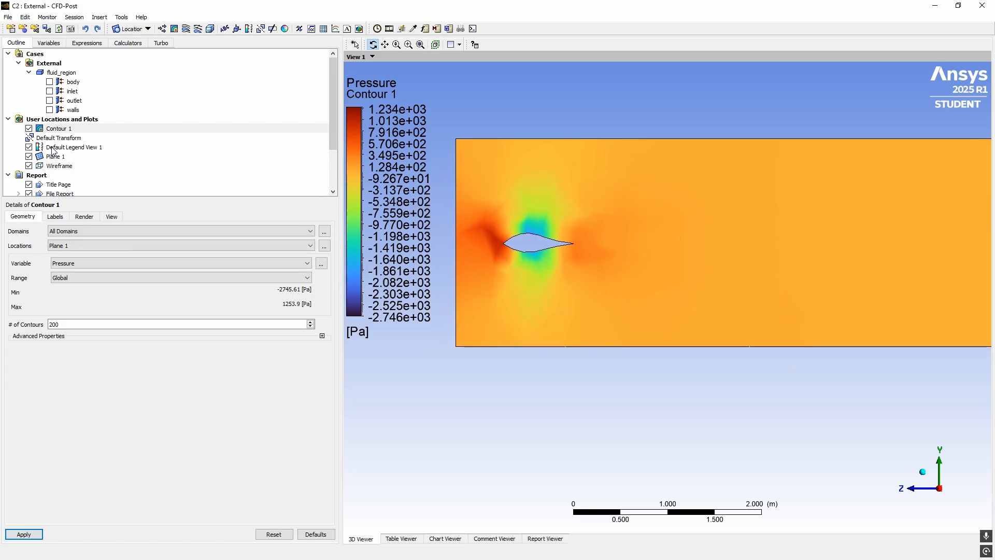
{"action": "left_click", "coordinate": [73, 148]}
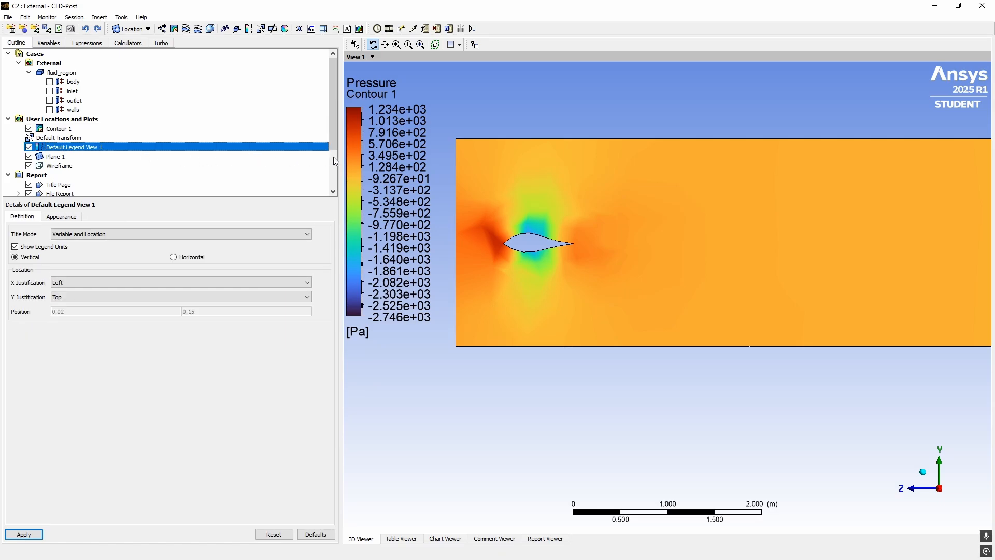
{"action": "left_click", "coordinate": [248, 29]}
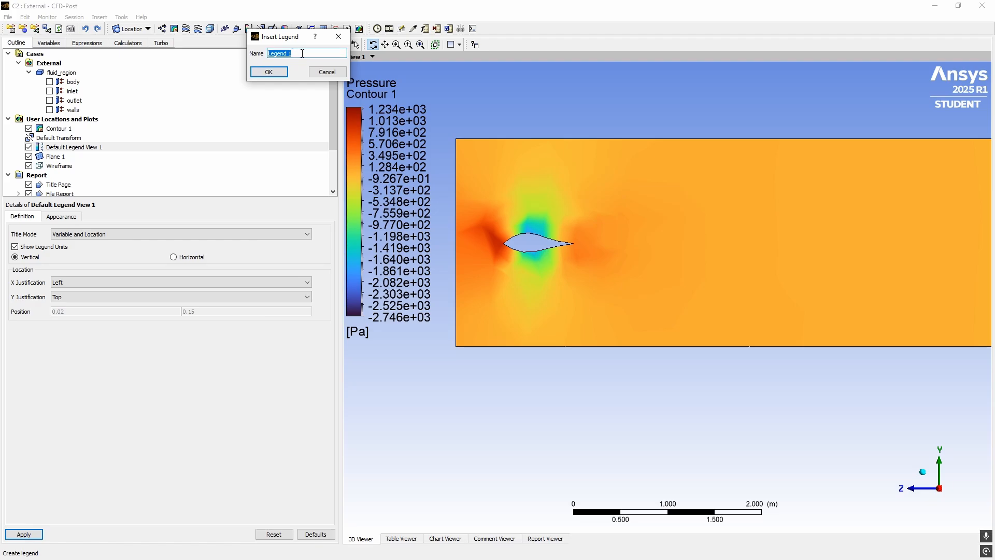
{"action": "left_click", "coordinate": [327, 72]}
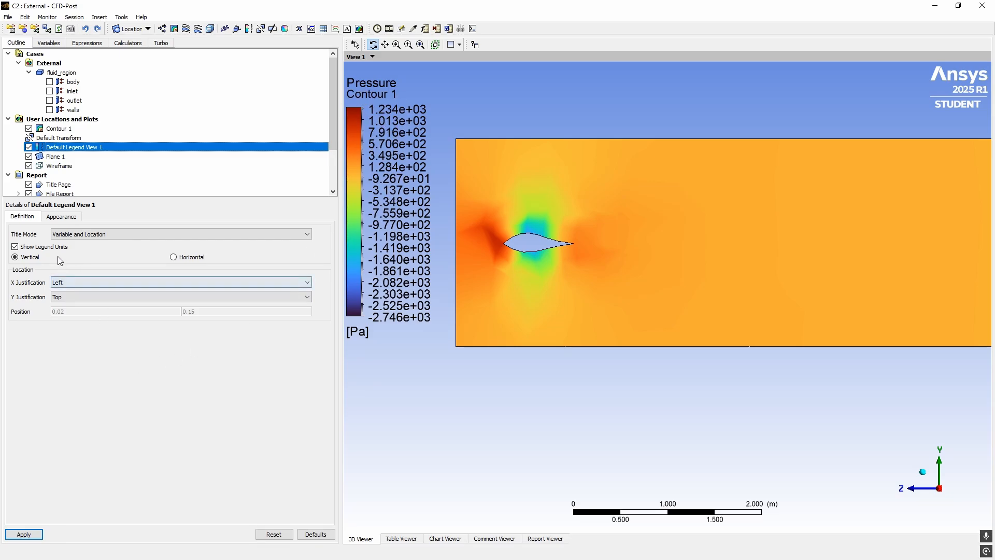
Set the legend Title Mode to No Title and apply
{"action": "left_click", "coordinate": [72, 234]}
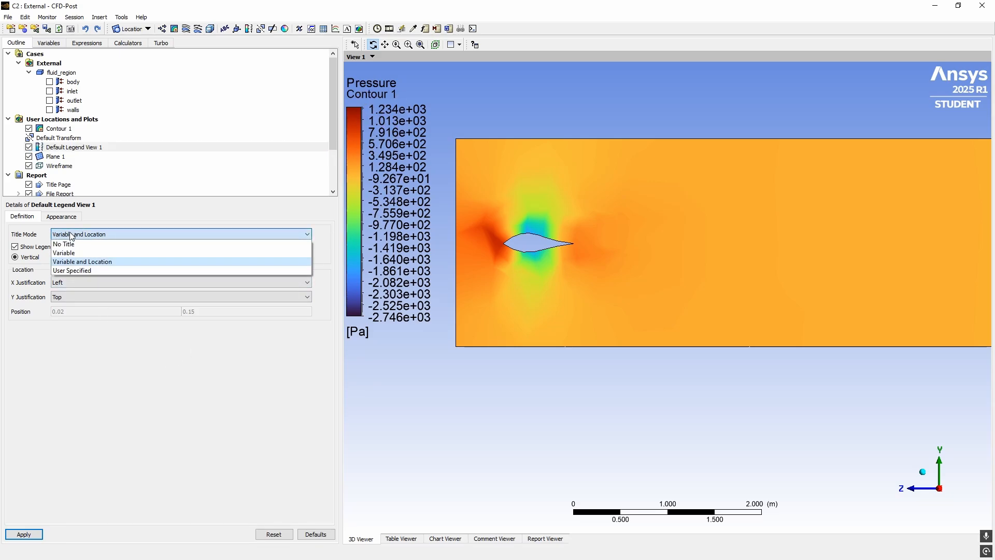
{"action": "key", "text": "Up"}
{"action": "key", "text": "Up"}
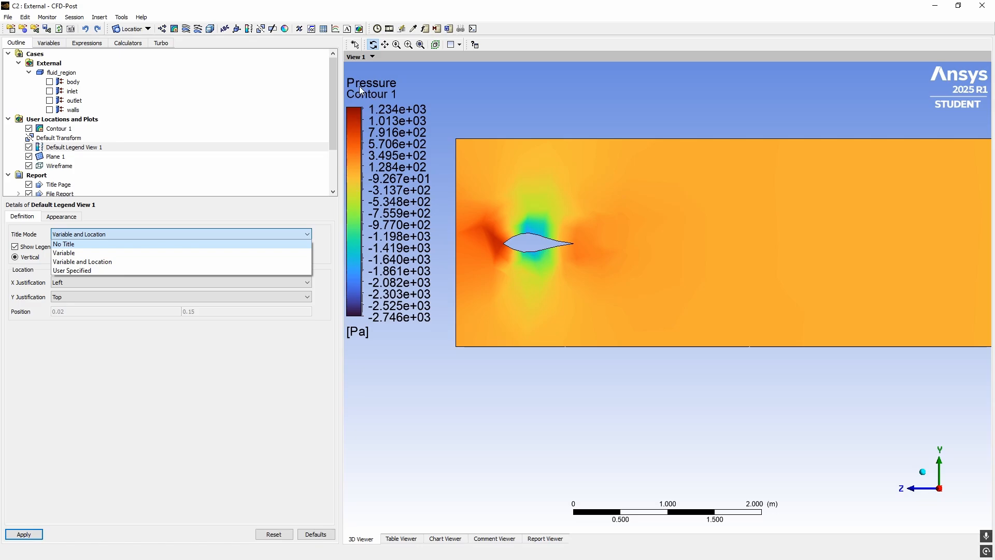
{"action": "left_click", "coordinate": [106, 244]}
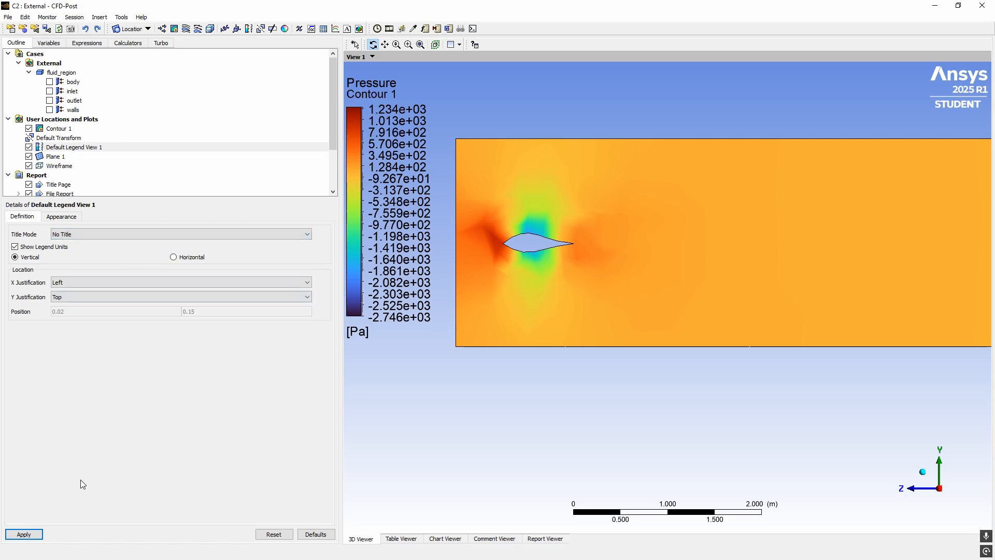
{"action": "left_click", "coordinate": [24, 533]}
Give the legend the user-specified title 'Pressure Values'
{"action": "left_click", "coordinate": [74, 236]}
{"action": "left_click", "coordinate": [85, 271]}
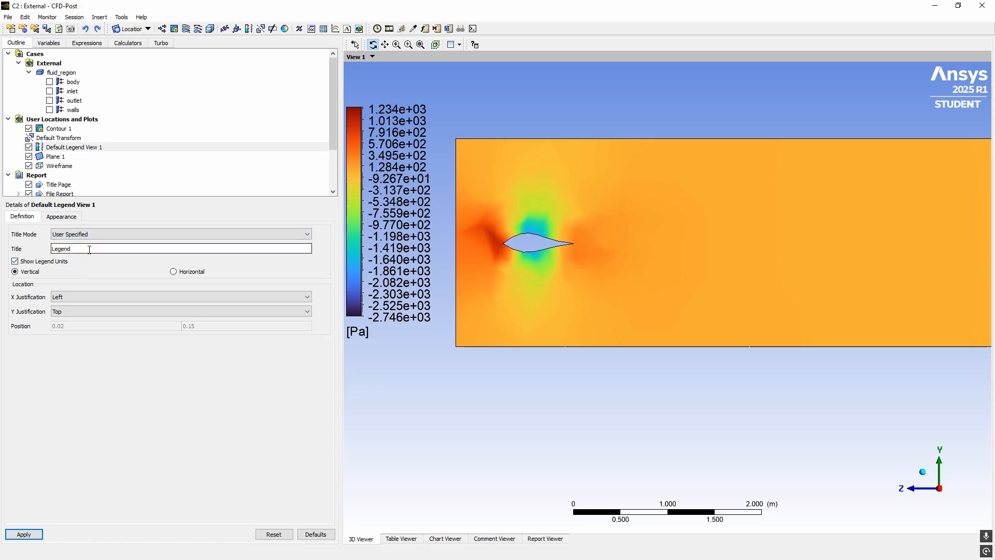
{"action": "double_click", "coordinate": [89, 249]}
{"action": "type", "text": "Pressure Values"}
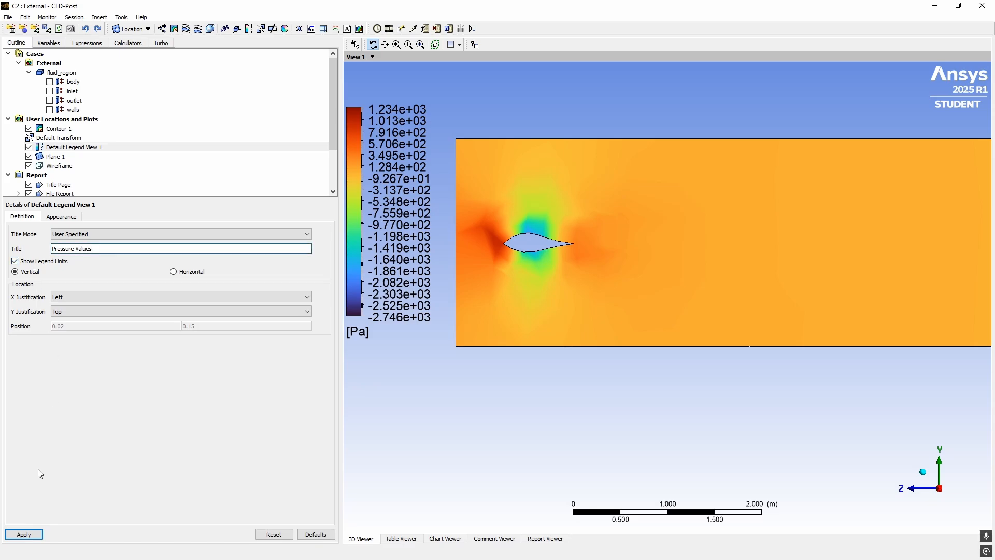
{"action": "left_click", "coordinate": [39, 535]}
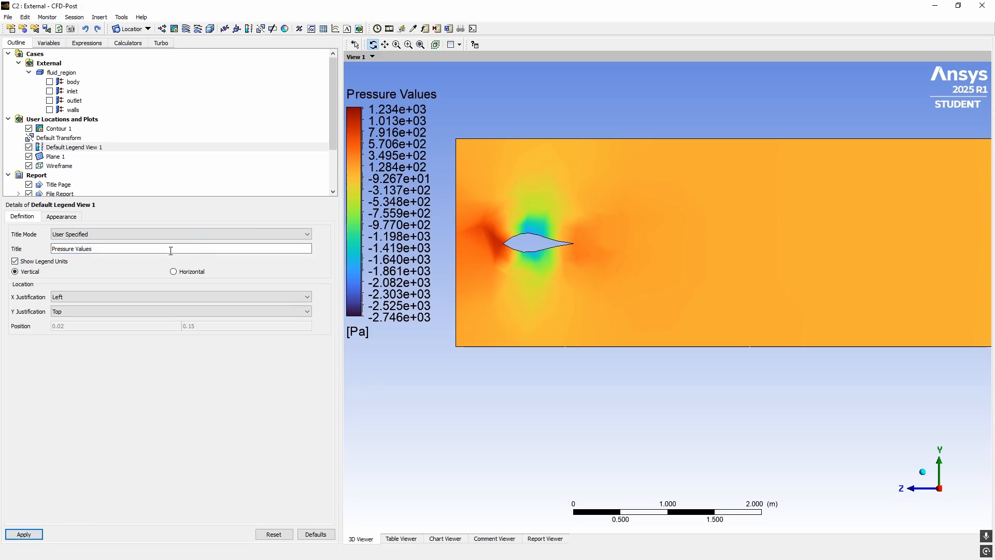
Restore the Variable and Location legend title, reading Pressure Contour 1
{"action": "left_click", "coordinate": [98, 234]}
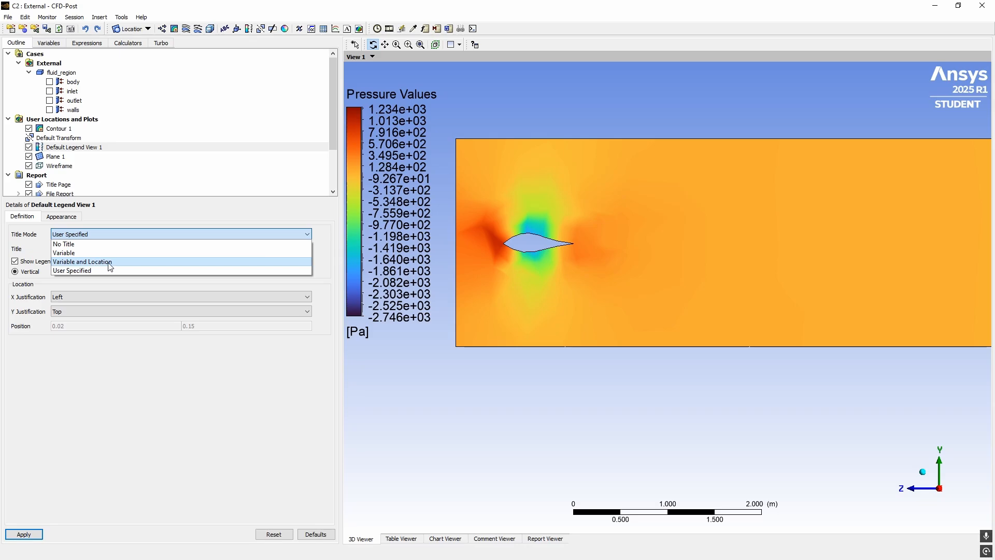
{"action": "left_click", "coordinate": [118, 262]}
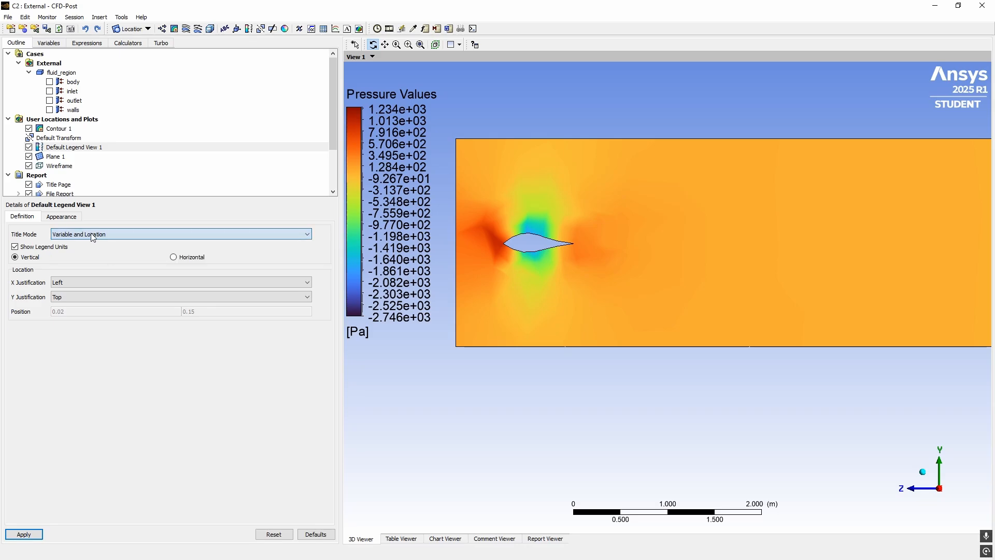
{"action": "left_click", "coordinate": [33, 534]}
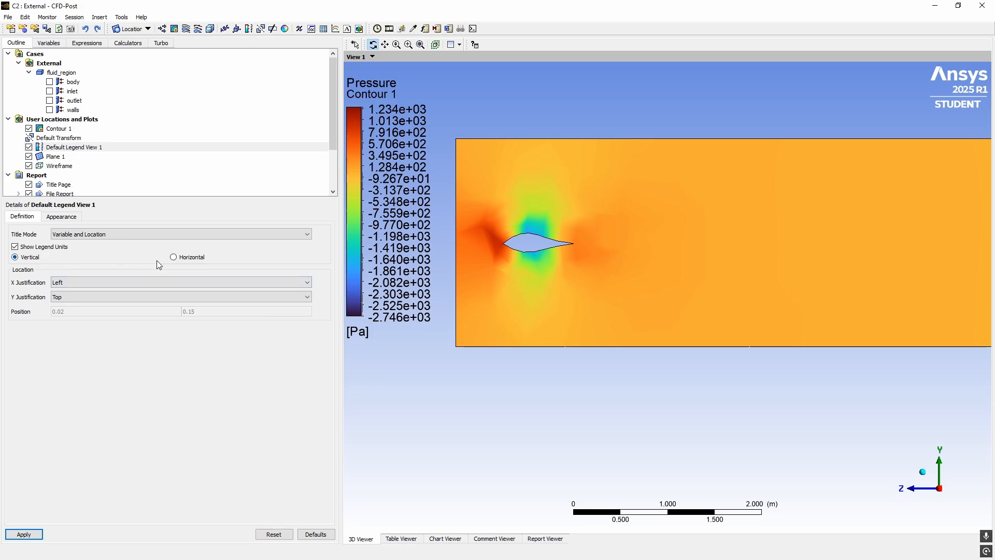
Try a horizontal layout for the pressure legend, then return it to vertical
{"action": "left_click", "coordinate": [188, 259]}
{"action": "left_click", "coordinate": [25, 534]}
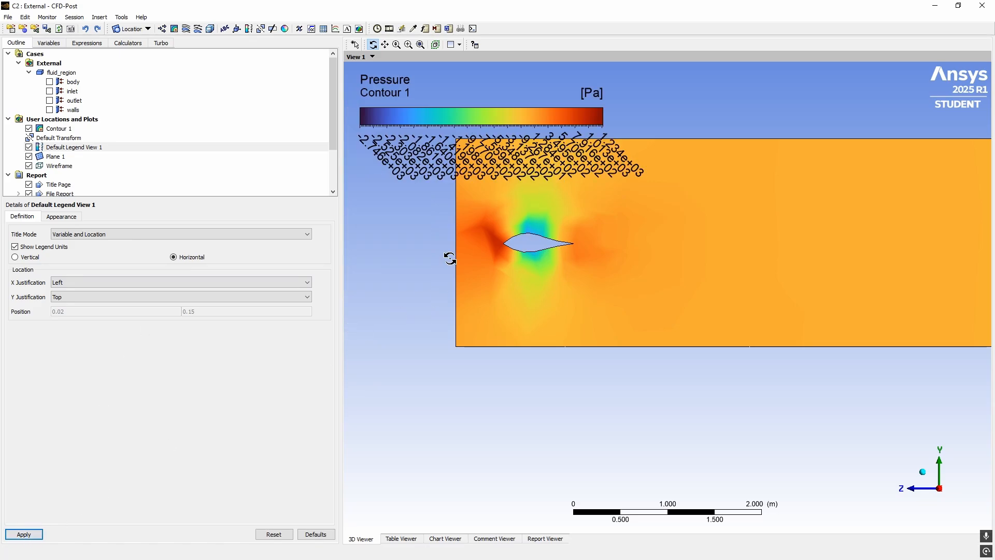
{"action": "left_click", "coordinate": [28, 257]}
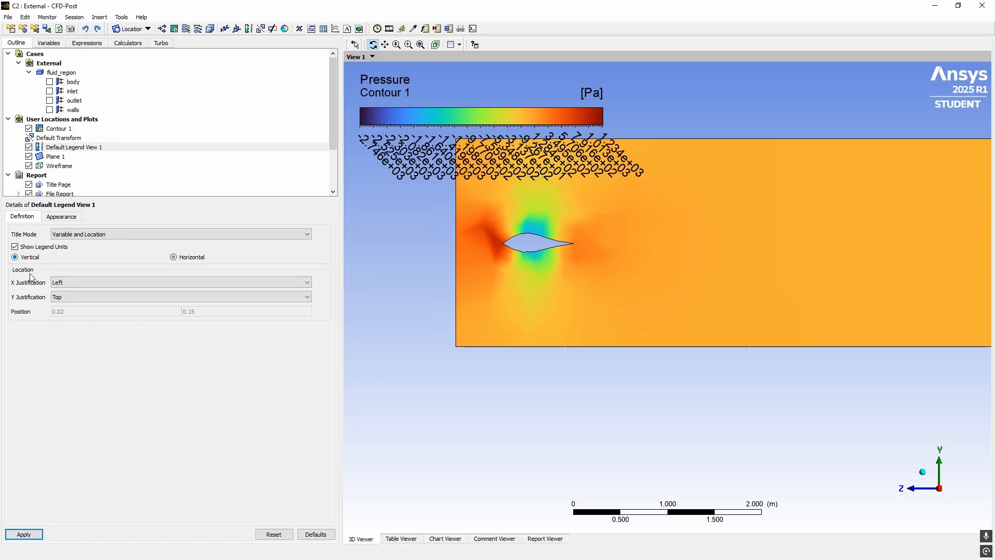
{"action": "left_click", "coordinate": [20, 534]}
Set the legend's X and Y justification to None
{"action": "left_click", "coordinate": [72, 283]}
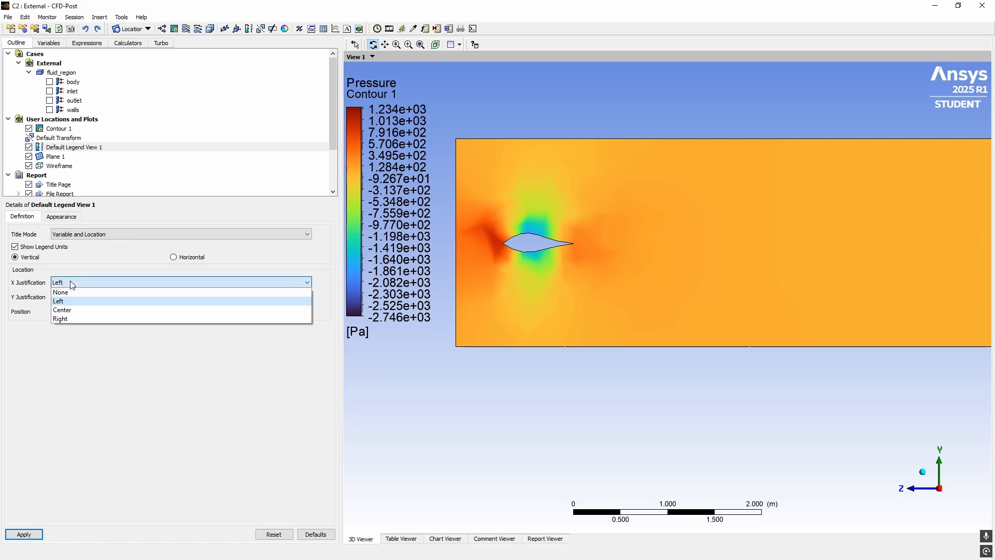
{"action": "left_click", "coordinate": [72, 283]}
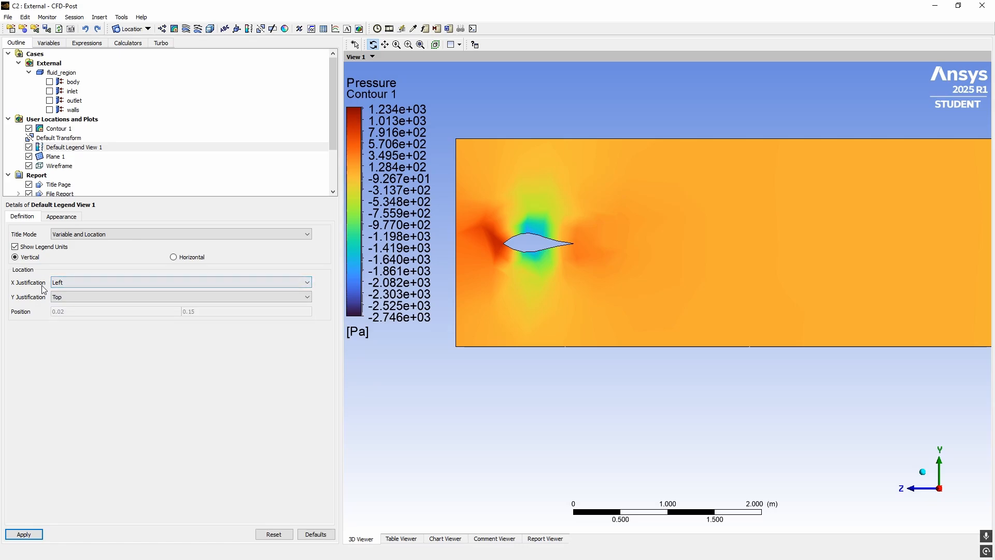
{"action": "left_click", "coordinate": [68, 284]}
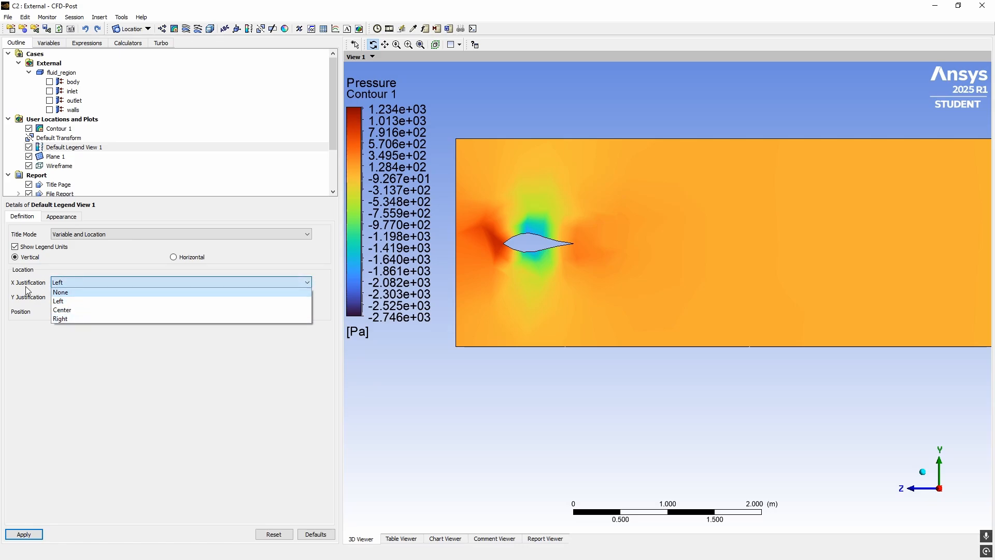
{"action": "left_click", "coordinate": [61, 292]}
{"action": "left_click", "coordinate": [80, 284]}
{"action": "left_click", "coordinate": [87, 293]}
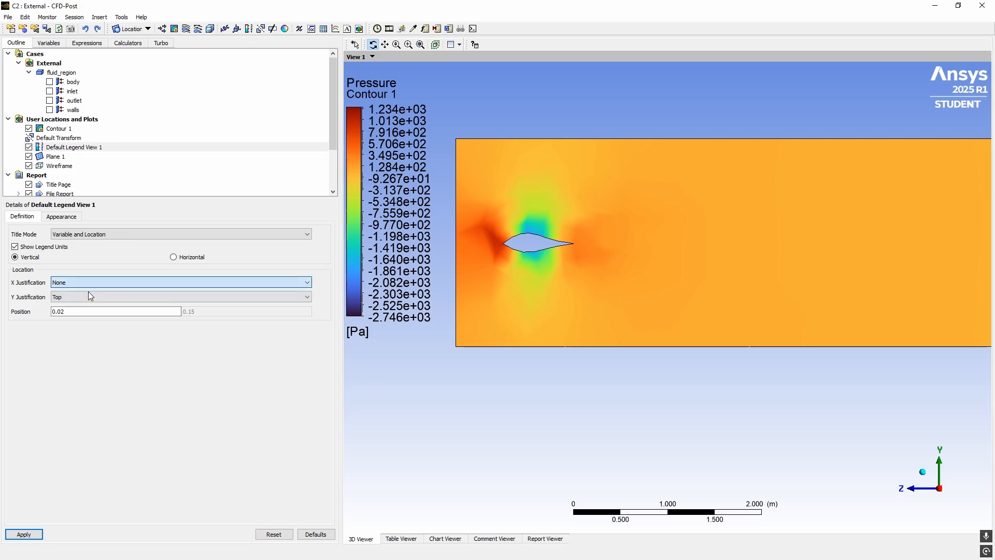
{"action": "left_click", "coordinate": [73, 310]}
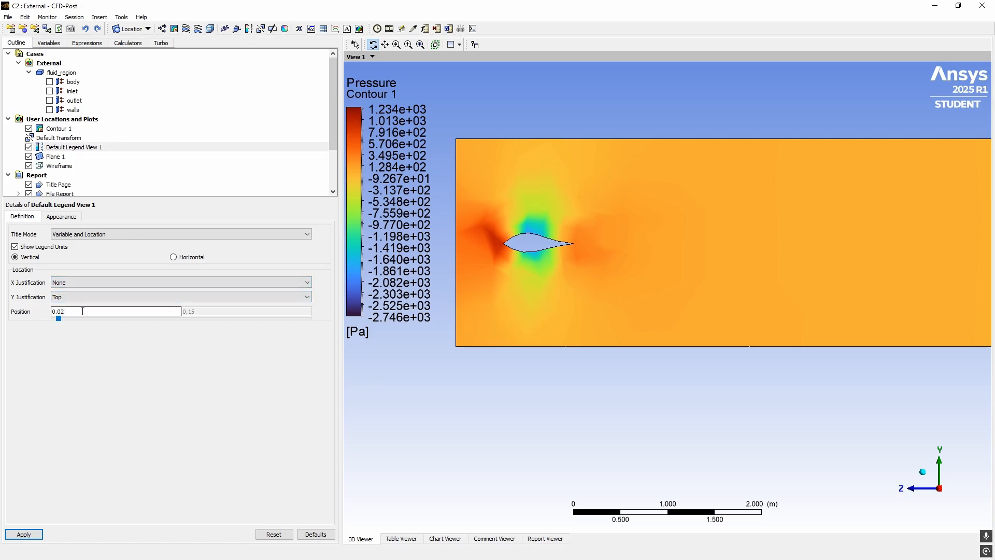
{"action": "left_click_drag", "start_coordinate": [82, 312], "coordinate": [51, 312]}
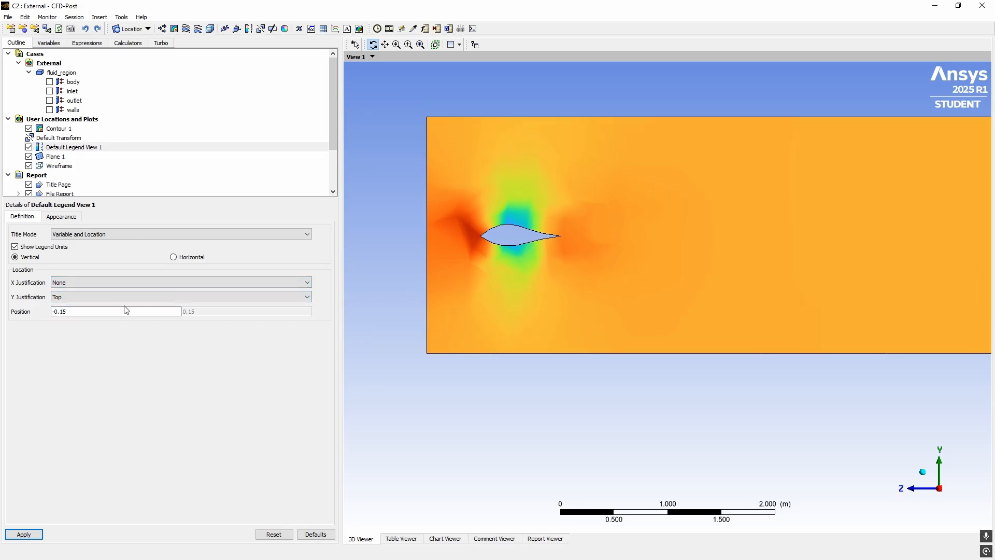
{"action": "left_click", "coordinate": [79, 283]}
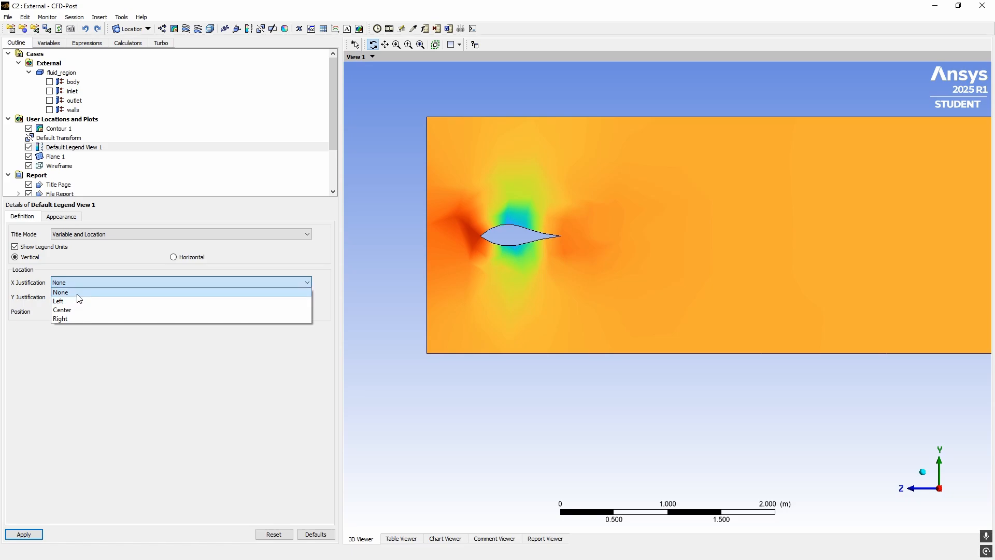
{"action": "left_click", "coordinate": [73, 301]}
{"action": "left_click", "coordinate": [75, 299]}
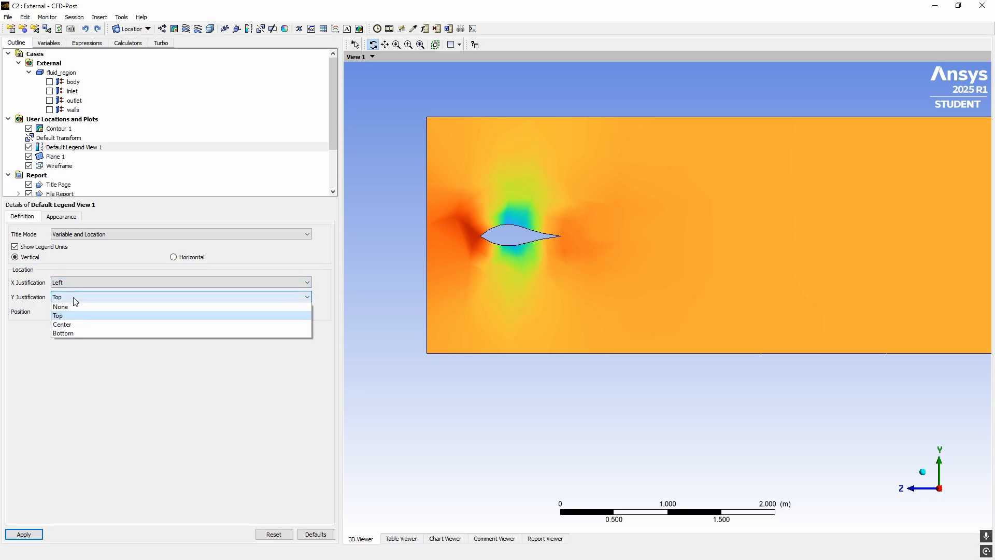
{"action": "left_click", "coordinate": [73, 307]}
Set the legend position to 0, 0 so it sits in the lower-left corner
{"action": "left_click_drag", "start_coordinate": [189, 311], "coordinate": [216, 310]}
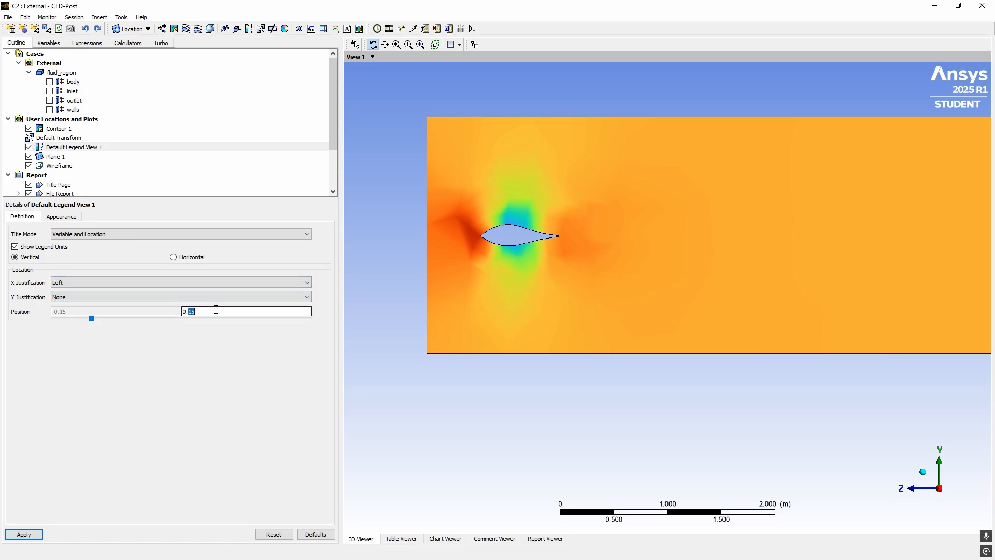
{"action": "key", "text": "BackSpace"}
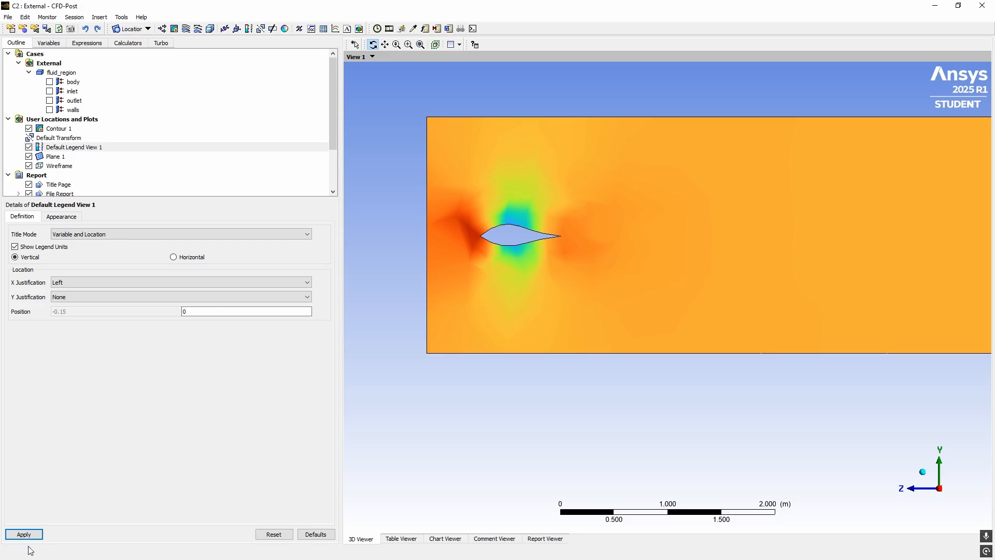
{"action": "left_click", "coordinate": [24, 534]}
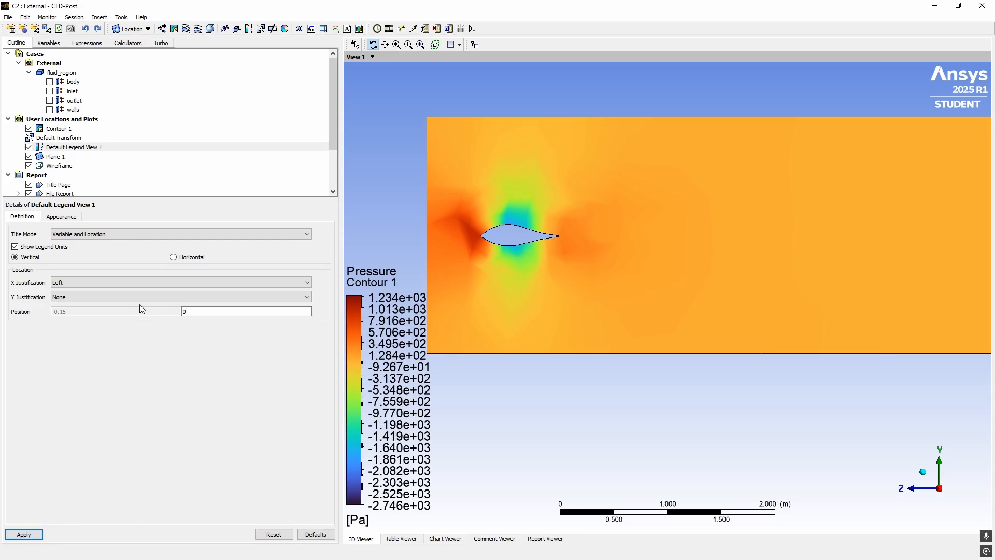
{"action": "left_click", "coordinate": [127, 283]}
{"action": "triple_click", "coordinate": [74, 310]}
{"action": "type", "text": "0.02"}
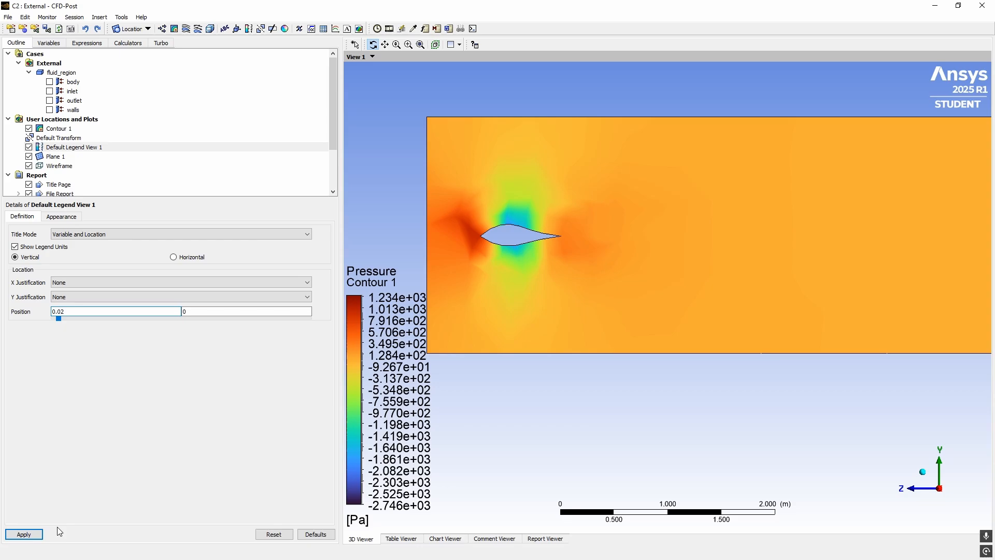
{"action": "left_click", "coordinate": [24, 534]}
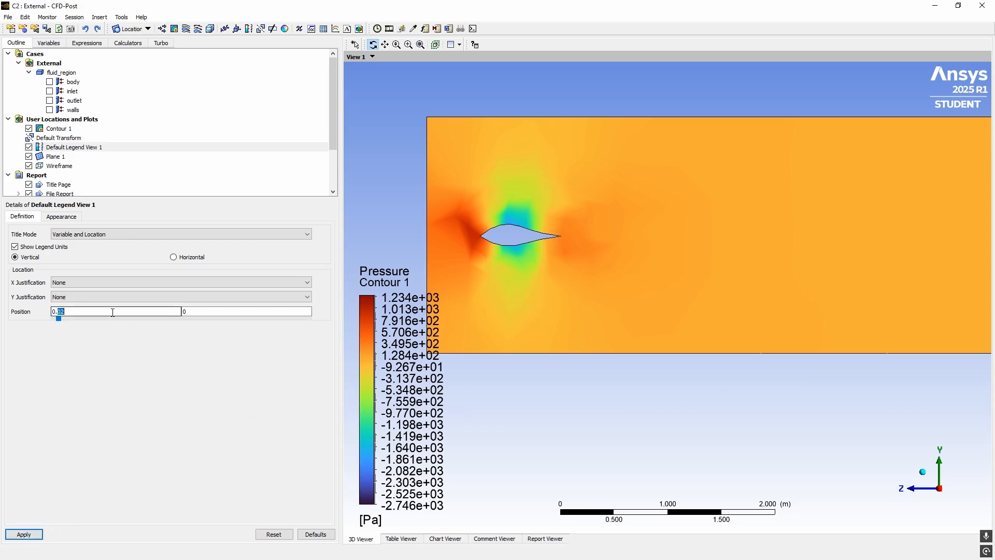
{"action": "left_click", "coordinate": [222, 313]}
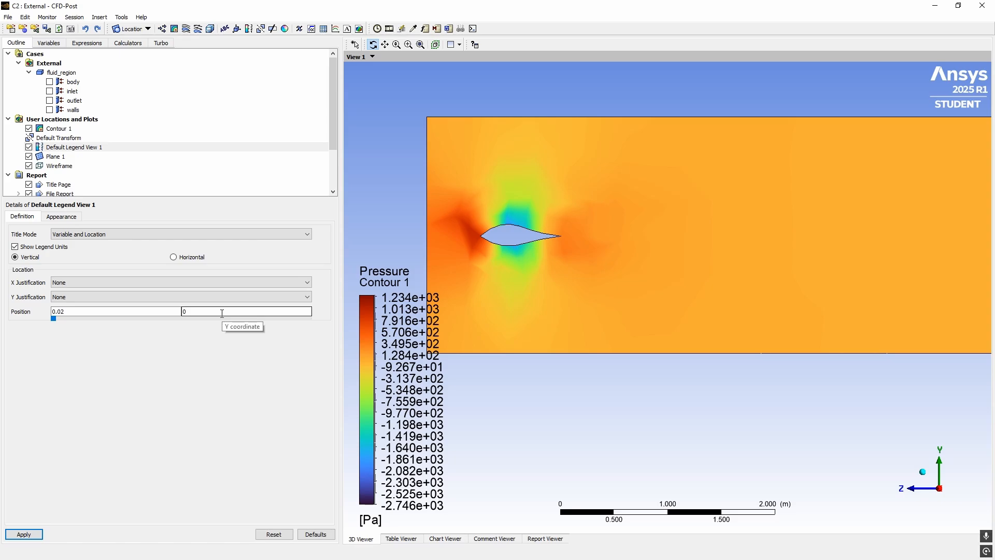
{"action": "left_click_drag", "start_coordinate": [76, 312], "coordinate": [25, 310]}
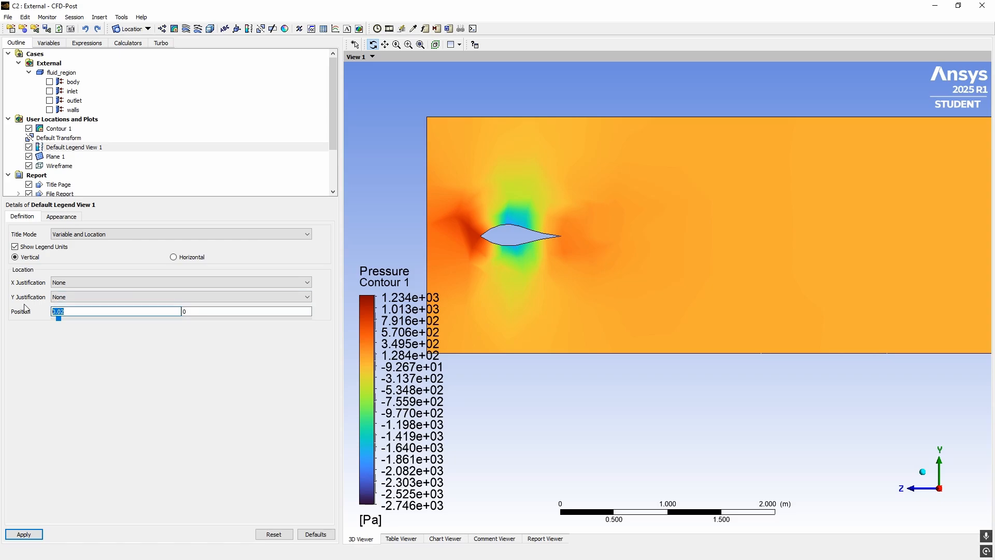
{"action": "type", "text": "0"}
{"action": "left_click", "coordinate": [34, 534]}
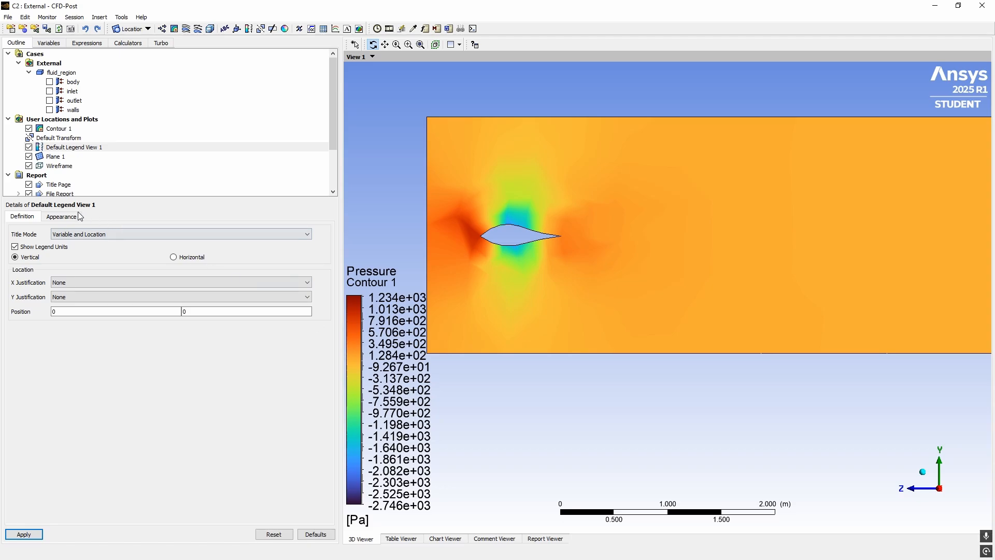
Switch legend numbers from Scientific to Fixed, trying precision 5 before settling on 1
{"action": "left_click", "coordinate": [62, 217]}
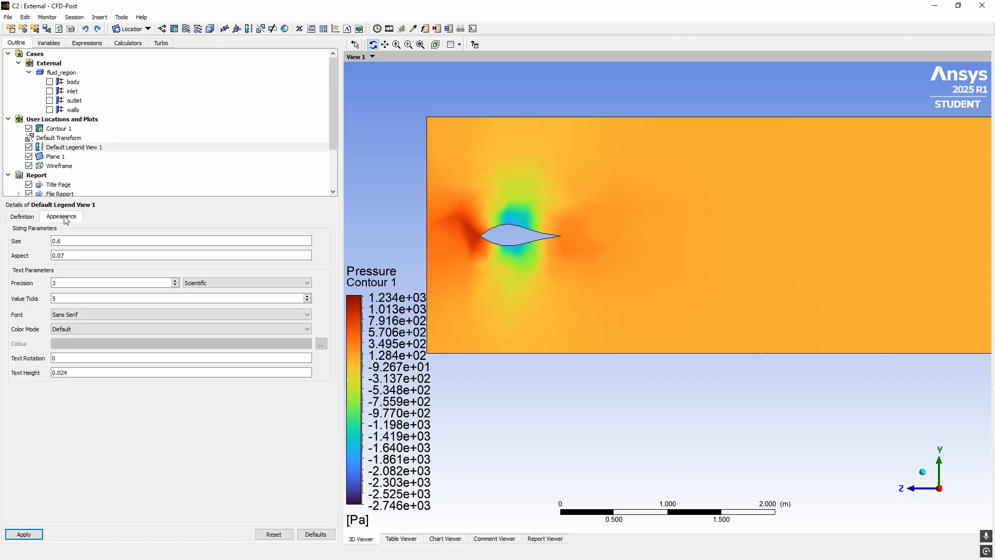
{"action": "left_click", "coordinate": [69, 329]}
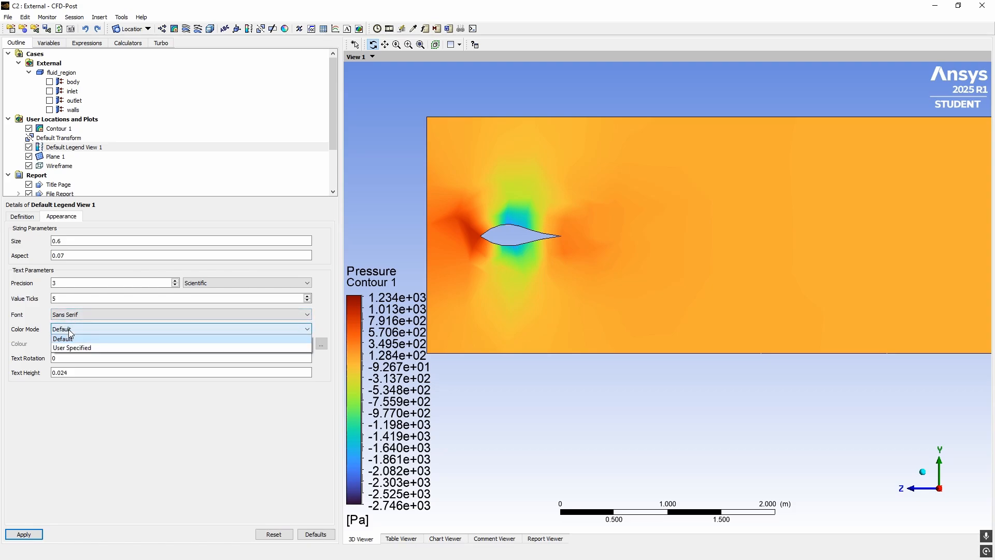
{"action": "left_click", "coordinate": [108, 327]}
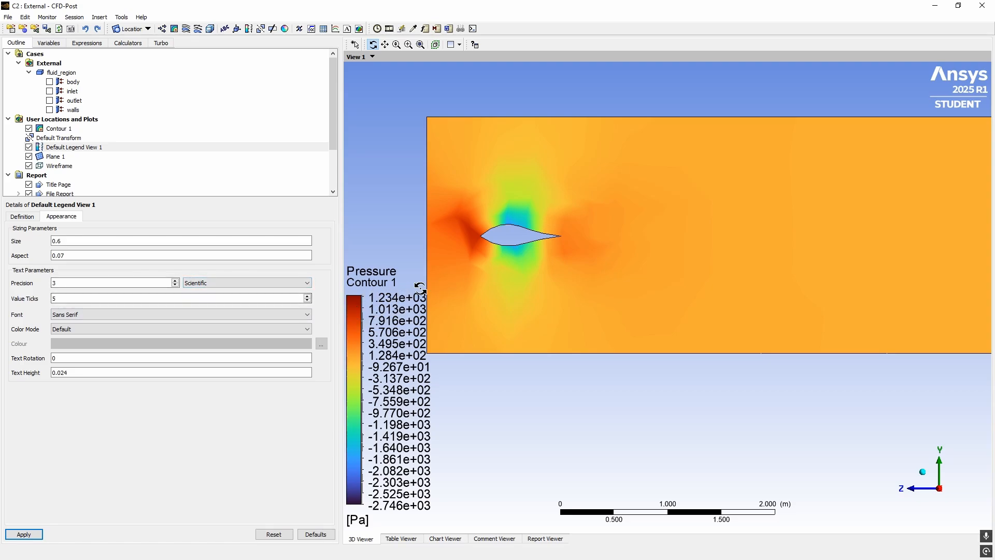
{"action": "left_click", "coordinate": [190, 286]}
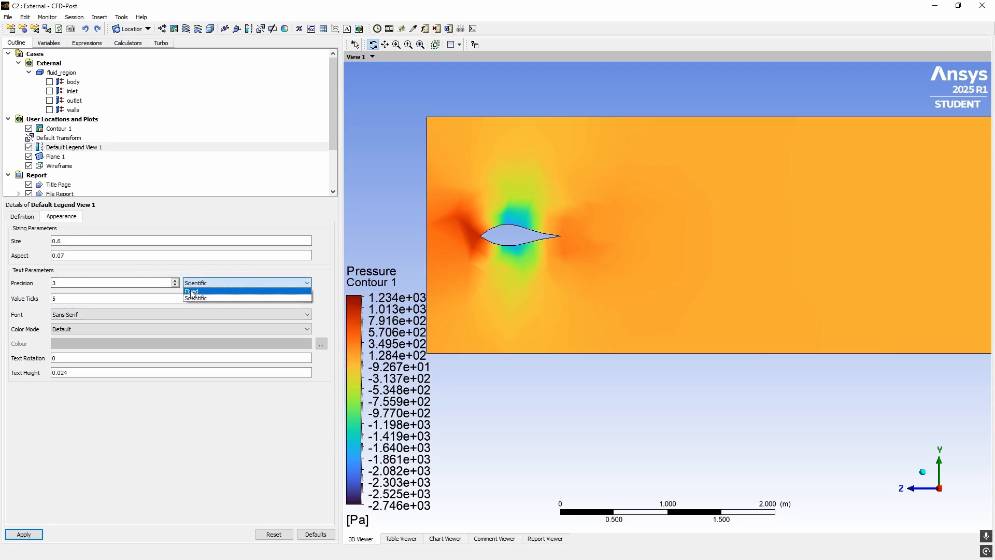
{"action": "left_click", "coordinate": [225, 295]}
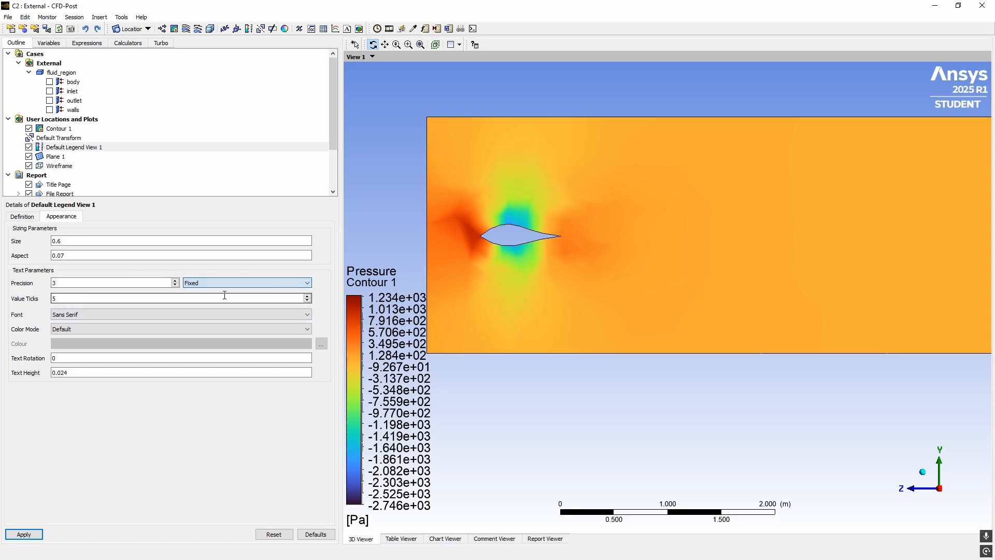
{"action": "double_click", "coordinate": [87, 283]}
{"action": "type", "text": "5"}
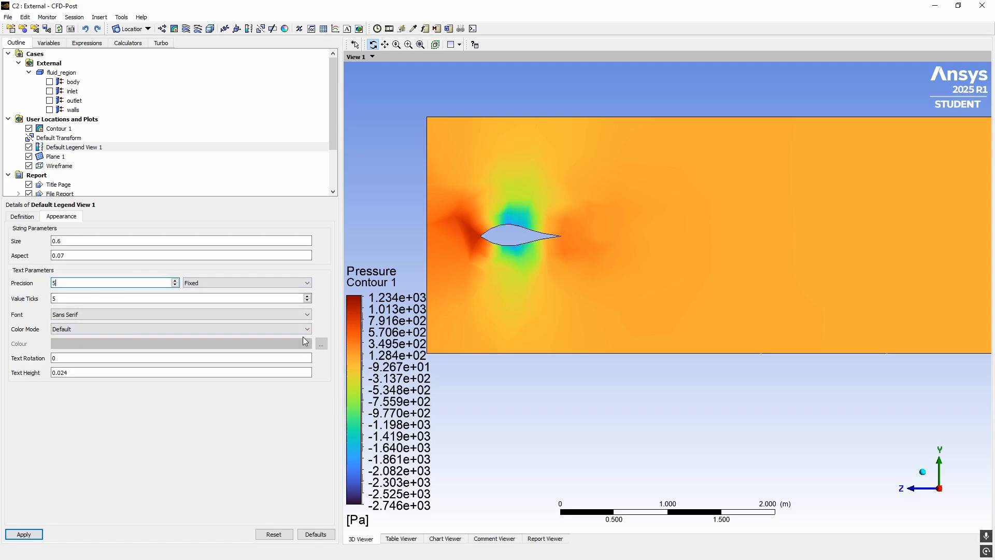
{"action": "left_click", "coordinate": [36, 537]}
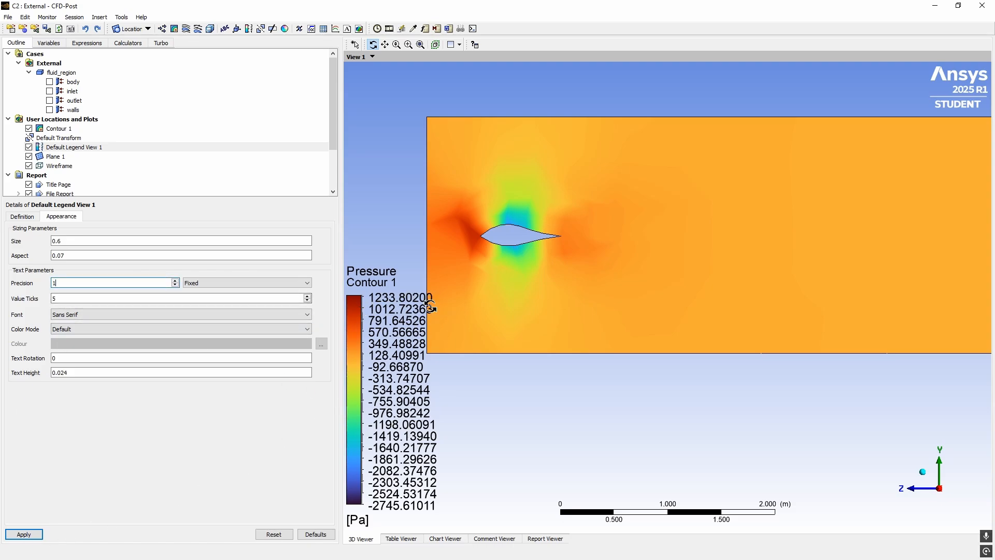
{"action": "left_click", "coordinate": [21, 529]}
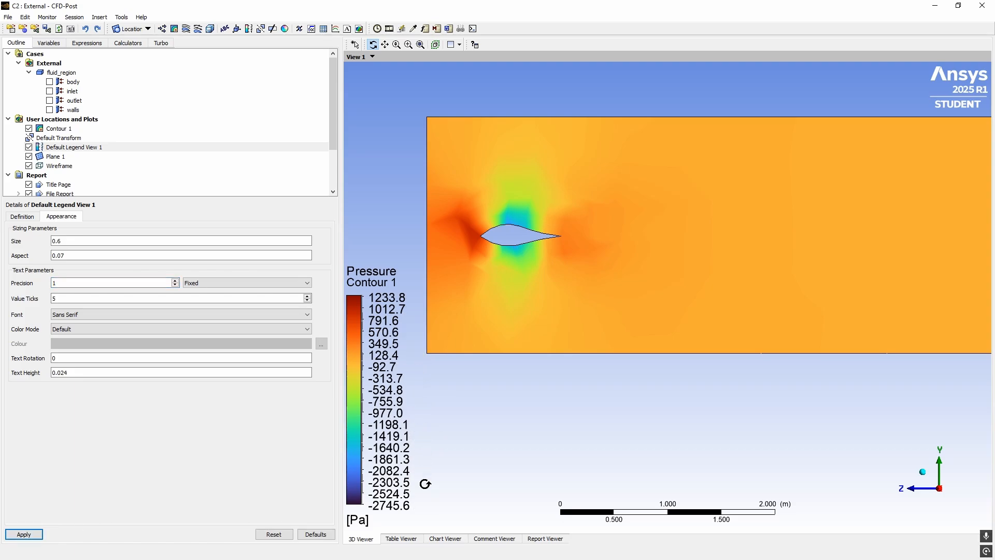
{"action": "left_click", "coordinate": [88, 315]}
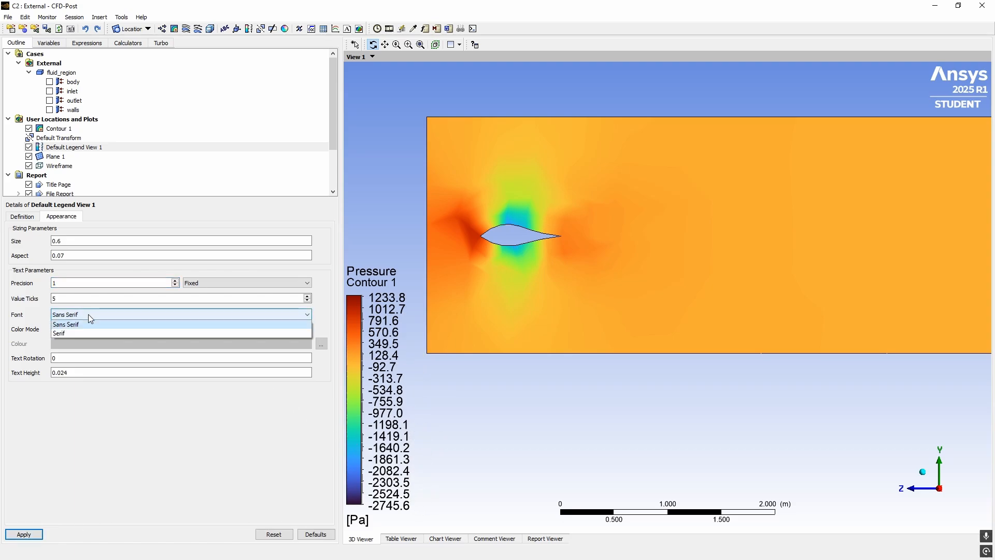
Set the legend font to Serif and try tilting the labels about 24 degrees
{"action": "left_click", "coordinate": [64, 333]}
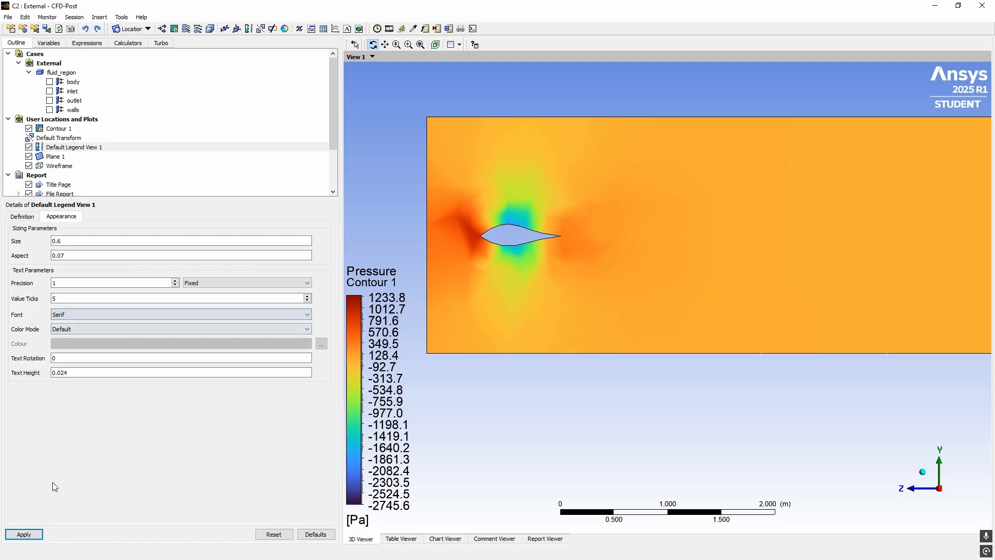
{"action": "left_click", "coordinate": [29, 533]}
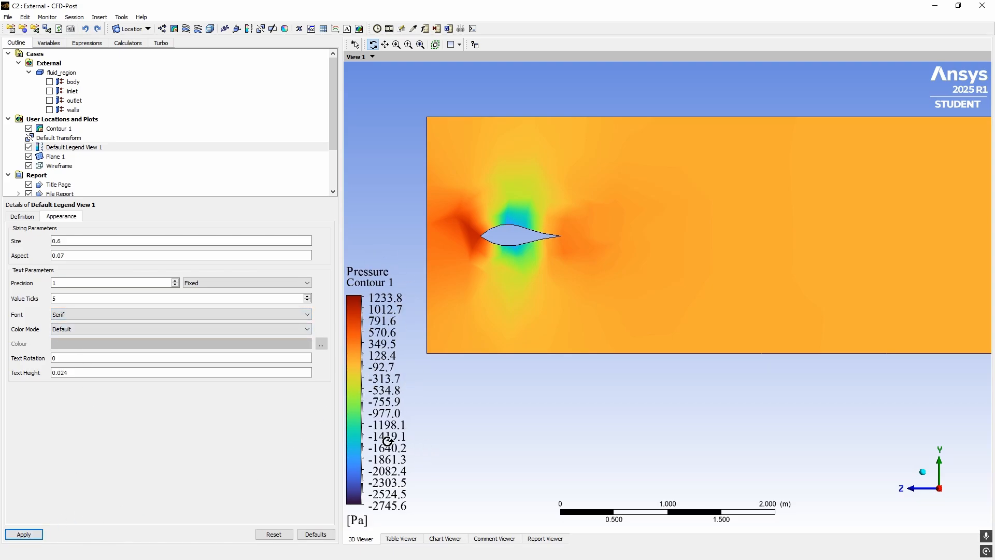
{"action": "left_click", "coordinate": [129, 358]}
{"action": "left_click_drag", "start_coordinate": [182, 363], "coordinate": [216, 363]}
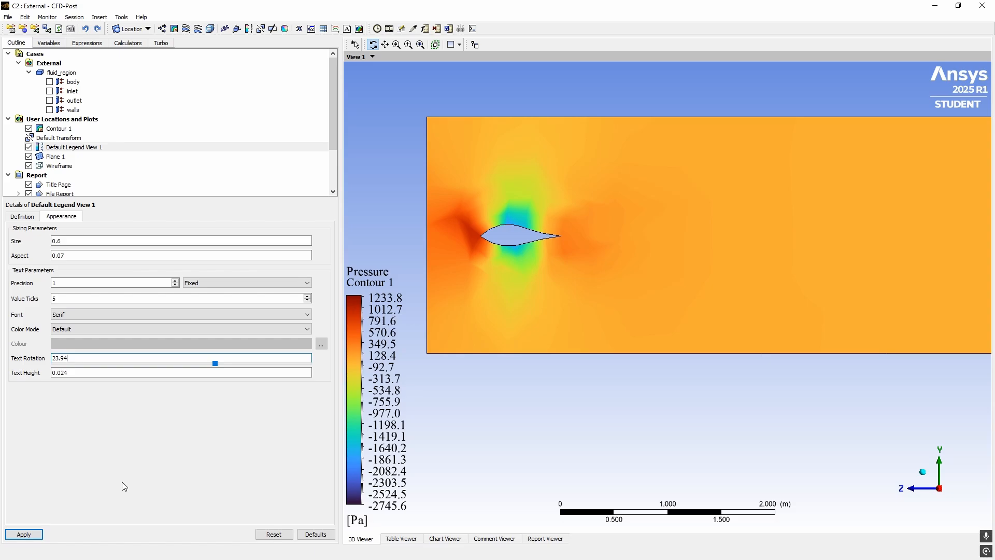
{"action": "left_click", "coordinate": [24, 534]}
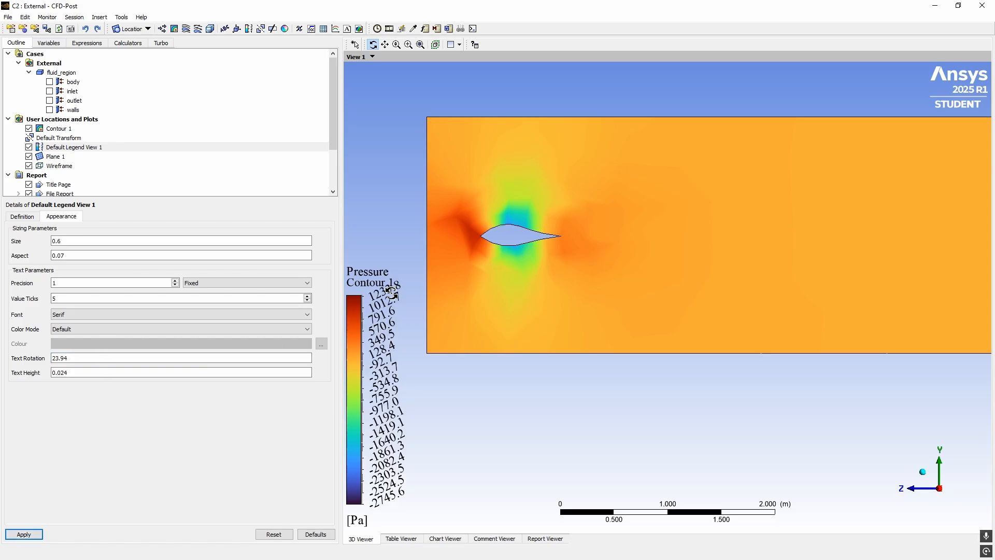
Try a legend text height of 0.005, then restore it to 0.024
{"action": "double_click", "coordinate": [86, 373]}
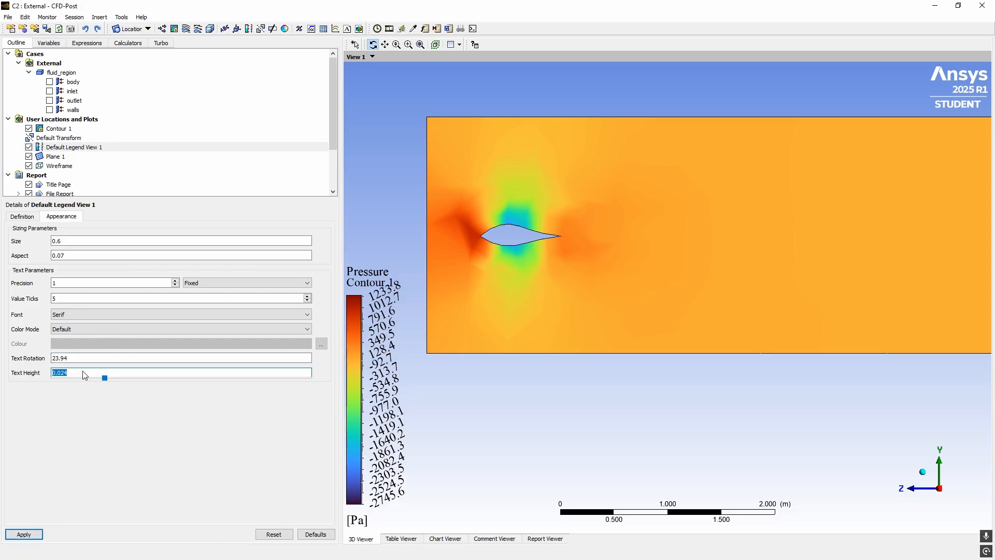
{"action": "left_click", "coordinate": [26, 533]}
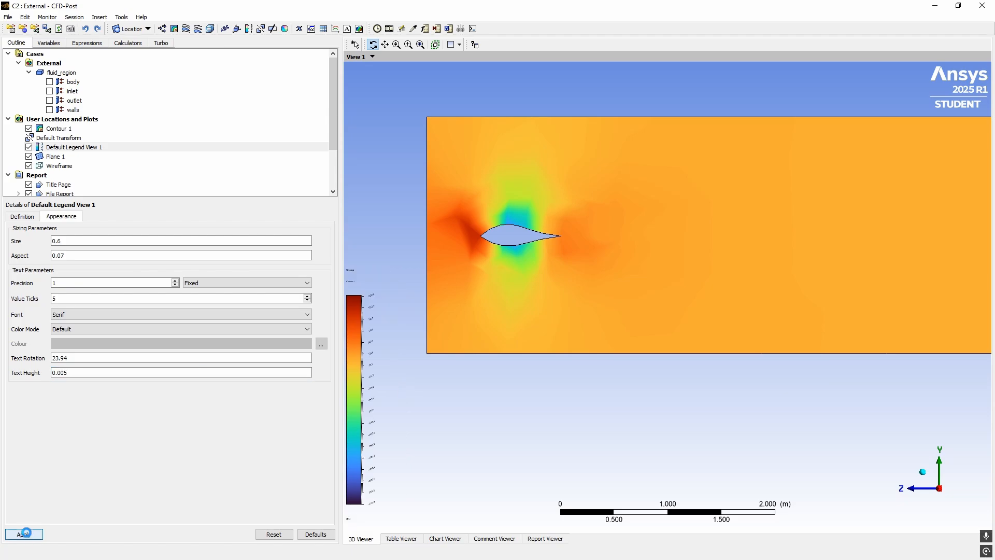
{"action": "double_click", "coordinate": [79, 374]}
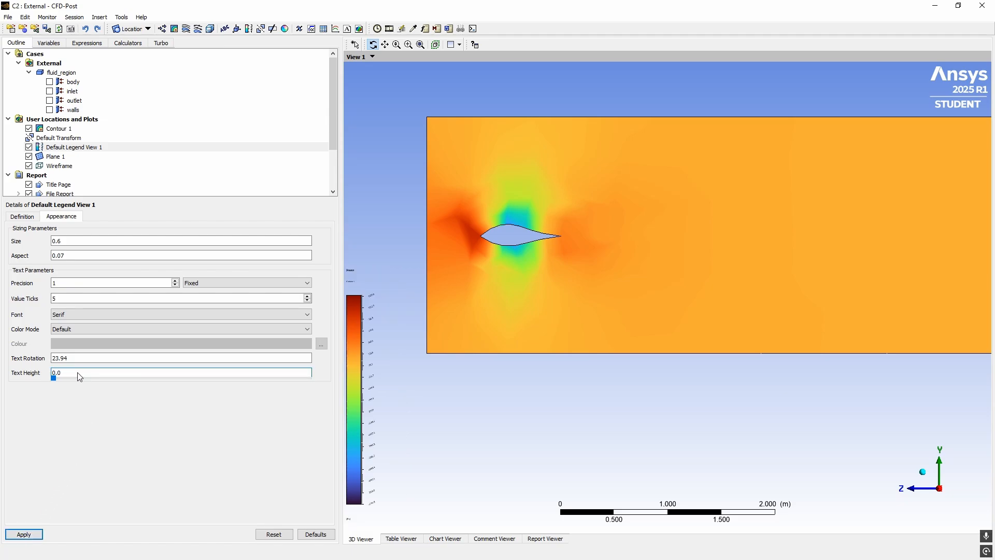
{"action": "left_click", "coordinate": [24, 534]}
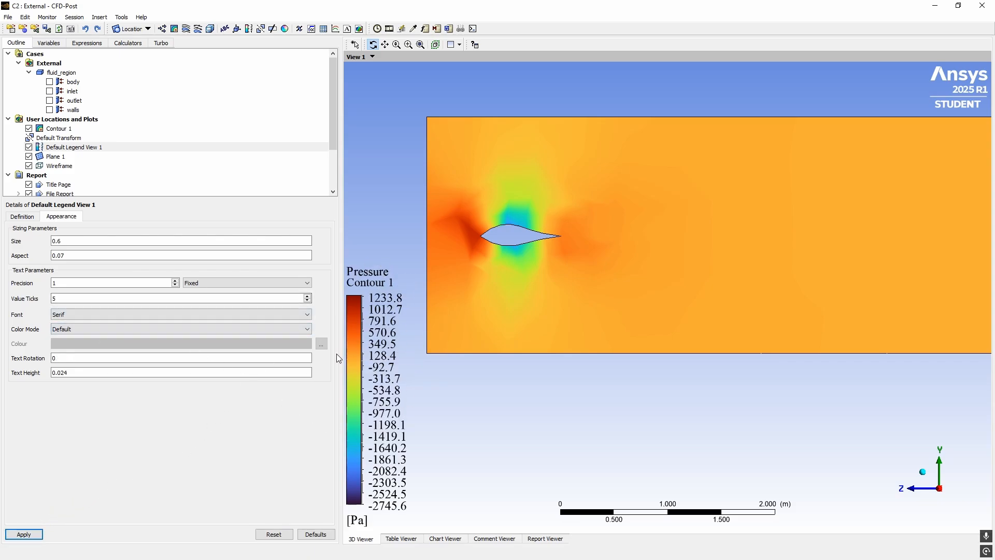
Open Contour 1, confirming Plane 1 location and Pressure variable, and recentre the plot
{"action": "left_click", "coordinate": [63, 130]}
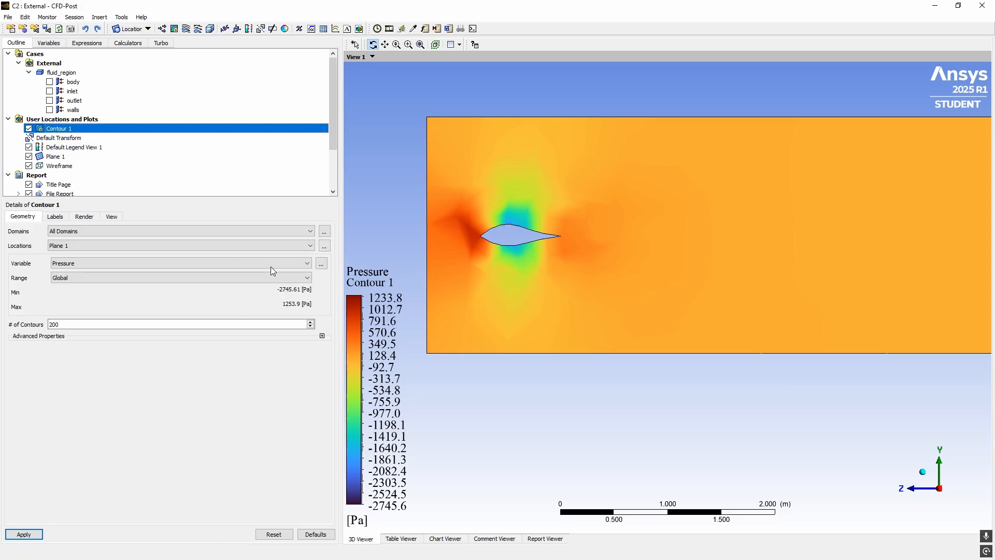
{"action": "left_click", "coordinate": [117, 245]}
{"action": "left_click", "coordinate": [117, 243]}
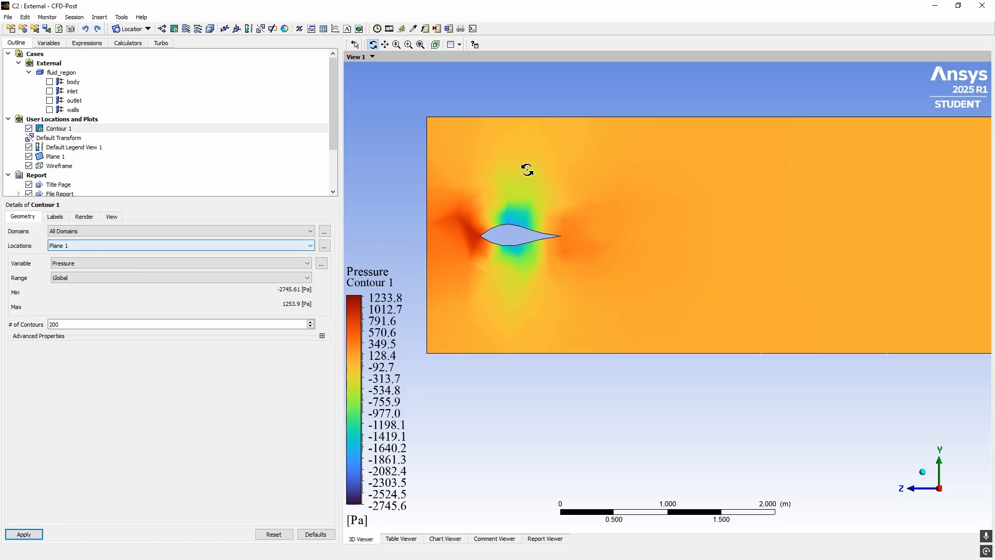
{"action": "left_click", "coordinate": [131, 265]}
{"action": "left_click", "coordinate": [82, 265]}
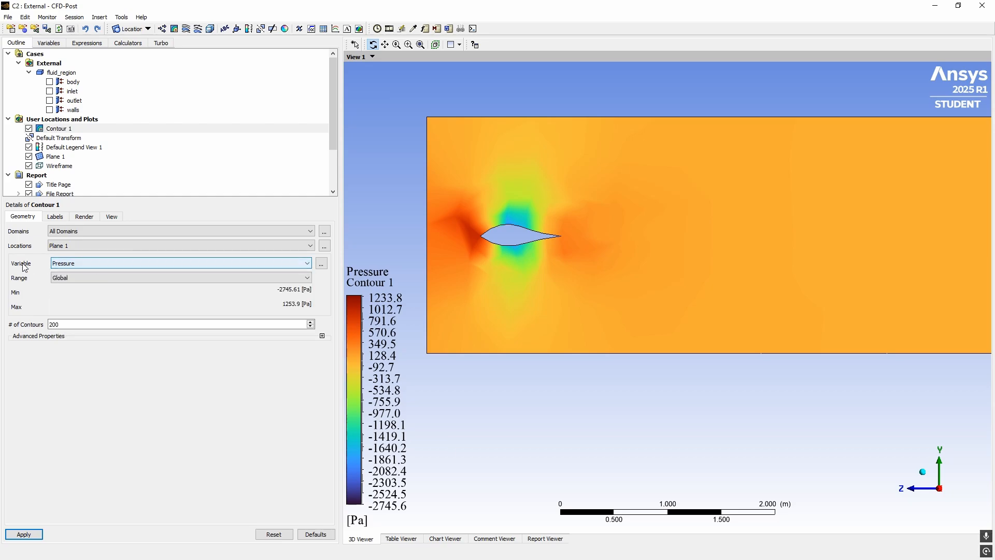
{"action": "left_click", "coordinate": [86, 265]}
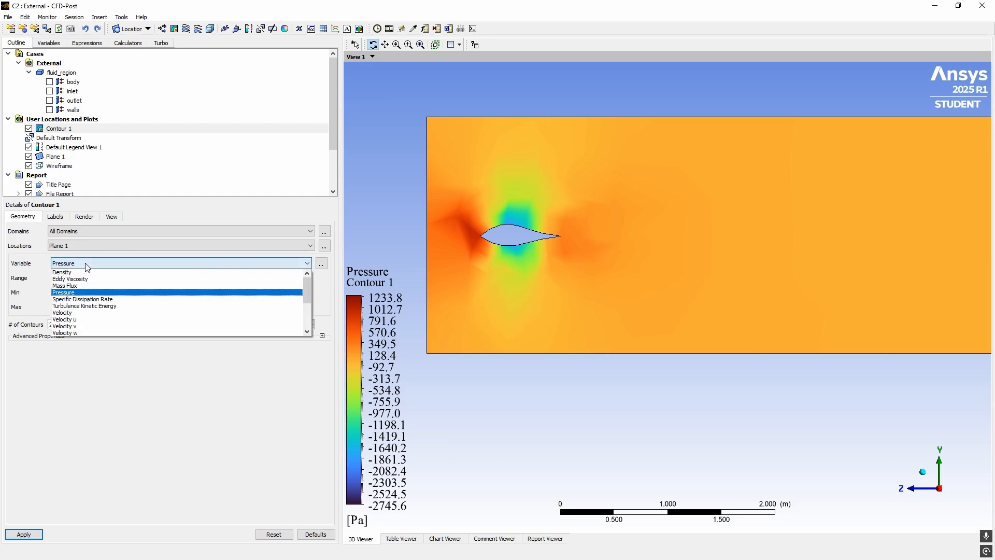
{"action": "left_click", "coordinate": [374, 236]}
{"action": "middle_click_drag", "start_coordinate": [632, 187], "coordinate": [538, 232], "text": "ctrl"}
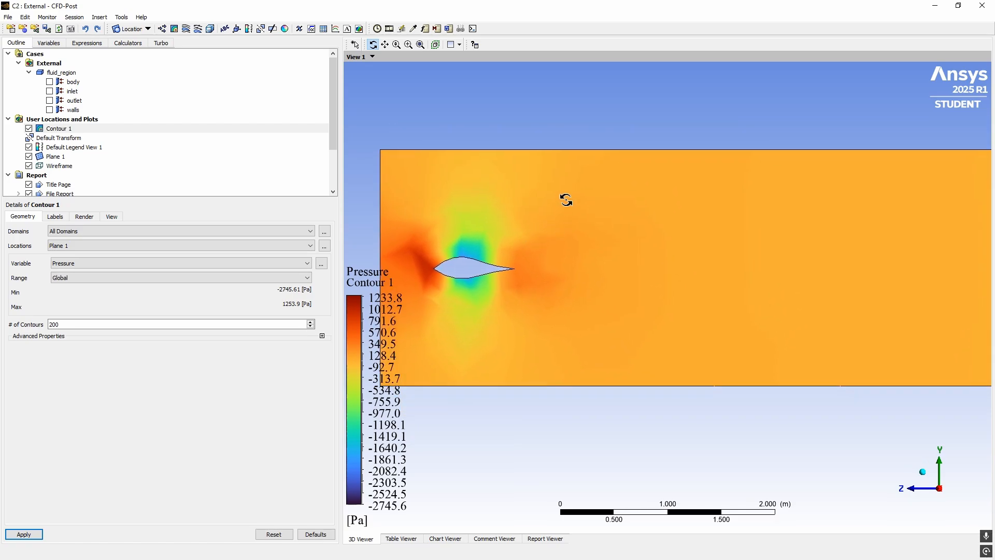
{"action": "middle_click_drag", "start_coordinate": [564, 198], "coordinate": [595, 332], "text": "ctrl"}
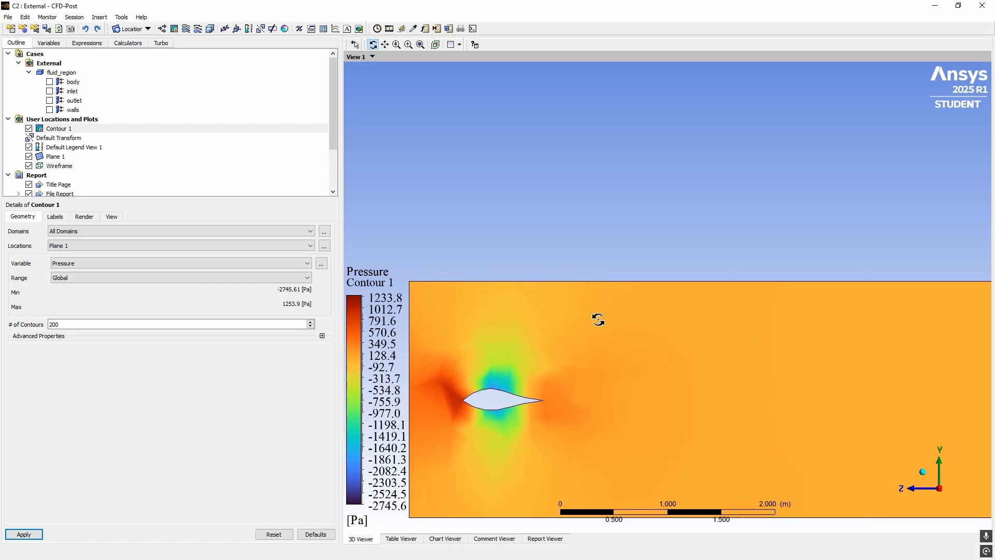
{"action": "middle_click_drag", "start_coordinate": [598, 319], "coordinate": [601, 322], "text": "ctrl"}
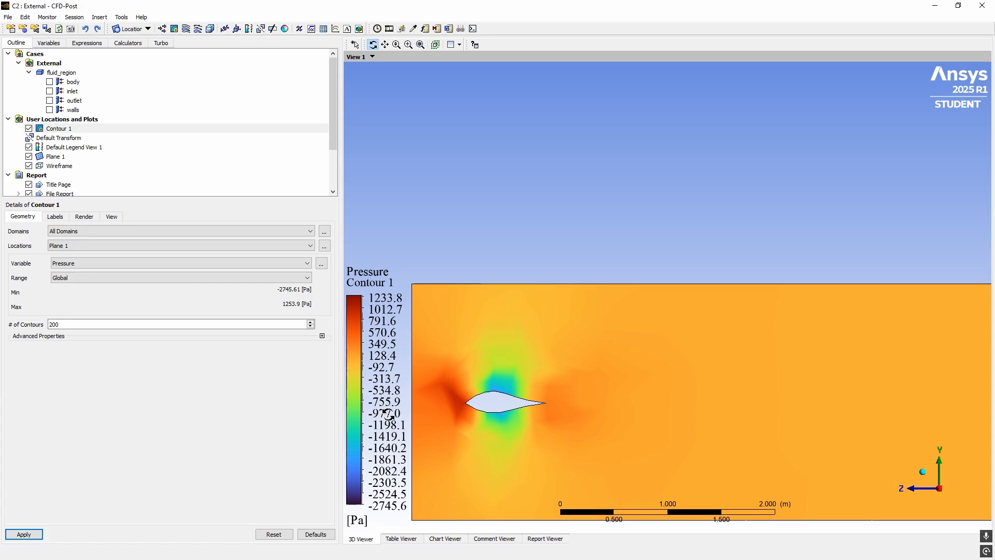
Colour Contour 1 by Velocity and pan and zoom across the domain and airfoil wake
{"action": "left_click", "coordinate": [84, 264]}
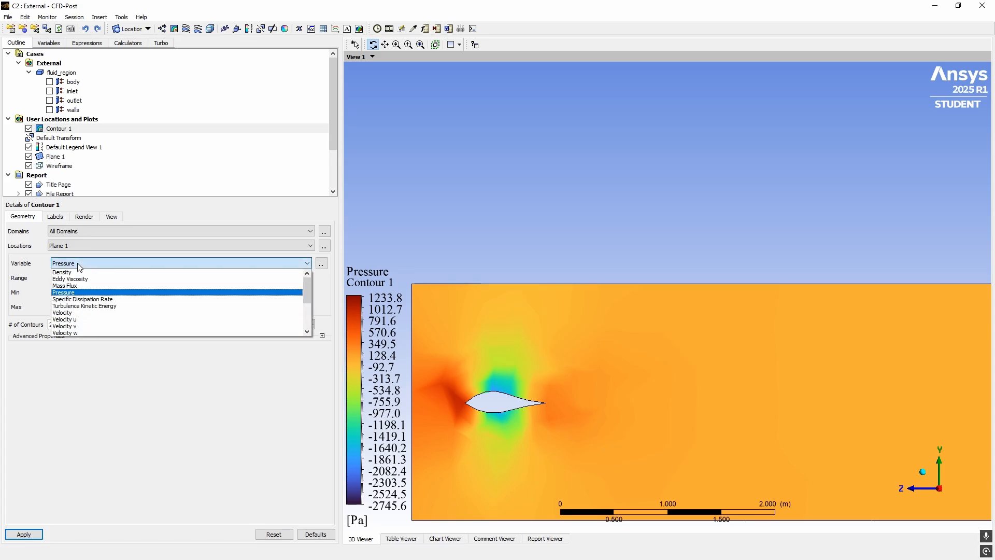
{"action": "left_click", "coordinate": [80, 315]}
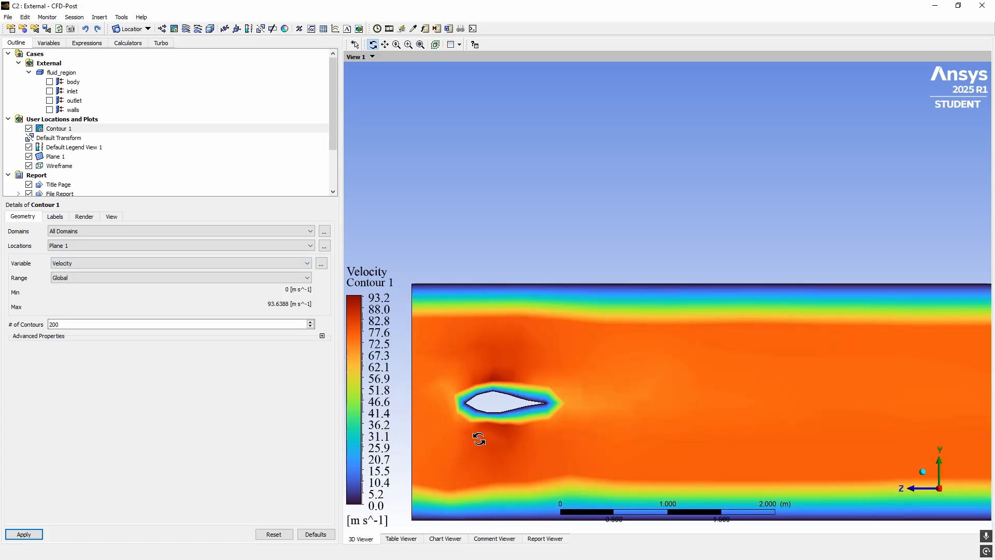
{"action": "middle_click_drag", "start_coordinate": [504, 405], "coordinate": [599, 296], "text": "ctrl"}
{"action": "scroll", "coordinate": [537, 311], "scroll_direction": "up", "scroll_amount": 2}
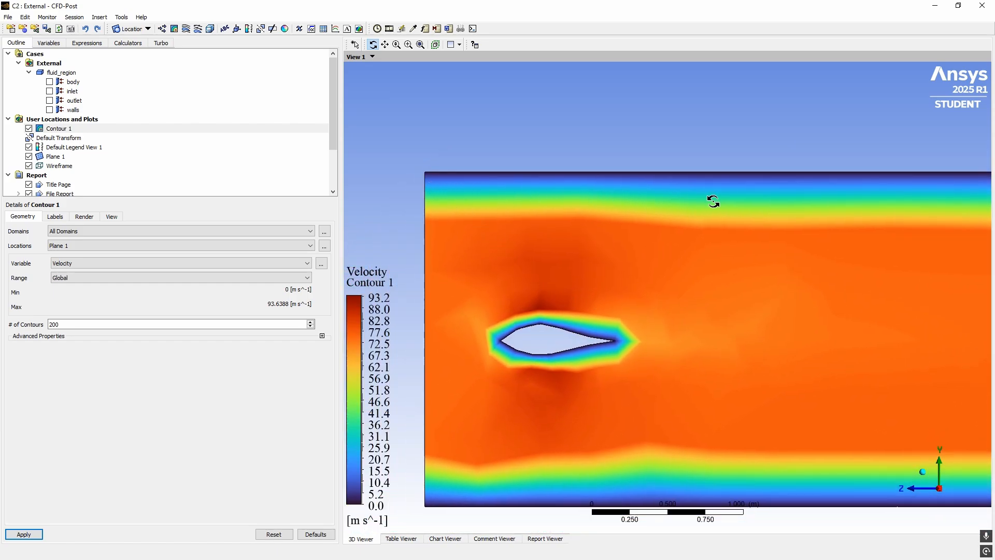
{"action": "middle_click_drag", "start_coordinate": [564, 220], "coordinate": [405, 195], "text": "ctrl"}
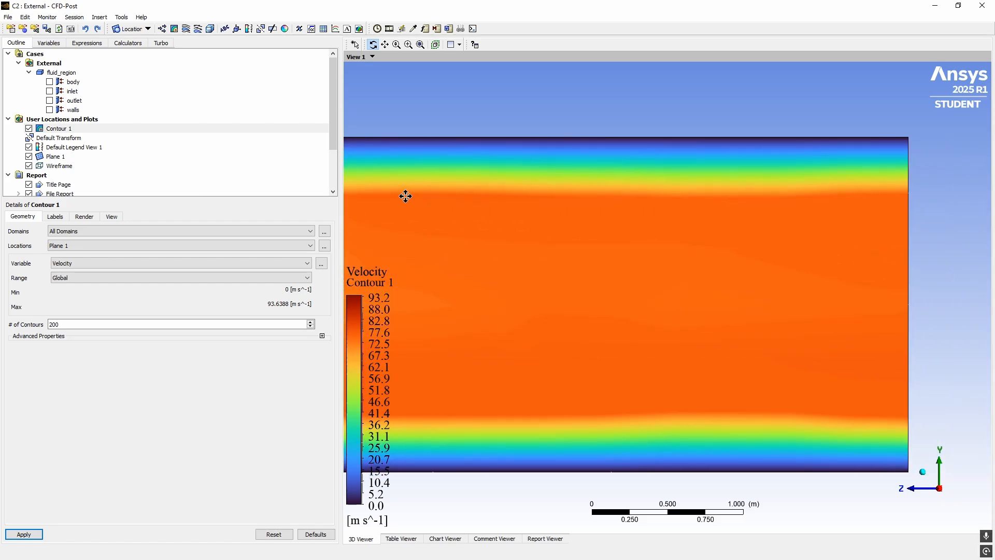
{"action": "middle_click_drag", "start_coordinate": [649, 198], "coordinate": [588, 201], "text": "ctrl"}
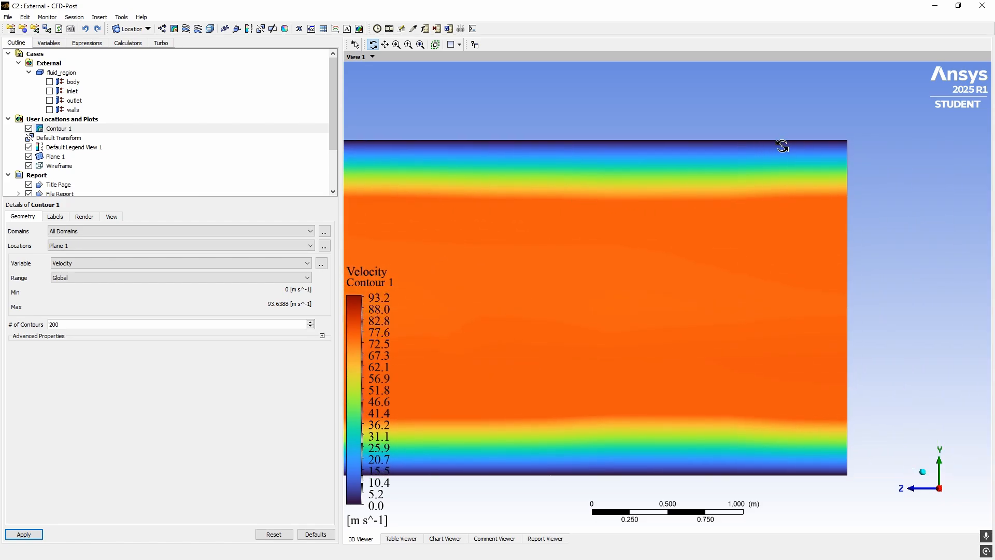
{"action": "middle_click_drag", "start_coordinate": [462, 272], "coordinate": [644, 251], "text": "ctrl"}
{"action": "middle_click_drag", "start_coordinate": [353, 174], "coordinate": [497, 181], "text": "ctrl"}
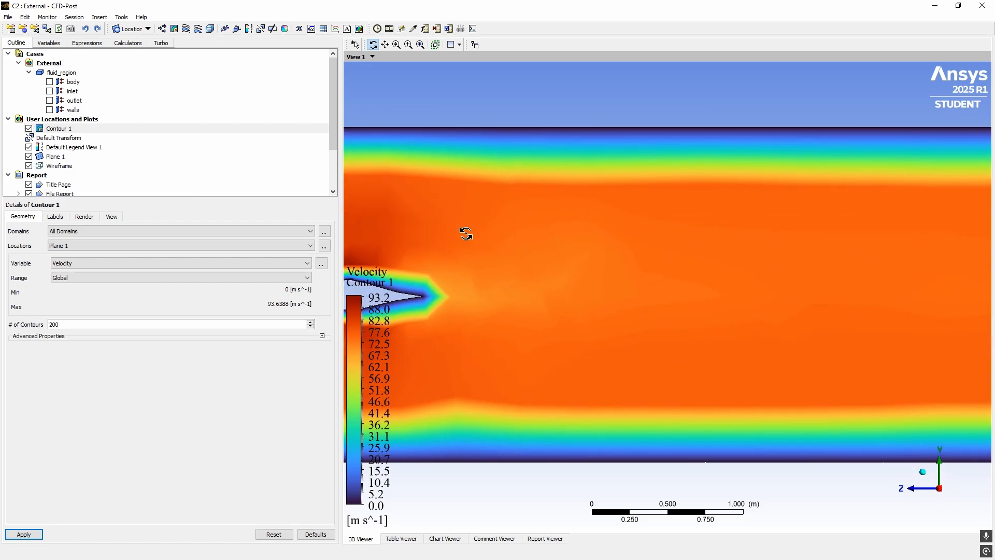
{"action": "middle_click_drag", "start_coordinate": [465, 231], "coordinate": [699, 216], "text": "ctrl"}
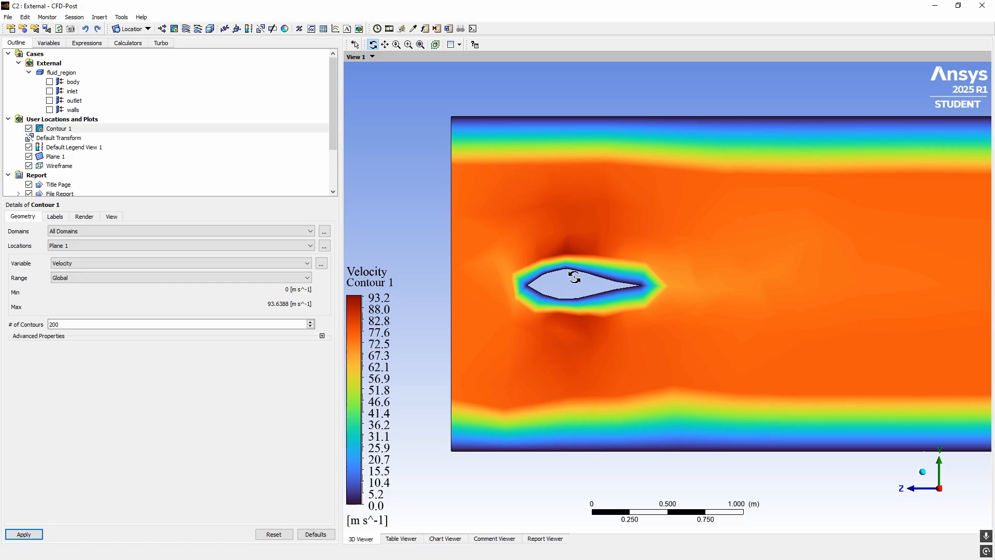
{"action": "scroll", "coordinate": [557, 294], "scroll_direction": "down", "scroll_amount": 2}
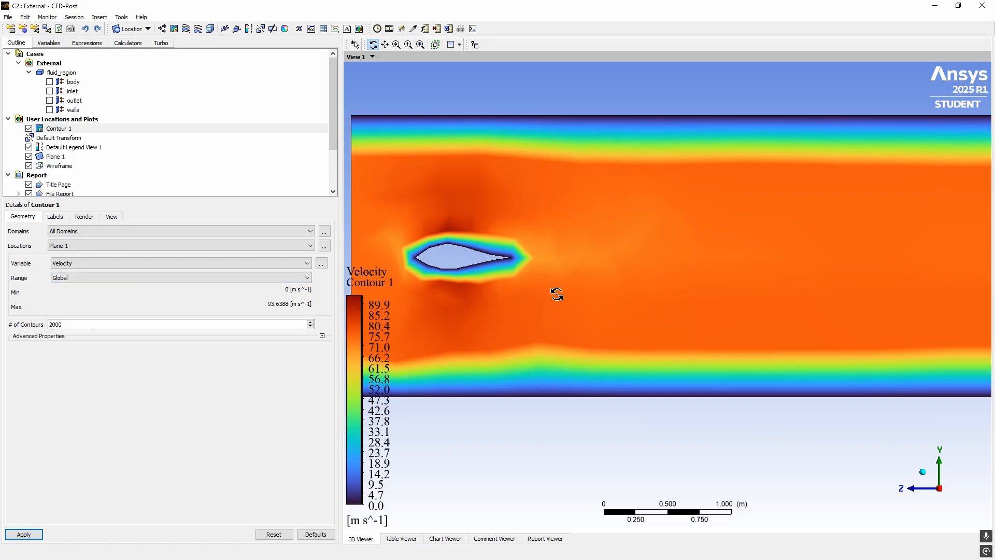
{"action": "scroll", "coordinate": [557, 294], "scroll_direction": "down", "scroll_amount": 3}
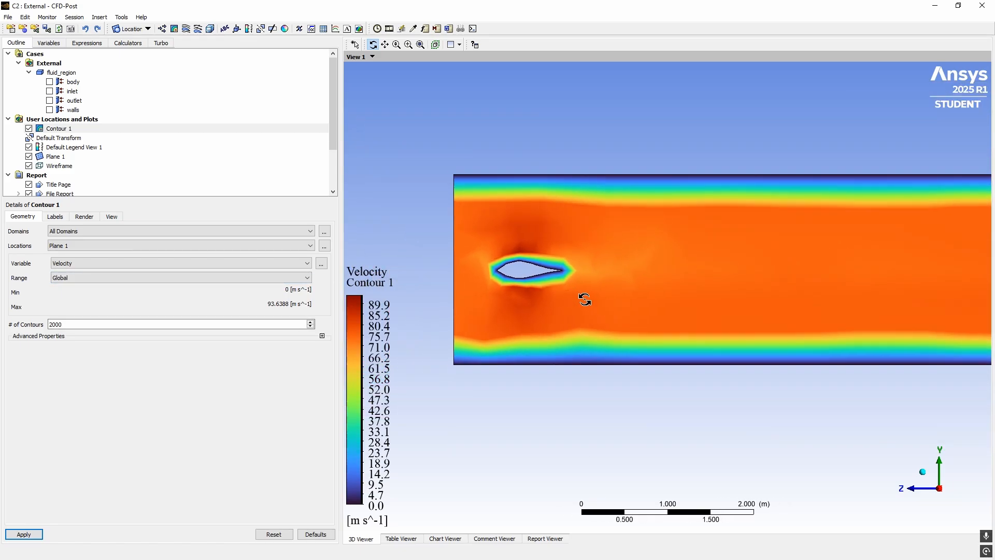
{"action": "middle_click_drag", "start_coordinate": [700, 311], "coordinate": [553, 302], "text": "ctrl"}
Reduce Contour 1 to 20 levels to compare the coarse velocity field
{"action": "middle_click_drag", "start_coordinate": [553, 302], "coordinate": [680, 309]}
{"action": "key", "text": "x"}
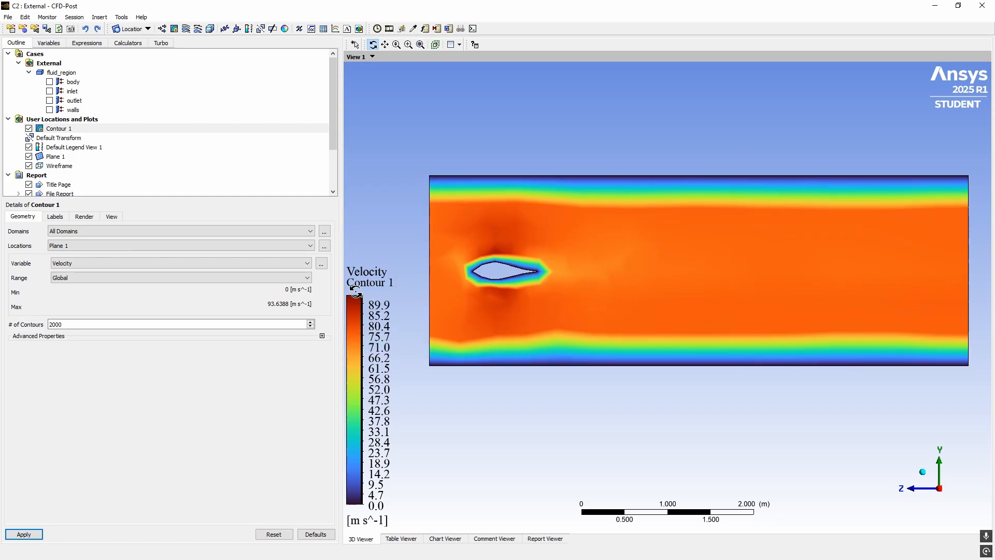
{"action": "left_click", "coordinate": [82, 324]}
{"action": "key", "text": "BackSpace"}
{"action": "key", "text": "BackSpace"}
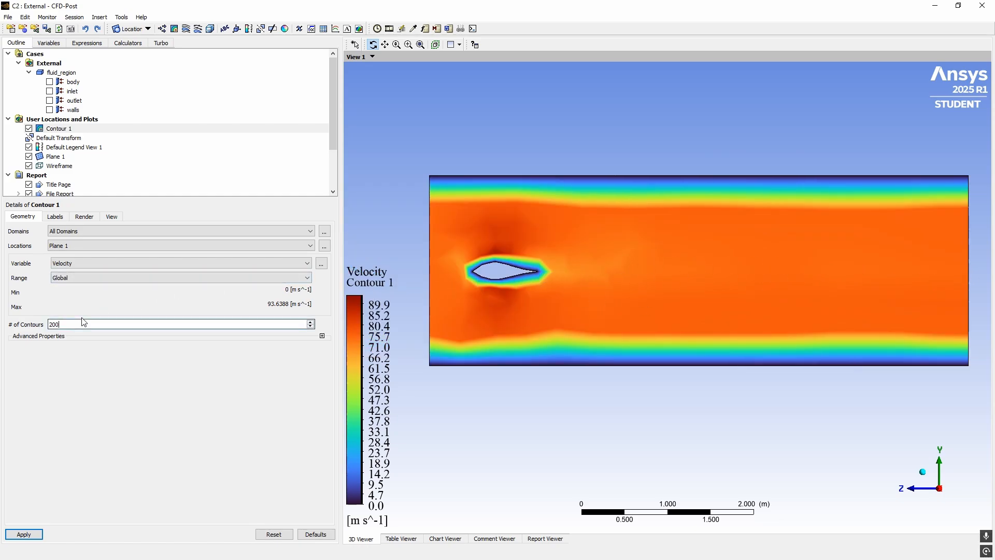
{"action": "left_click", "coordinate": [27, 534]}
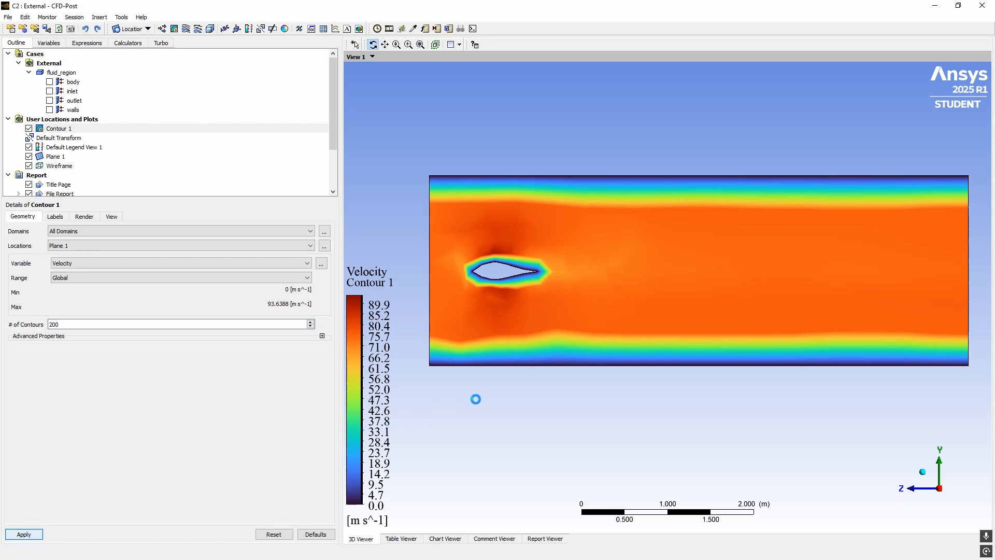
{"action": "left_click", "coordinate": [106, 325]}
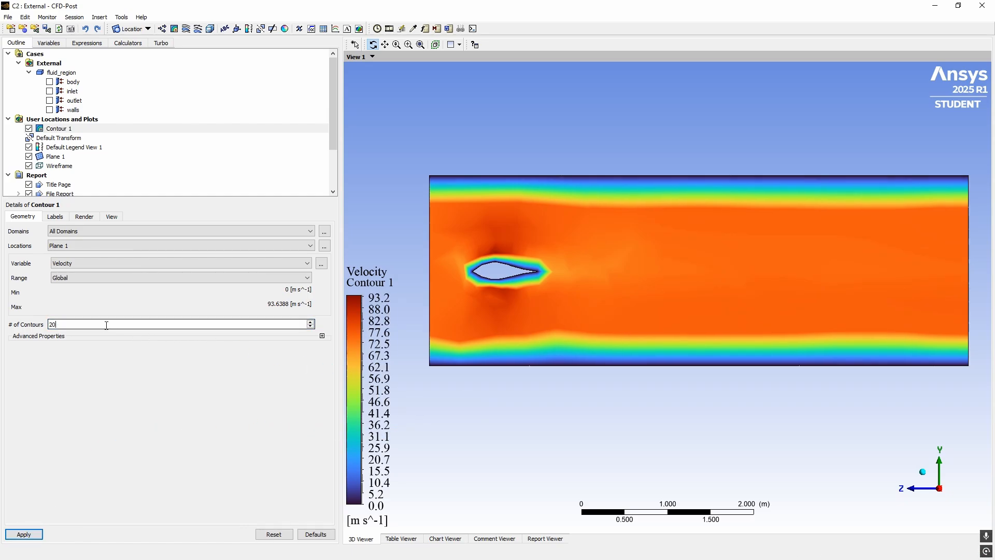
{"action": "left_click", "coordinate": [24, 534]}
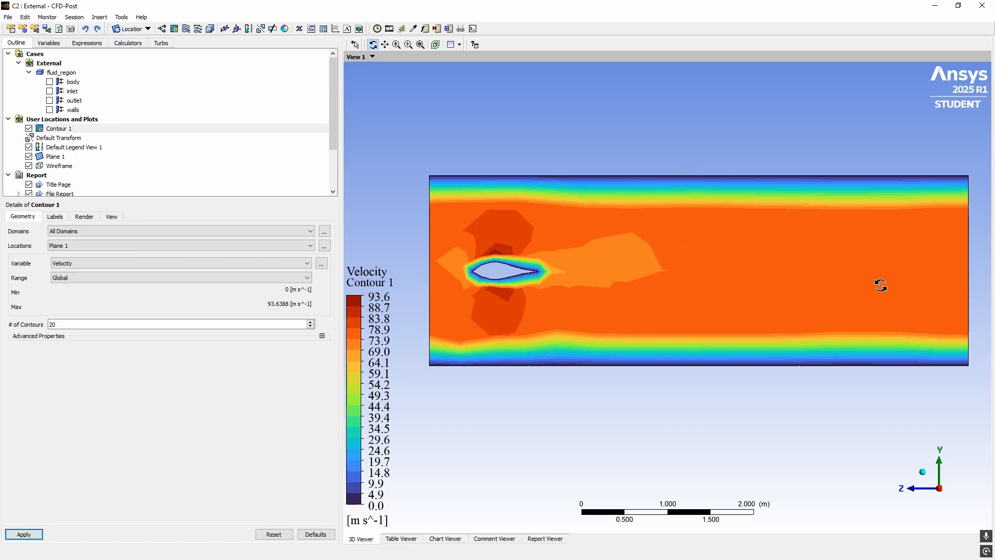
Keep Velocity as the variable and orbit the domain to an oblique view
{"action": "left_click", "coordinate": [95, 263]}
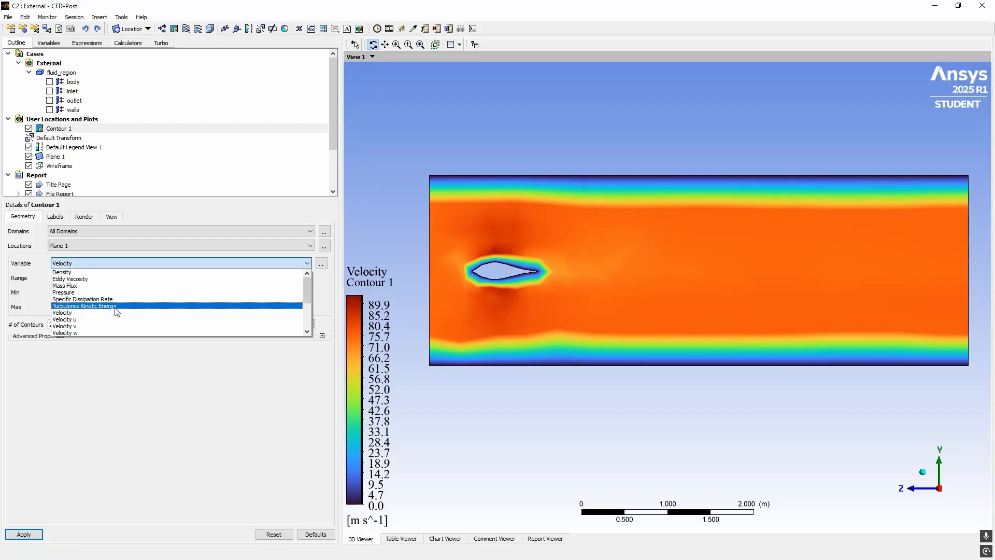
{"action": "left_click", "coordinate": [93, 404]}
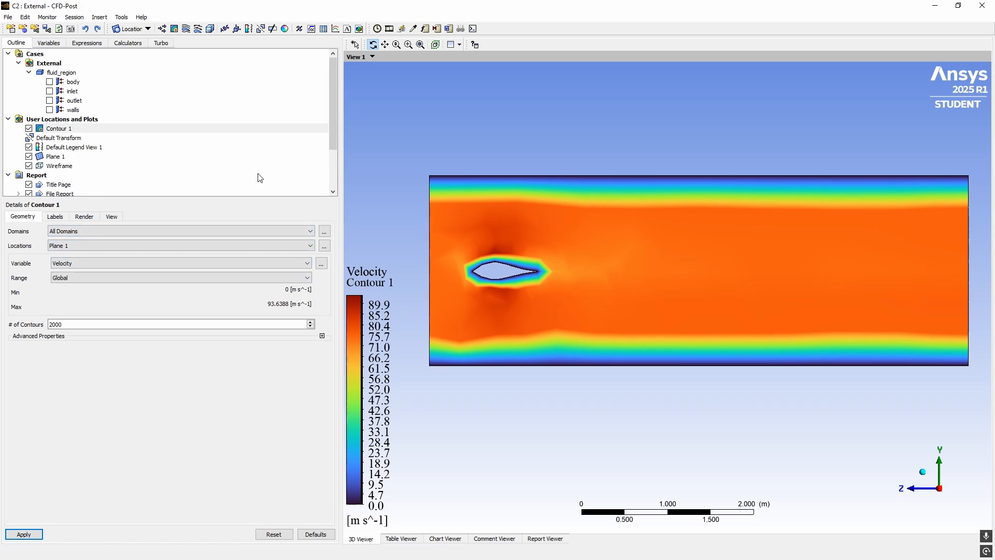
{"action": "left_click_drag", "start_coordinate": [487, 194], "coordinate": [549, 206]}
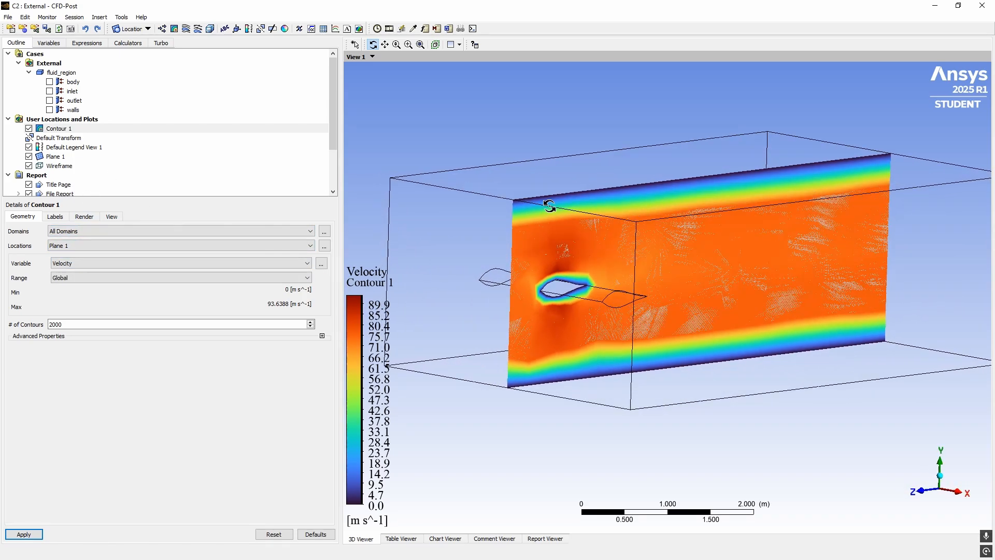
Hide Plane 1 and Contour 1, viewing the wireframe domain along X and isometrically
{"action": "left_click", "coordinate": [29, 157]}
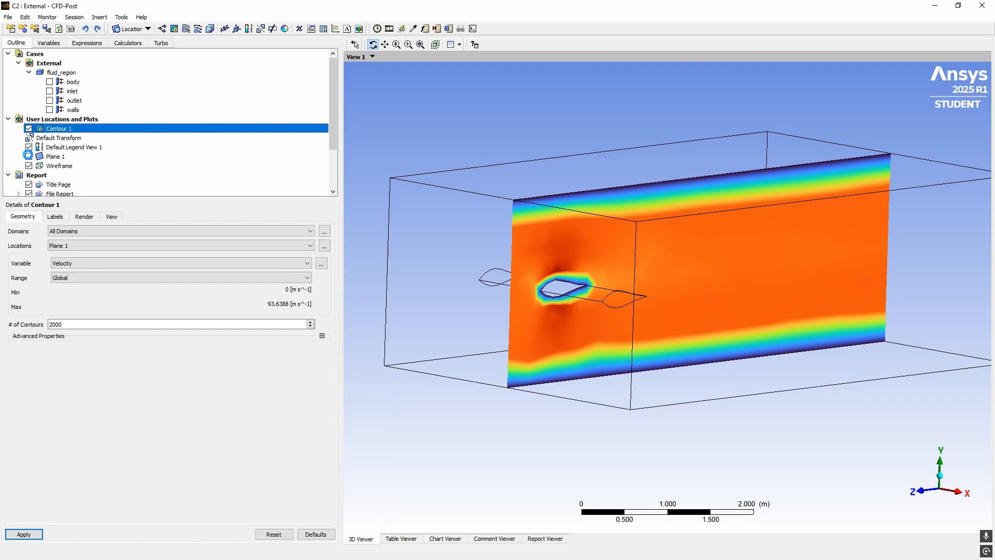
{"action": "left_click", "coordinate": [970, 491]}
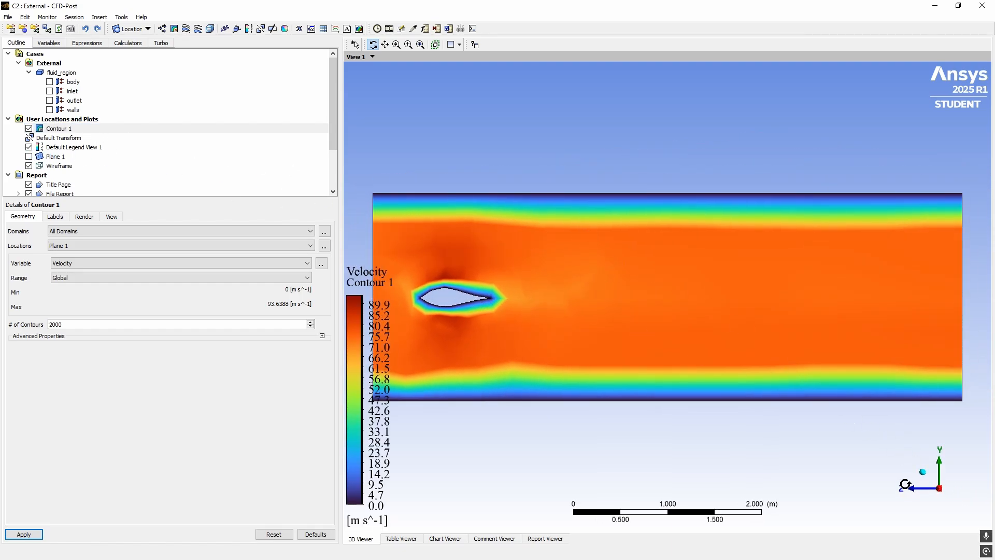
{"action": "left_click", "coordinate": [923, 472]}
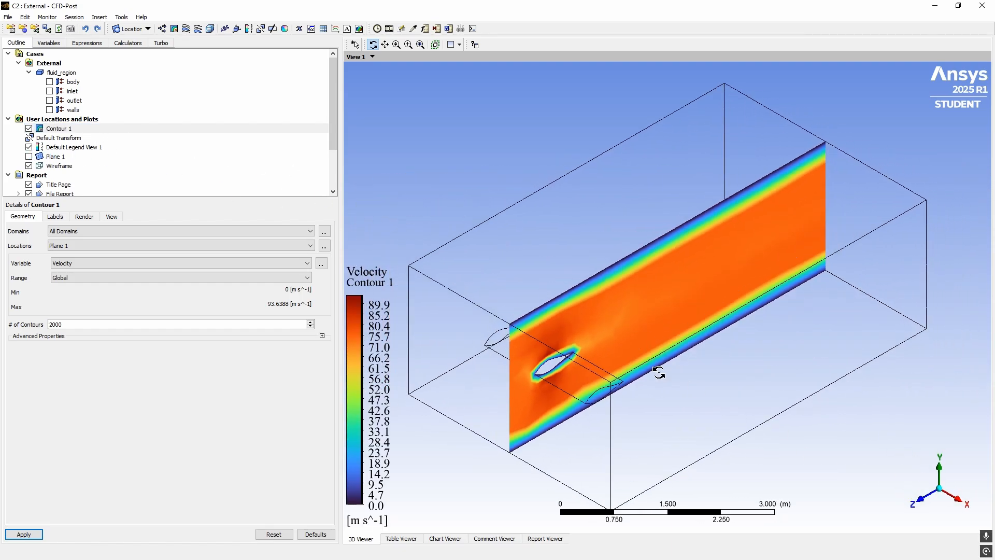
{"action": "left_click", "coordinate": [29, 129]}
{"action": "left_click_drag", "start_coordinate": [454, 278], "coordinate": [459, 248]}
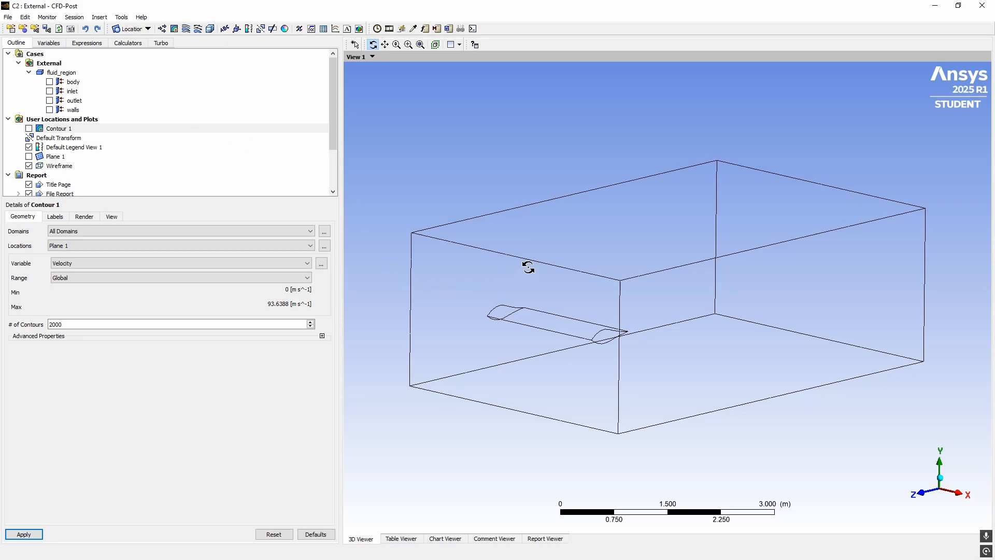
{"action": "middle_click_drag", "start_coordinate": [527, 267], "coordinate": [394, 198]}
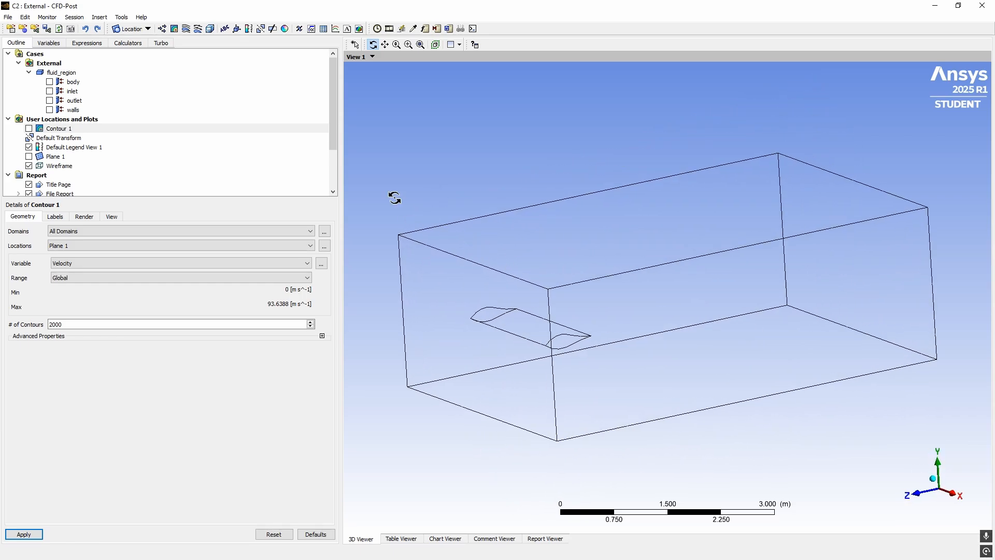
Insert Streamline 1 starting from the inlet
{"action": "left_click", "coordinate": [186, 29]}
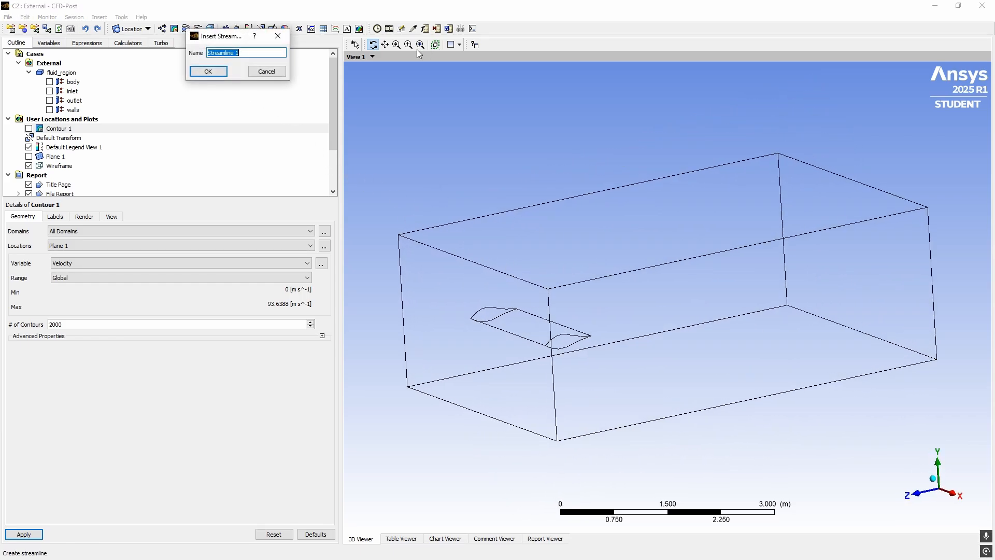
{"action": "left_click", "coordinate": [207, 71]}
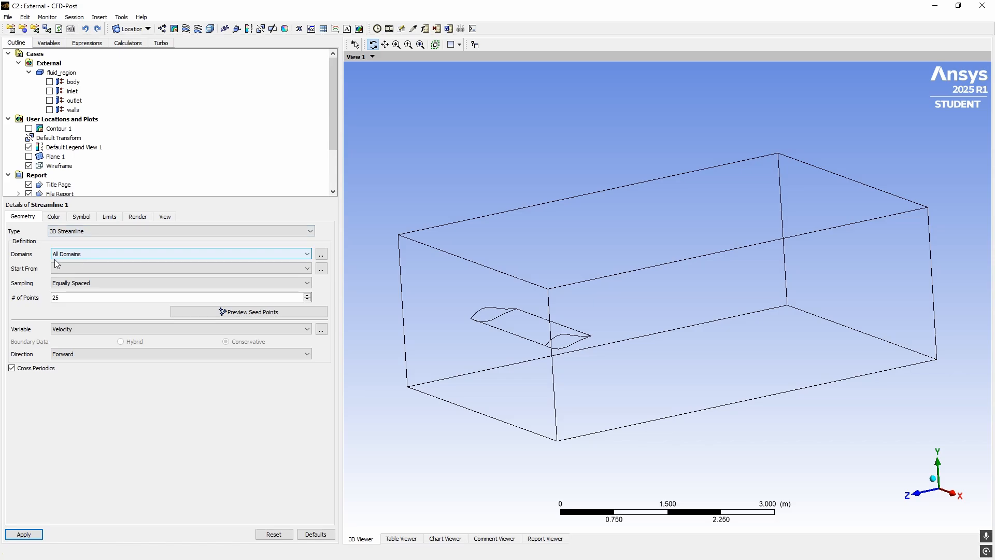
{"action": "left_click", "coordinate": [92, 269]}
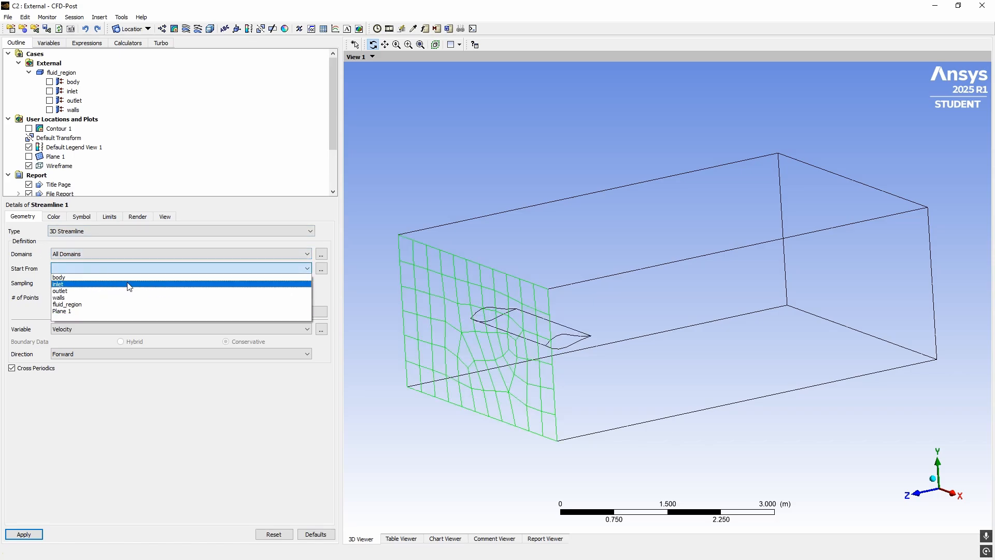
{"action": "left_click", "coordinate": [61, 285]}
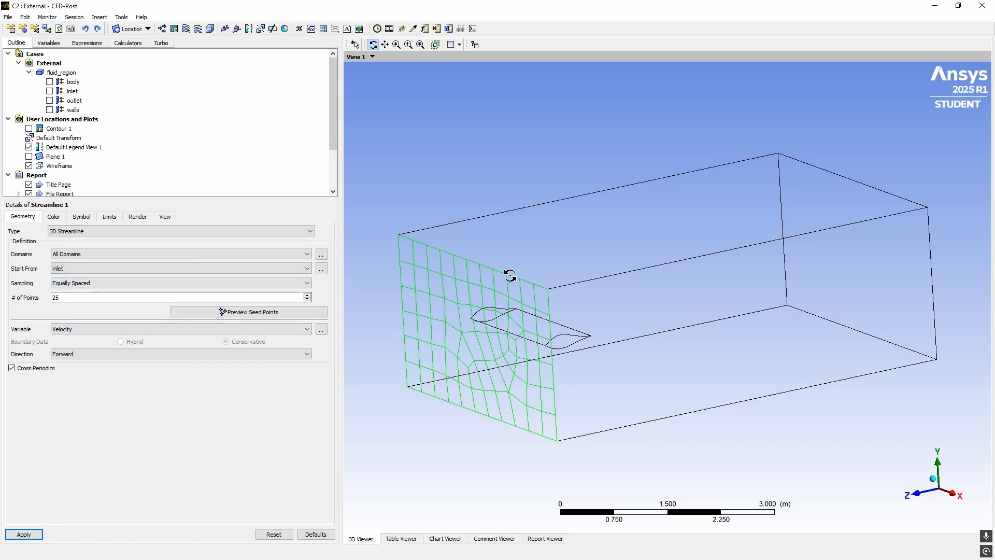
Preview the inlet seed points and start editing the number of points
{"action": "left_click_drag", "start_coordinate": [510, 275], "coordinate": [482, 254]}
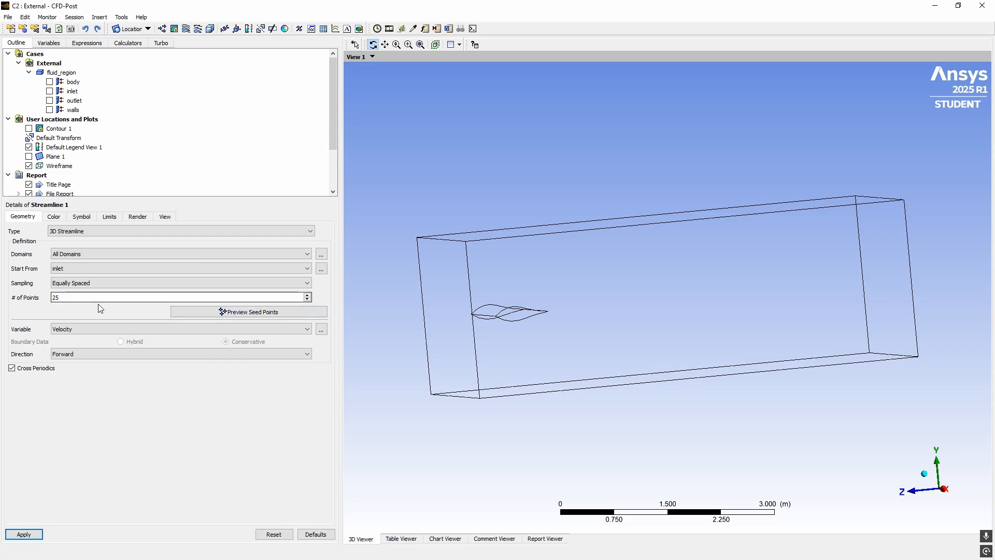
{"action": "left_click", "coordinate": [260, 311]}
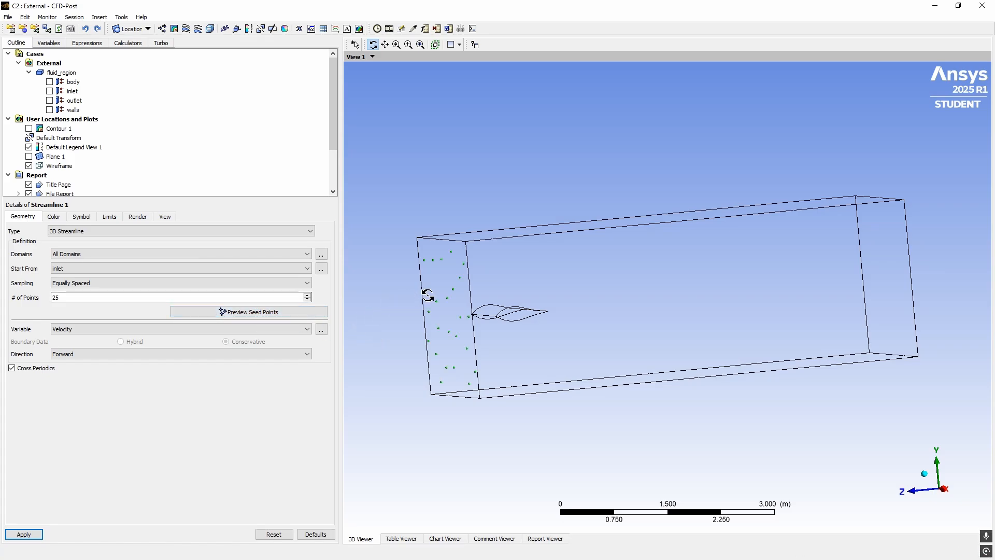
{"action": "left_click_drag", "start_coordinate": [427, 295], "coordinate": [327, 279]}
{"action": "left_click", "coordinate": [126, 297]}
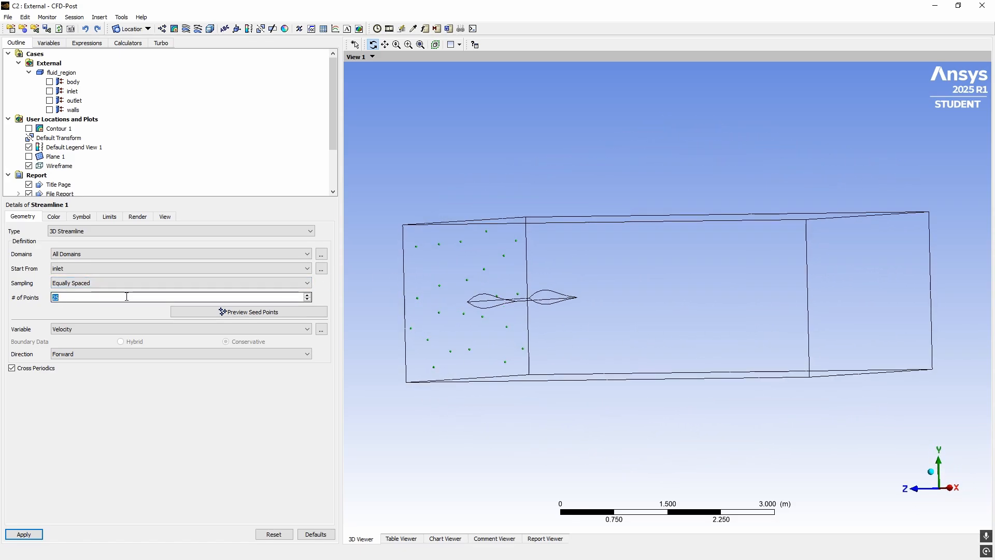
Use 100 seed points and trace Streamline 1 forward and backward from the inlet
{"action": "type", "text": "100"}
{"action": "left_click", "coordinate": [248, 312]}
{"action": "left_click_drag", "start_coordinate": [471, 324], "coordinate": [554, 332]}
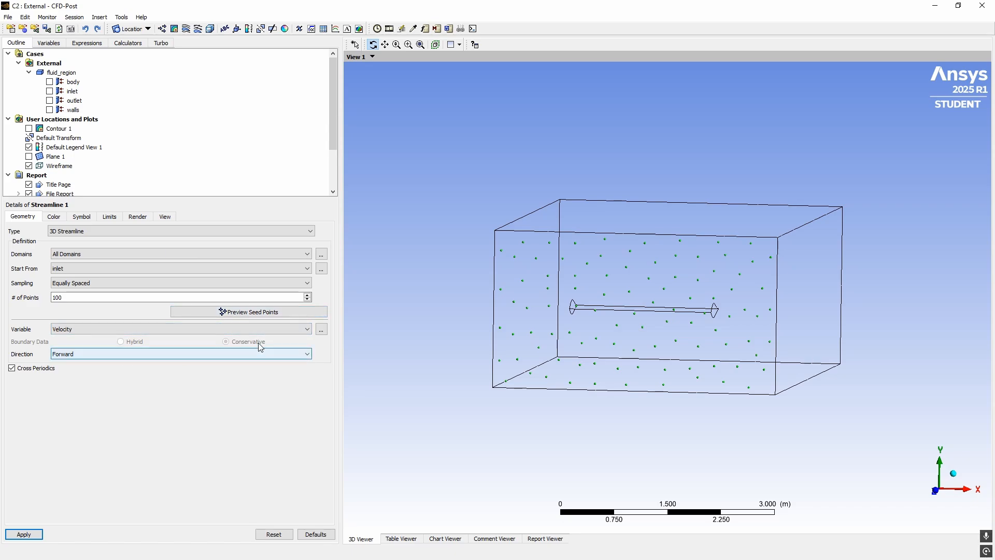
{"action": "left_click", "coordinate": [130, 353]}
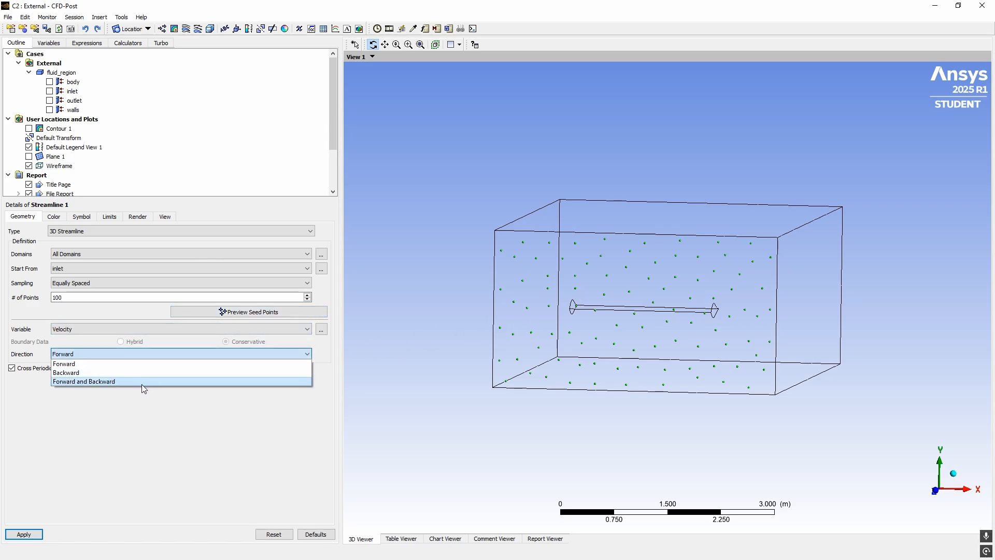
{"action": "left_click", "coordinate": [111, 382]}
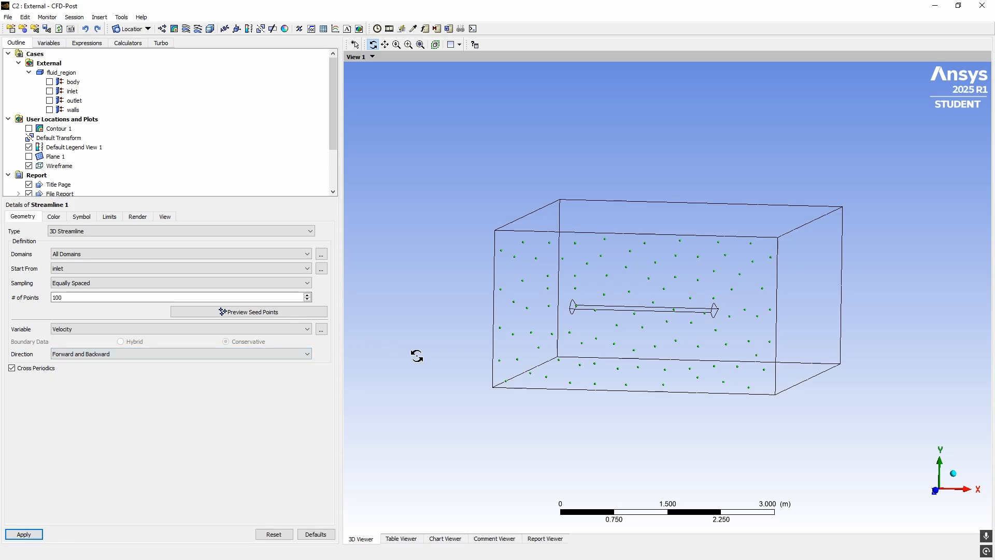
{"action": "left_click_drag", "start_coordinate": [417, 355], "coordinate": [469, 368]}
Reseed Streamline 1 from Plane 1, preview and apply, then move the Animation dialog aside
{"action": "left_click", "coordinate": [155, 268]}
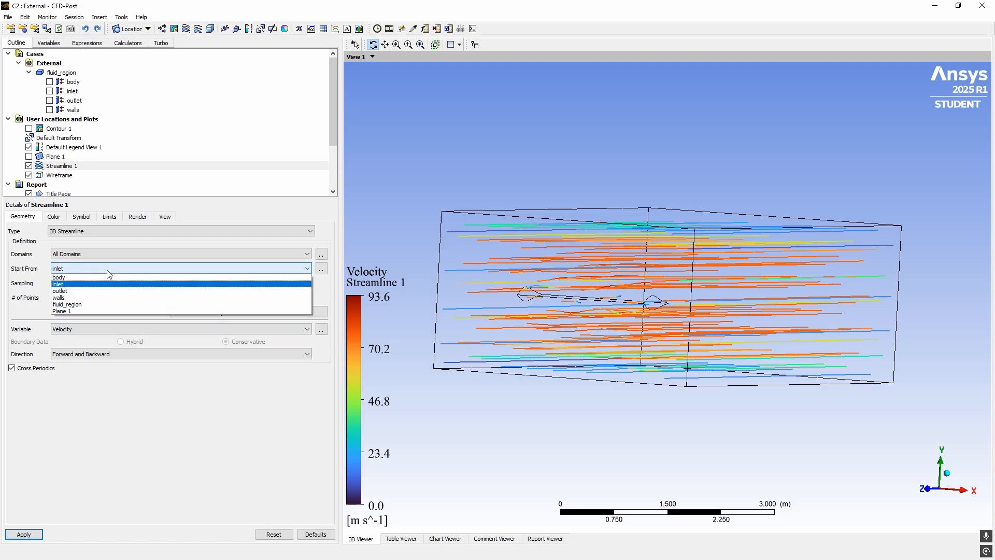
{"action": "left_click", "coordinate": [63, 311]}
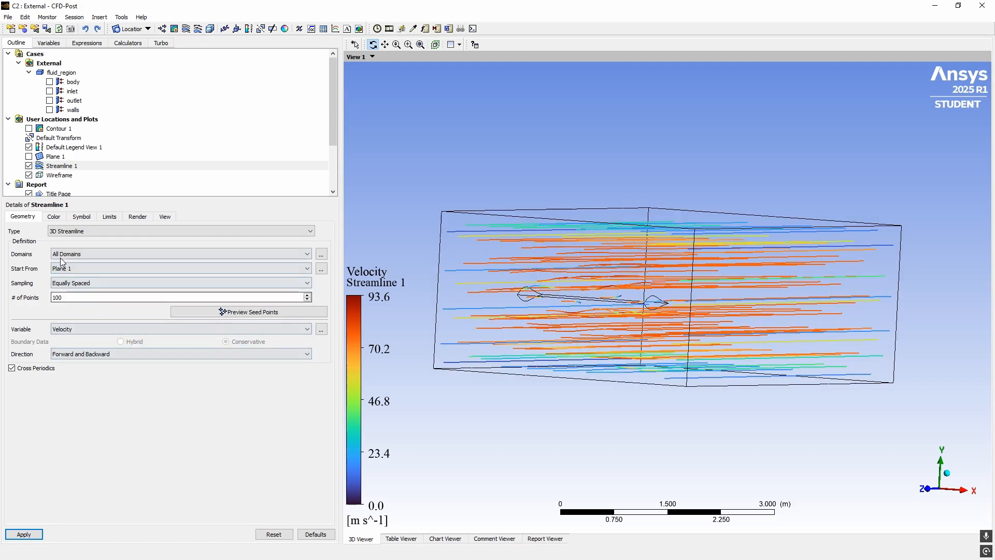
{"action": "left_click", "coordinate": [68, 299]}
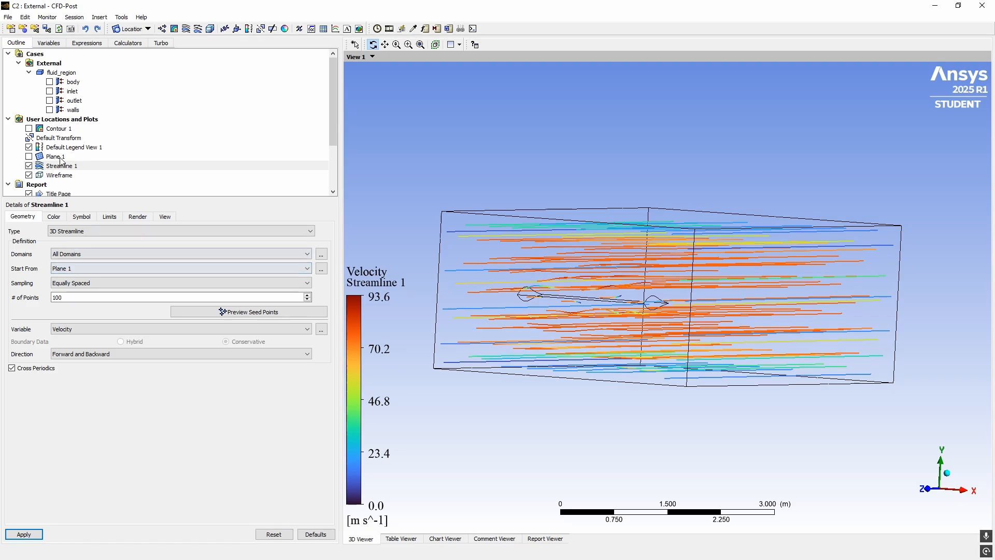
{"action": "left_click", "coordinate": [243, 312]}
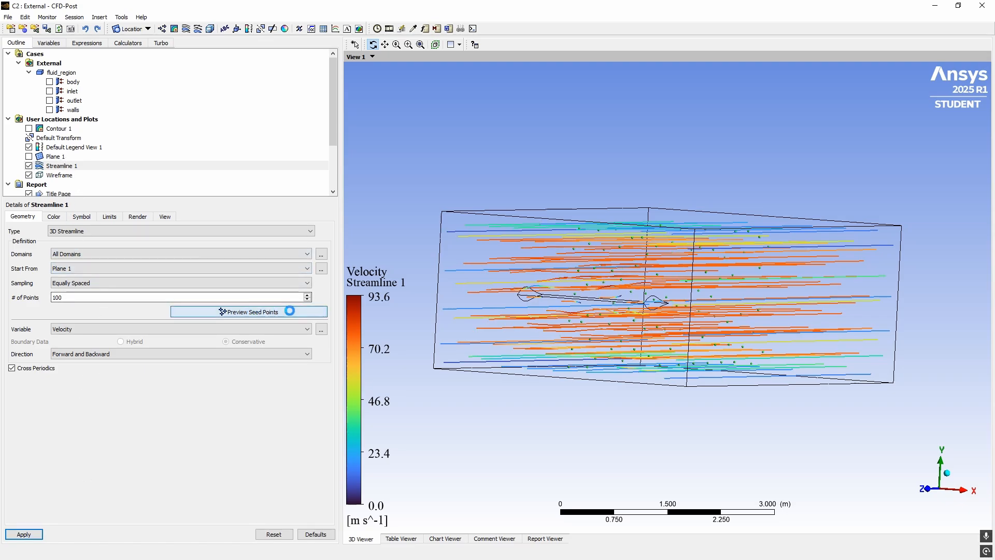
{"action": "mouse_move", "coordinate": [477, 329]}
{"action": "left_mouse_down"}
{"action": "mouse_move", "coordinate": [445, 328]}
{"action": "mouse_move", "coordinate": [486, 316]}
{"action": "mouse_move", "coordinate": [511, 337]}
{"action": "mouse_move", "coordinate": [462, 326]}
{"action": "left_mouse_up"}
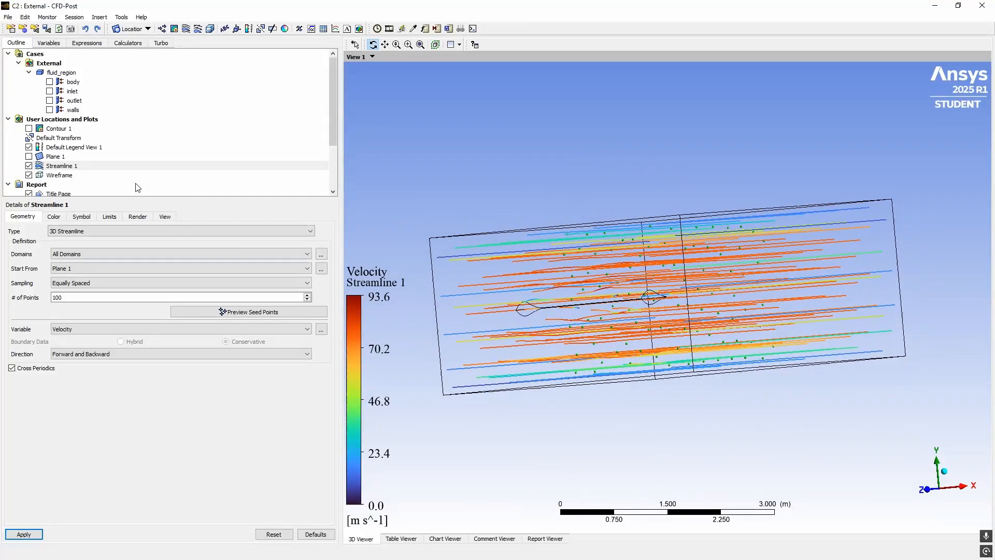
{"action": "left_click", "coordinate": [23, 534]}
{"action": "left_click_drag", "start_coordinate": [418, 381], "coordinate": [527, 352]}
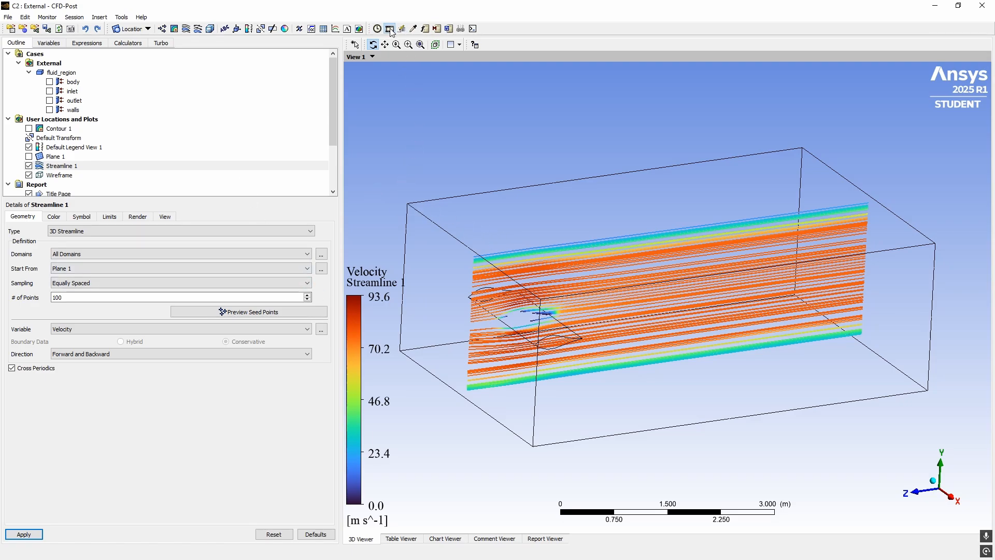
{"action": "left_click_drag", "start_coordinate": [238, 145], "coordinate": [163, 92]}
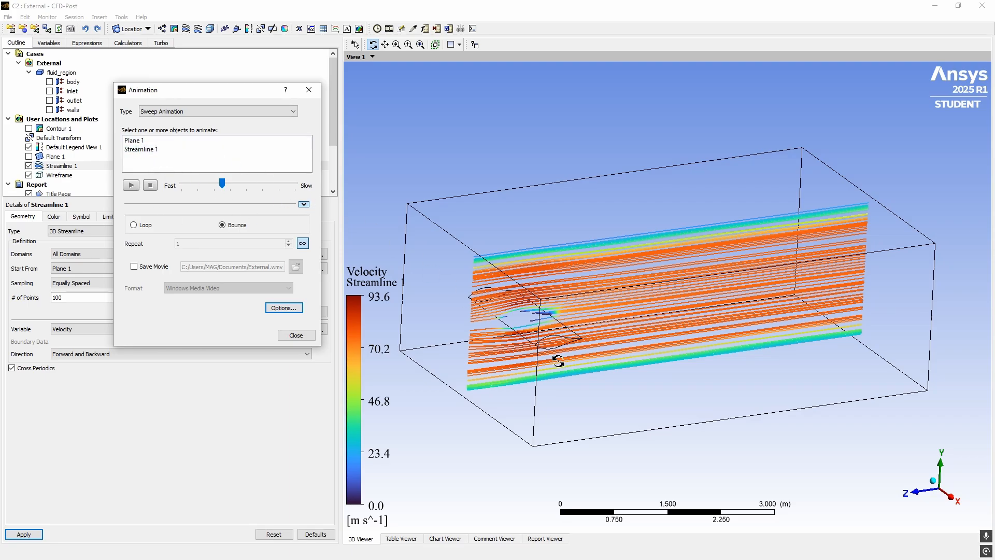
Orbit the streamline view, select Streamline 1 for animation, and reset to isometric
{"action": "left_click_drag", "start_coordinate": [479, 295], "coordinate": [632, 341]}
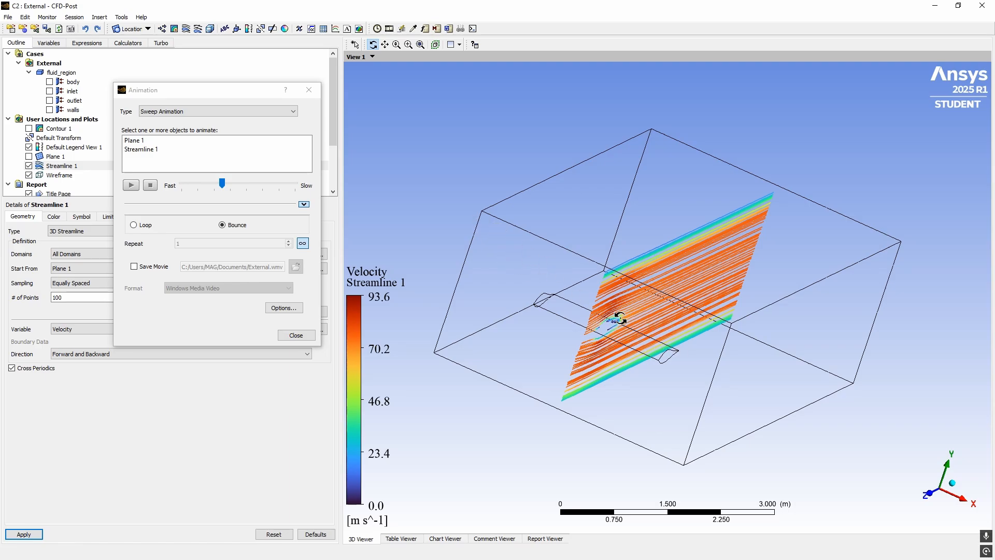
{"action": "left_click_drag", "start_coordinate": [621, 318], "coordinate": [574, 366]}
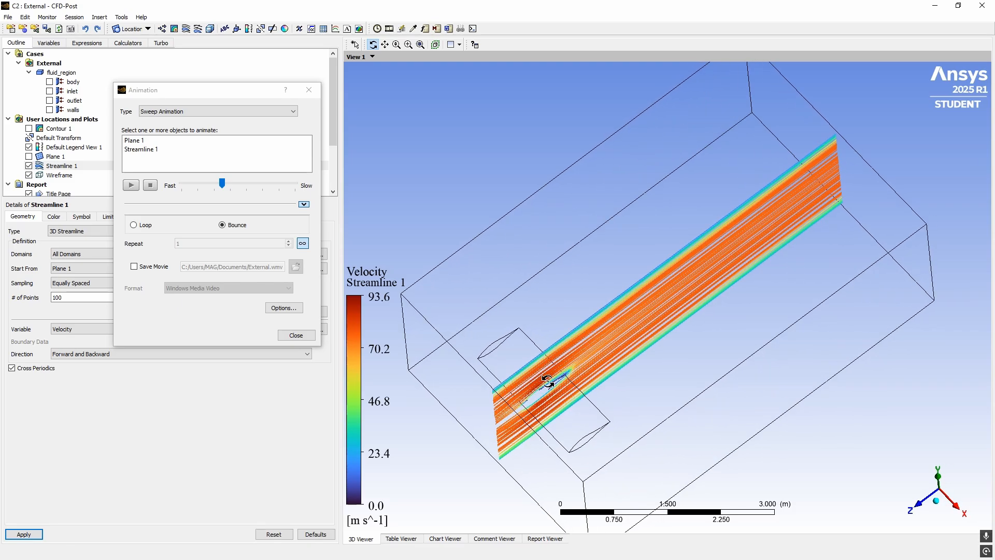
{"action": "left_click", "coordinate": [159, 154]}
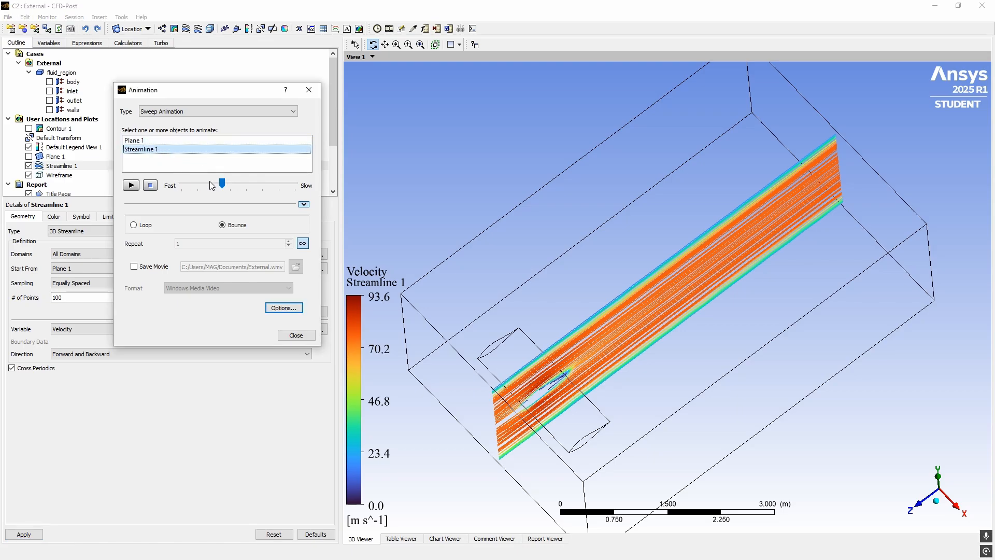
{"action": "left_click_drag", "start_coordinate": [450, 237], "coordinate": [520, 240]}
{"action": "left_click", "coordinate": [936, 486]}
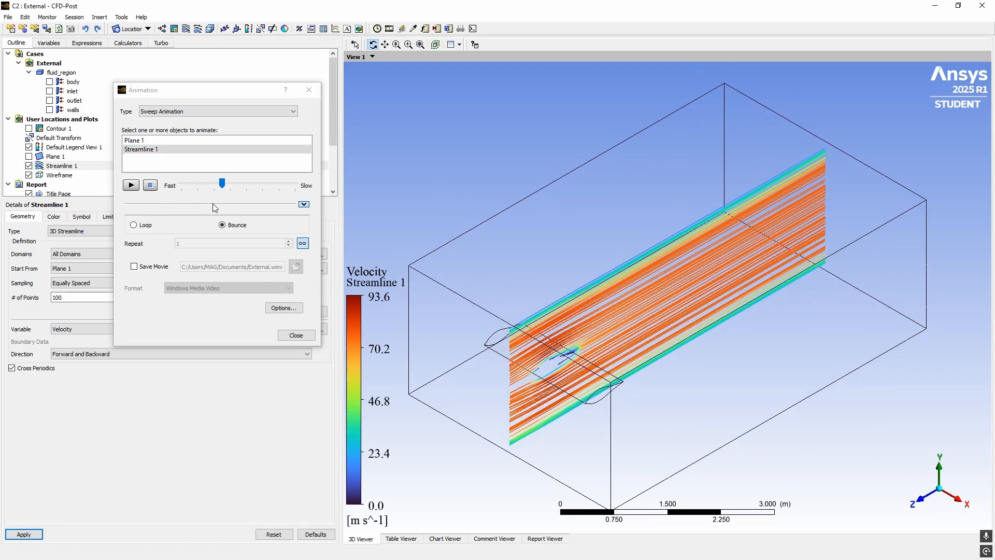
Play Streamline 1's sweep animation twice, then stop it
{"action": "left_click", "coordinate": [131, 186]}
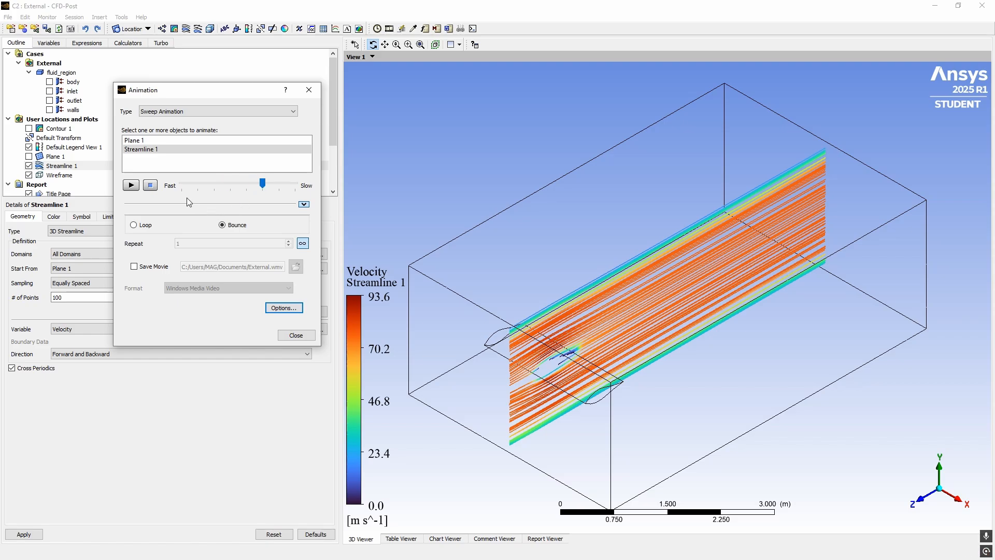
{"action": "left_click", "coordinate": [131, 186]}
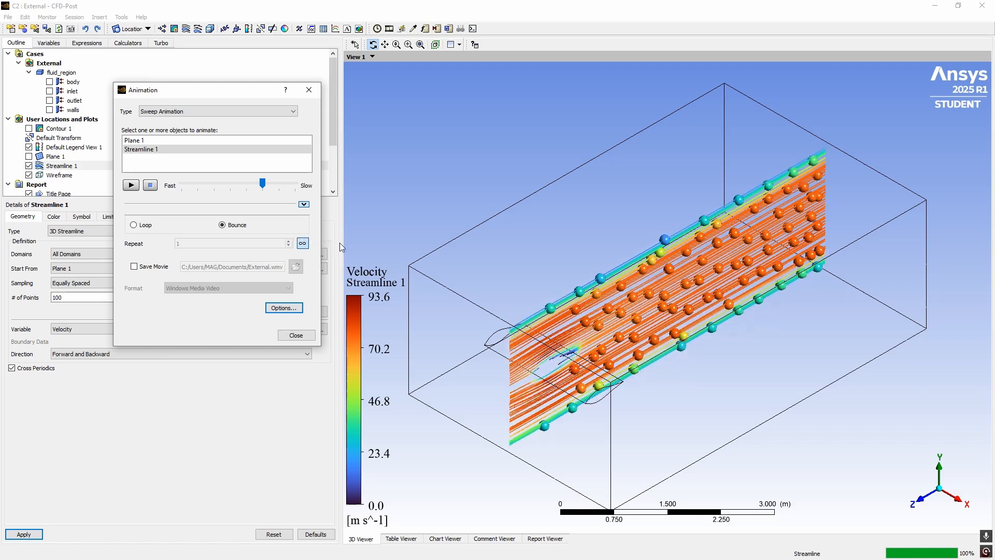
{"action": "left_click", "coordinate": [150, 186]}
Close the animation settings and regenerate Streamline 1 with 50 seed points
{"action": "left_click", "coordinate": [309, 90]}
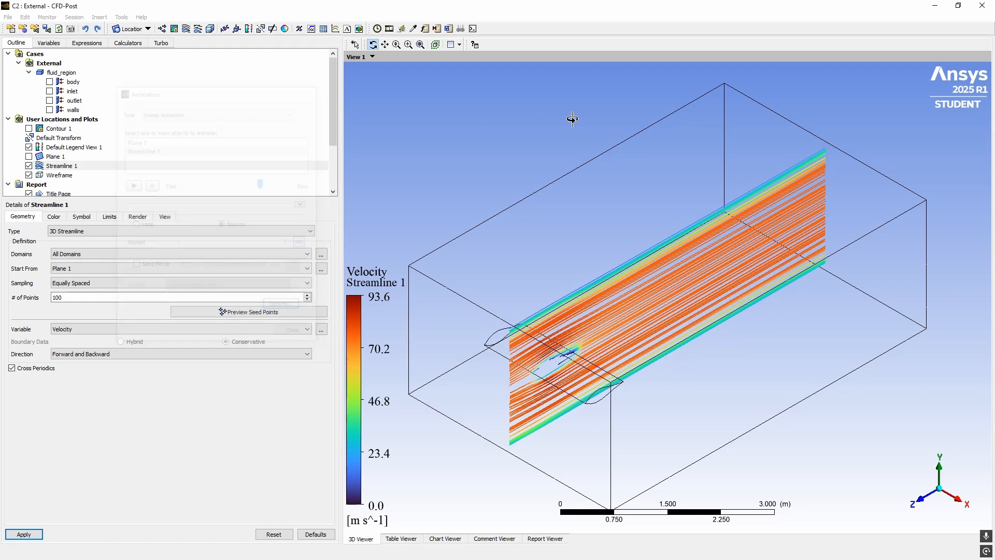
{"action": "left_click", "coordinate": [82, 167]}
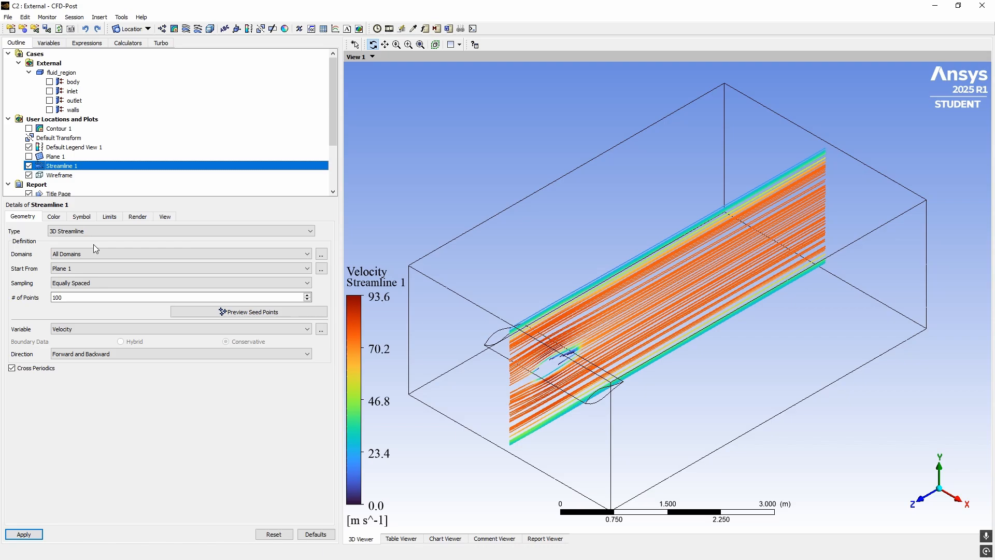
{"action": "double_click", "coordinate": [84, 296]}
{"action": "type", "text": "50"}
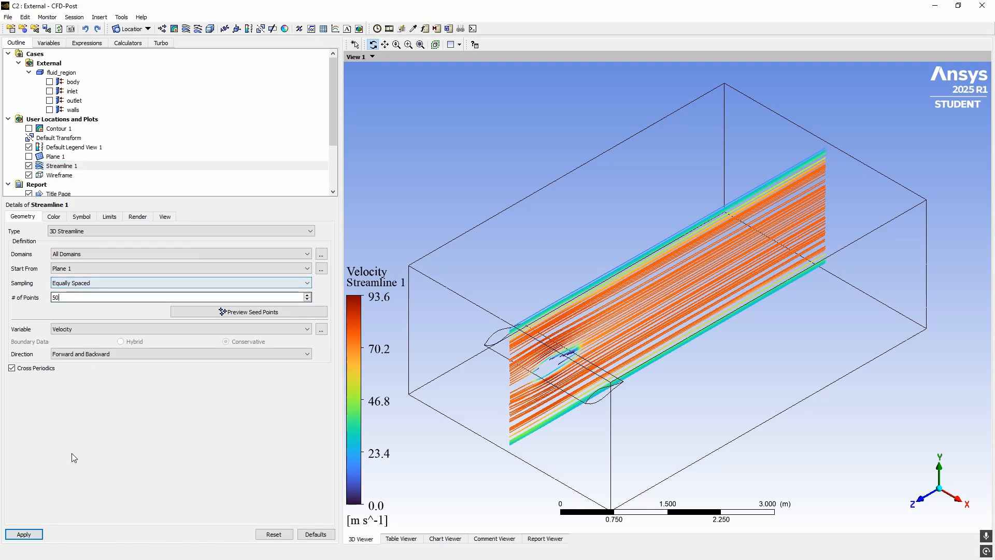
{"action": "left_click", "coordinate": [23, 534]}
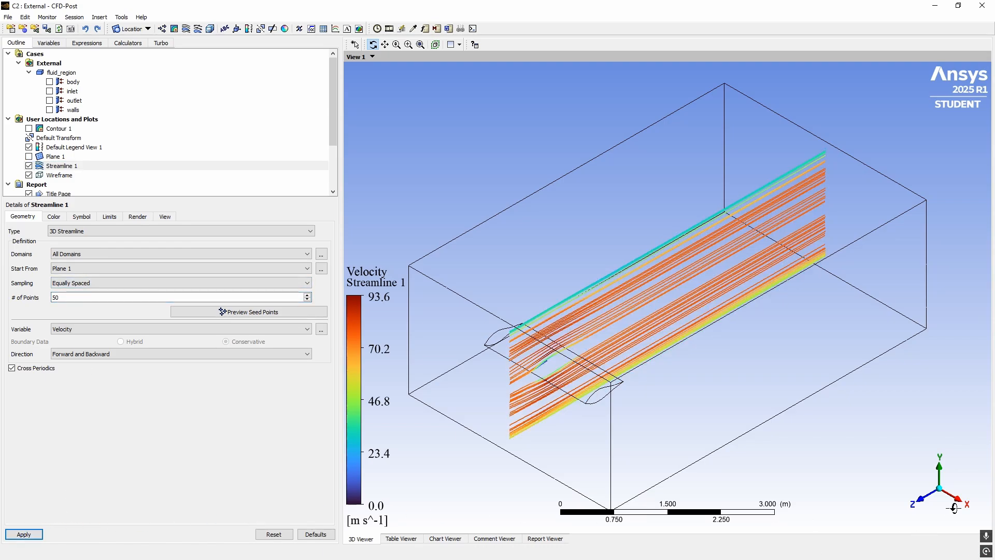
View the airfoil side-on along X, panned right, and reopen the animation settings
{"action": "key", "text": "x"}
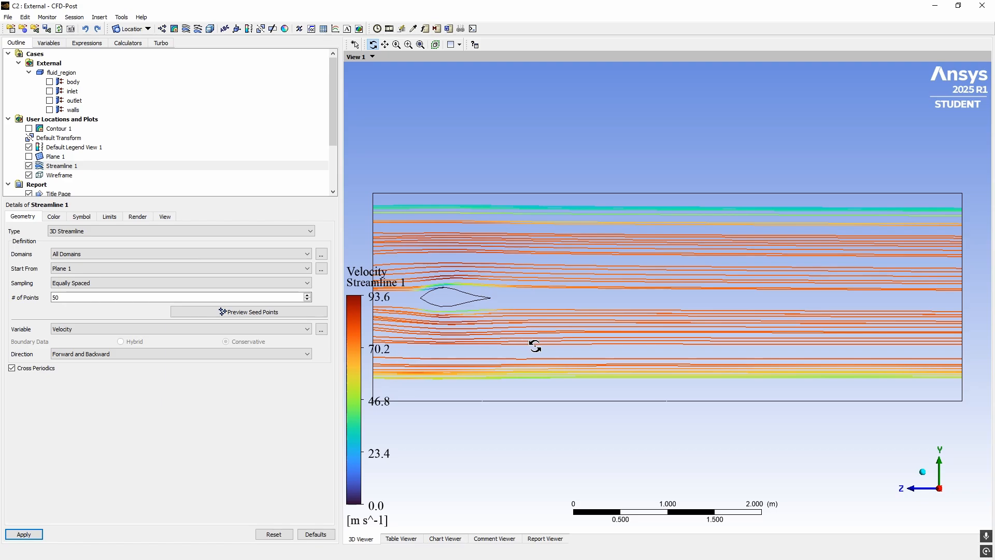
{"action": "middle_click_drag", "start_coordinate": [502, 329], "coordinate": [569, 335], "text": "ctrl"}
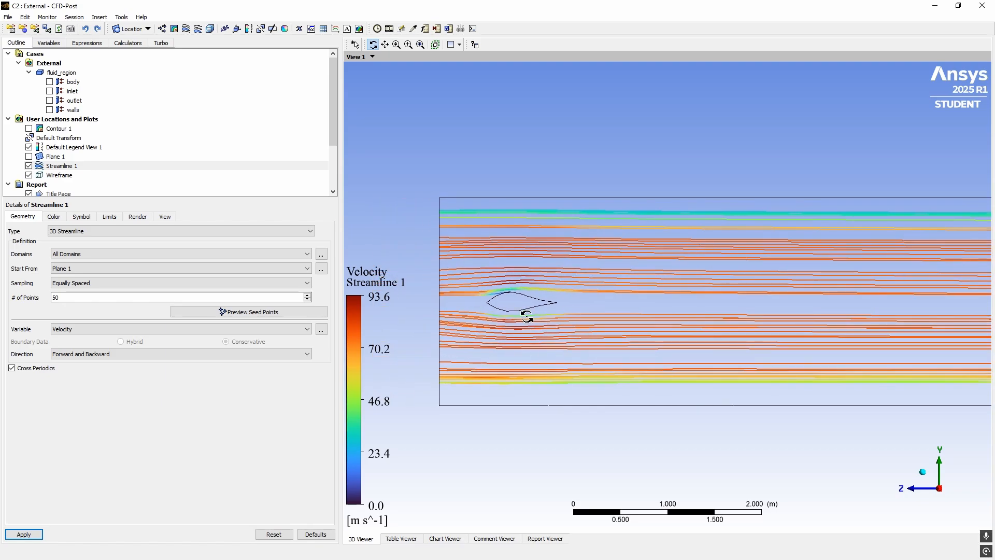
{"action": "left_click", "coordinate": [187, 29]}
{"action": "left_click", "coordinate": [267, 73]}
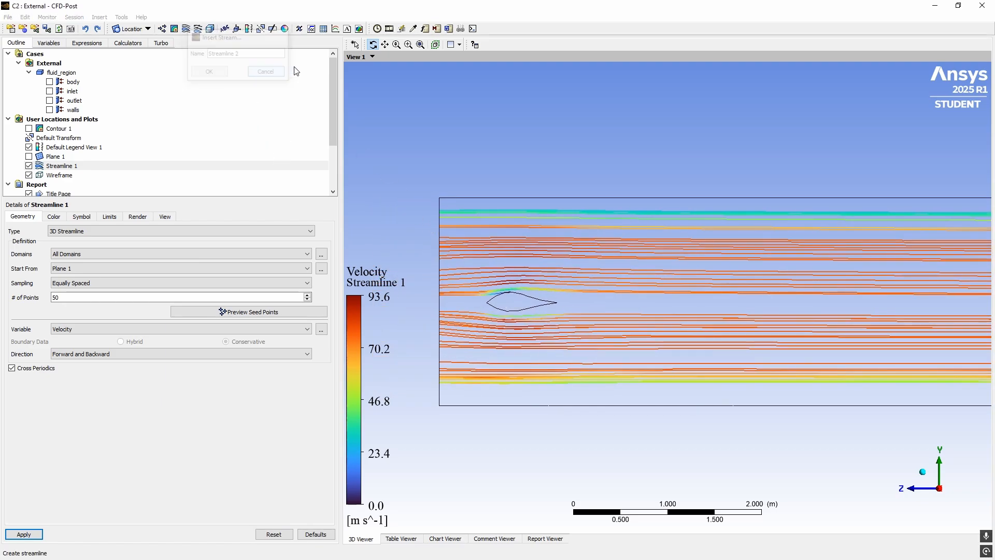
{"action": "scroll", "coordinate": [103, 173], "scroll_direction": "down", "scroll_amount": 2}
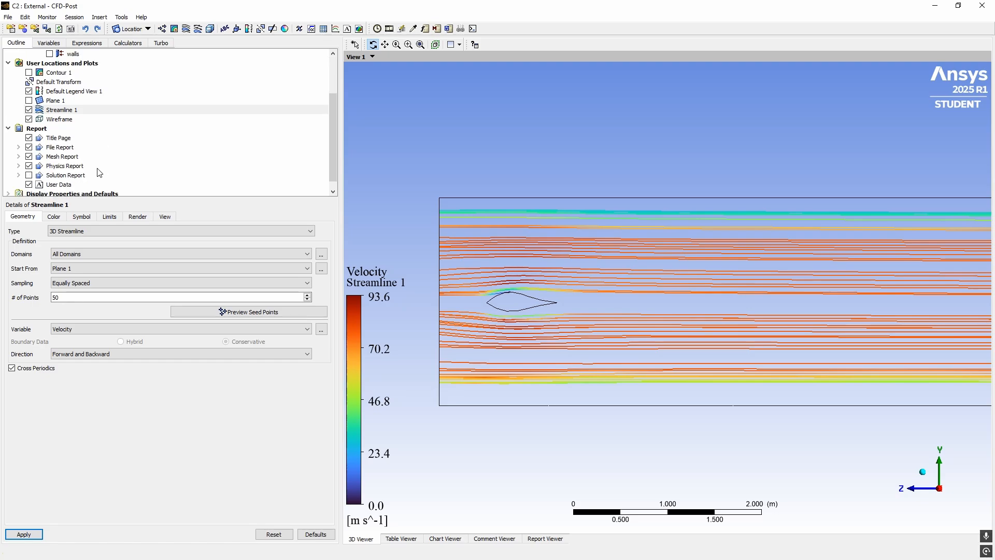
{"action": "scroll", "coordinate": [109, 171], "scroll_direction": "up", "scroll_amount": 2}
{"action": "left_click", "coordinate": [389, 29]}
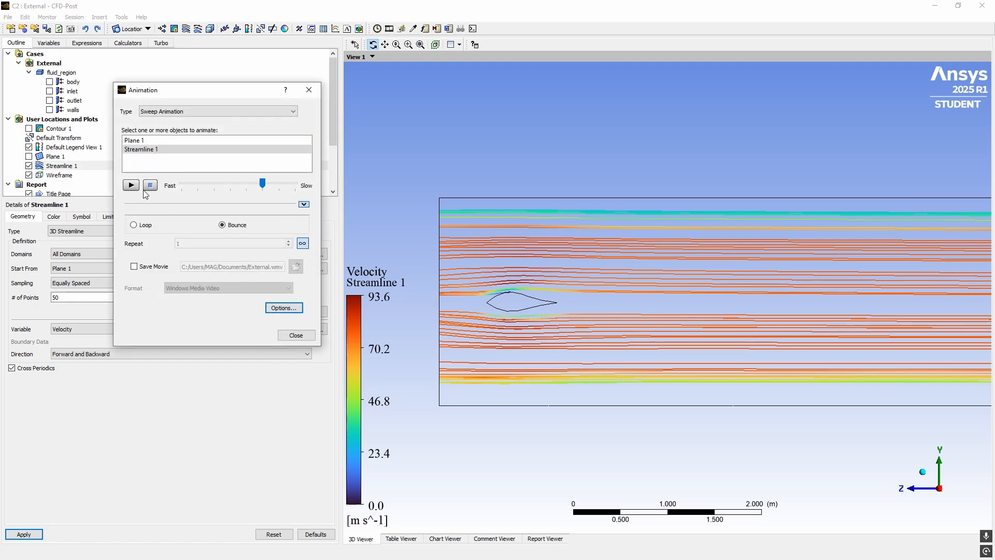
Play the sweep, move the speed slider toward Slow, and replay it at the slower speed
{"action": "left_click", "coordinate": [132, 185]}
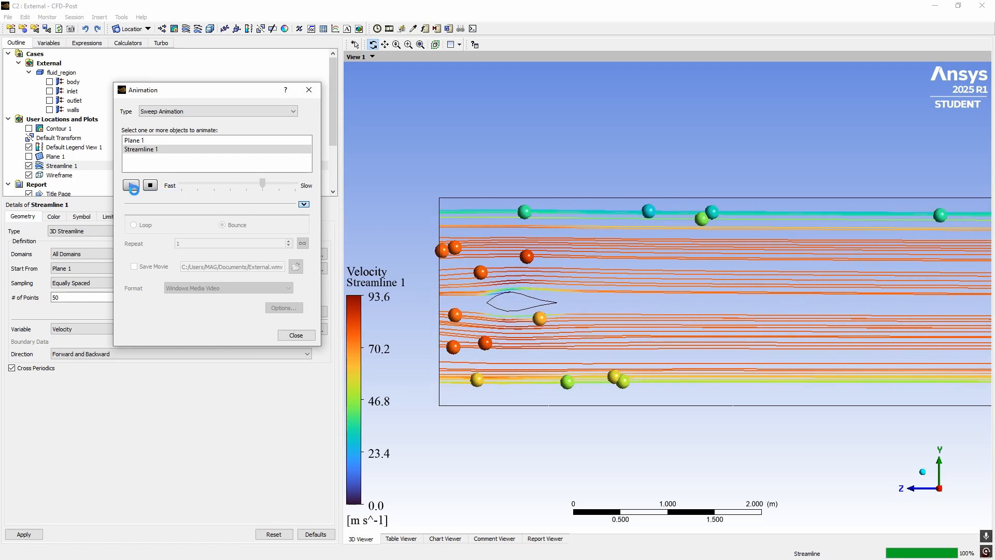
{"action": "left_click", "coordinate": [150, 185]}
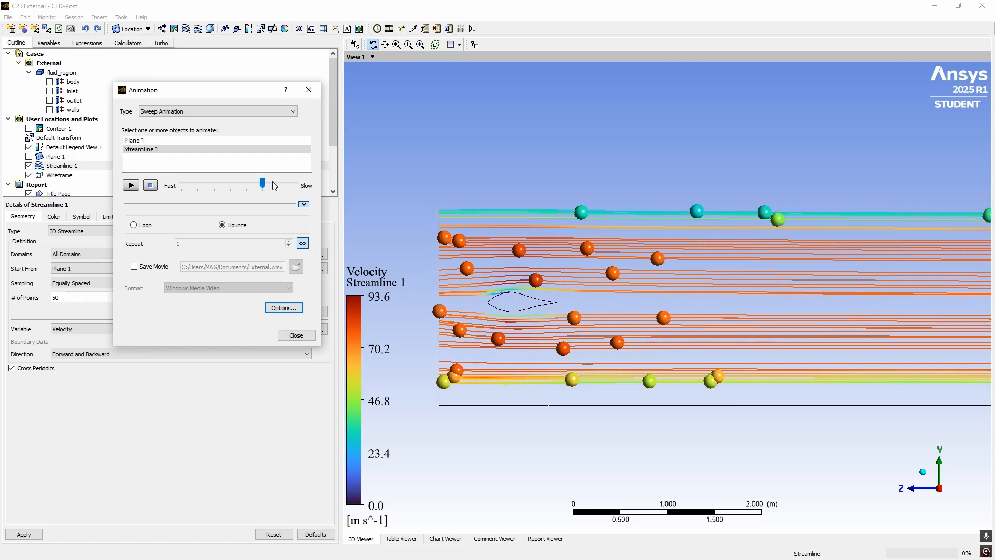
{"action": "left_click_drag", "start_coordinate": [263, 185], "coordinate": [277, 185]}
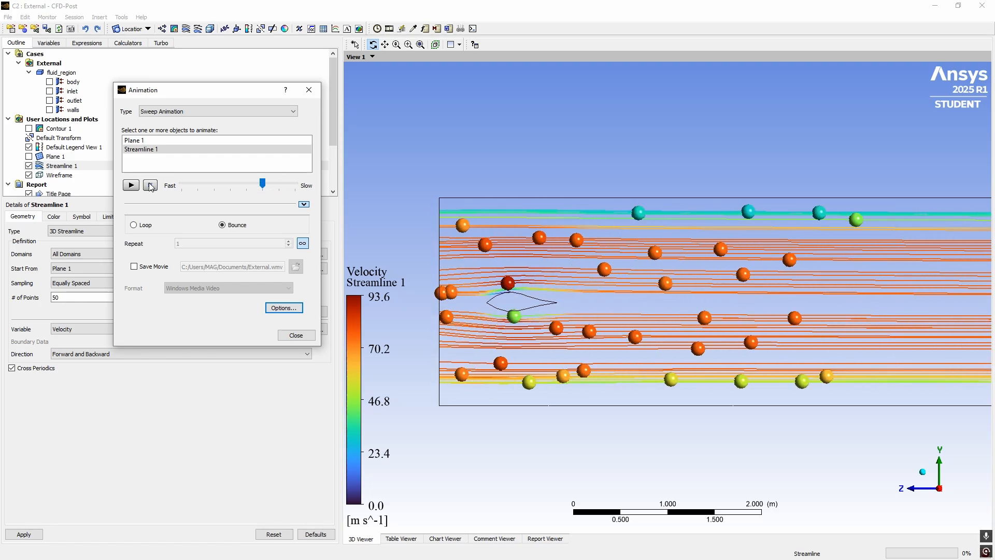
{"action": "left_click", "coordinate": [150, 185]}
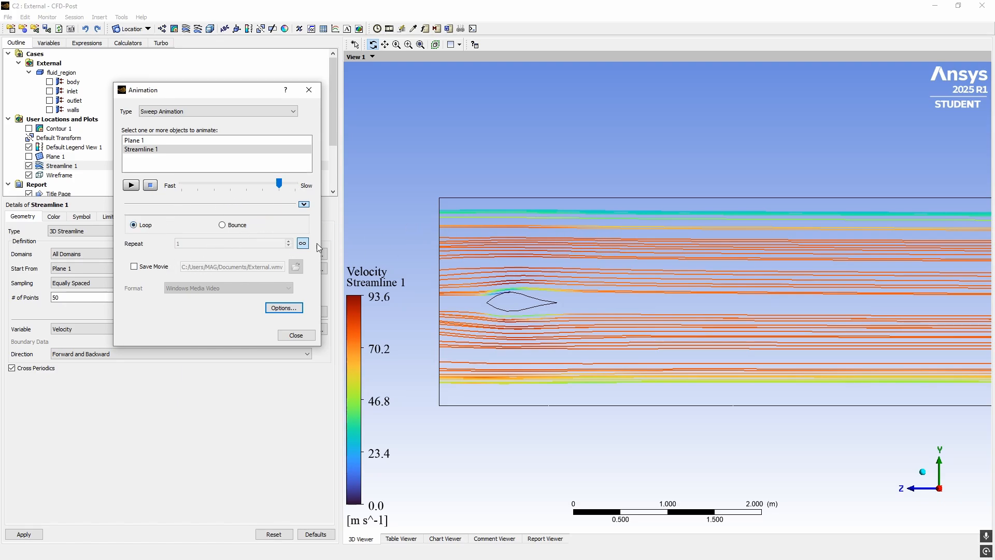
{"action": "left_click", "coordinate": [138, 187]}
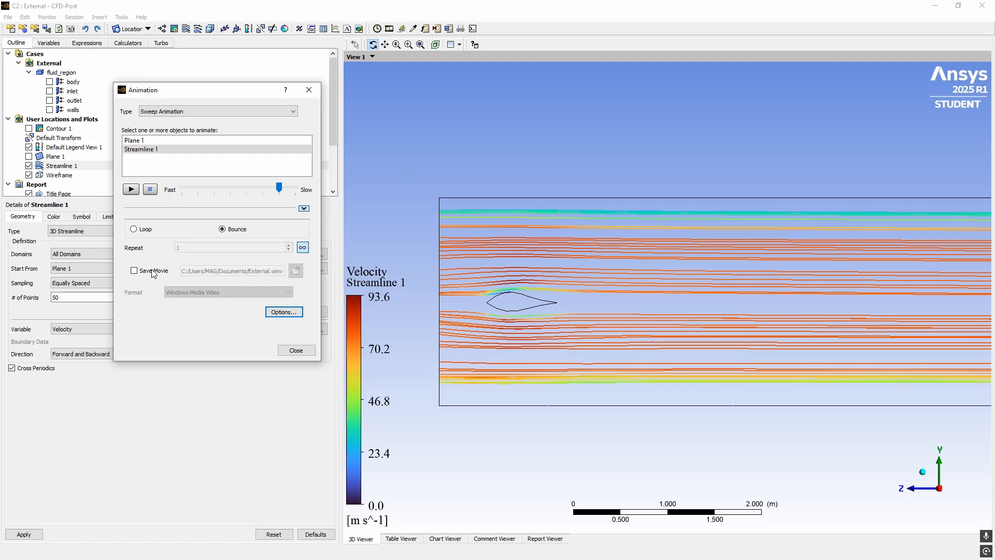
Enable Save Movie with Windows Media Video format and close the animation settings
{"action": "left_click", "coordinate": [136, 270]}
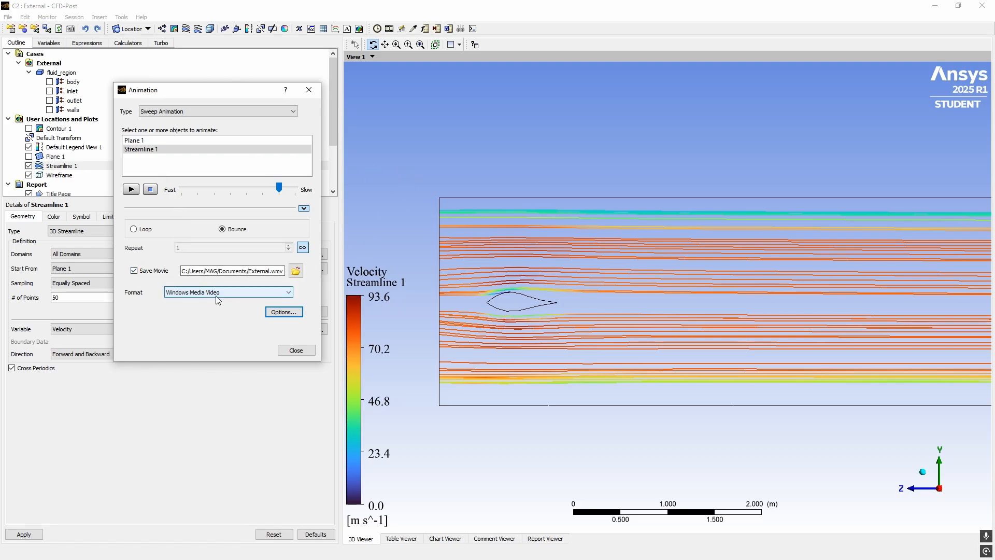
{"action": "left_click", "coordinate": [244, 292]}
{"action": "left_click", "coordinate": [248, 298]}
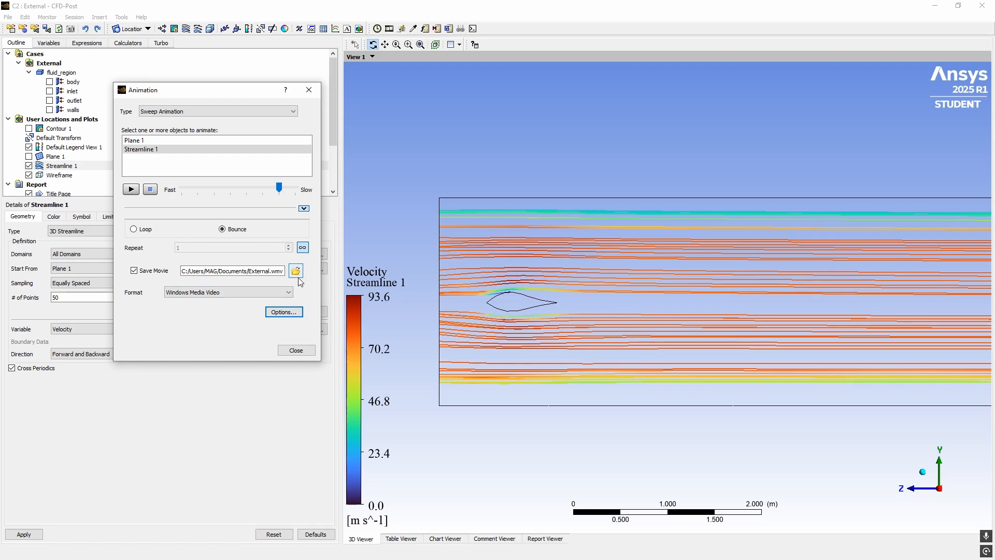
{"action": "left_click", "coordinate": [297, 351]}
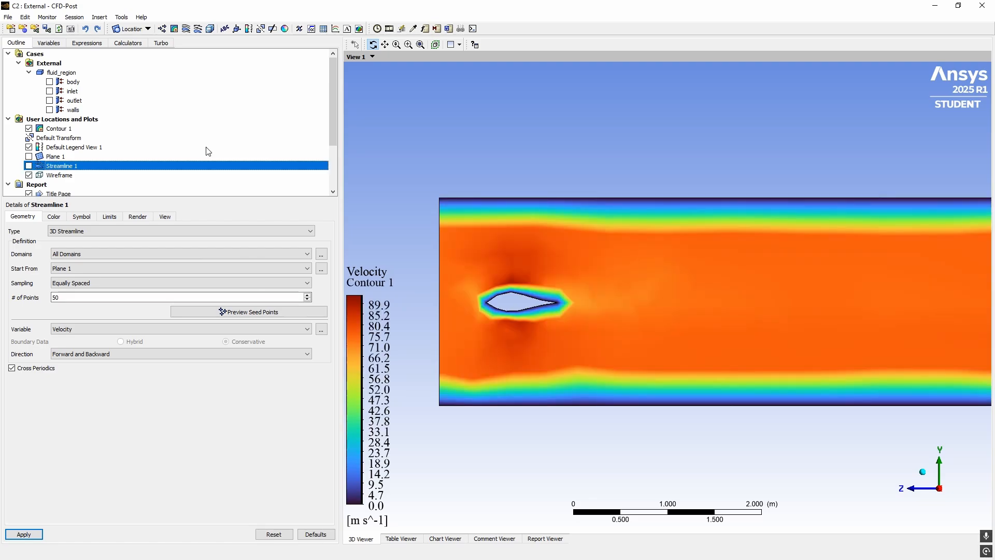
Probe pressure above, below and downstream of the airfoil in the velocity contour
{"action": "left_click", "coordinate": [413, 30]}
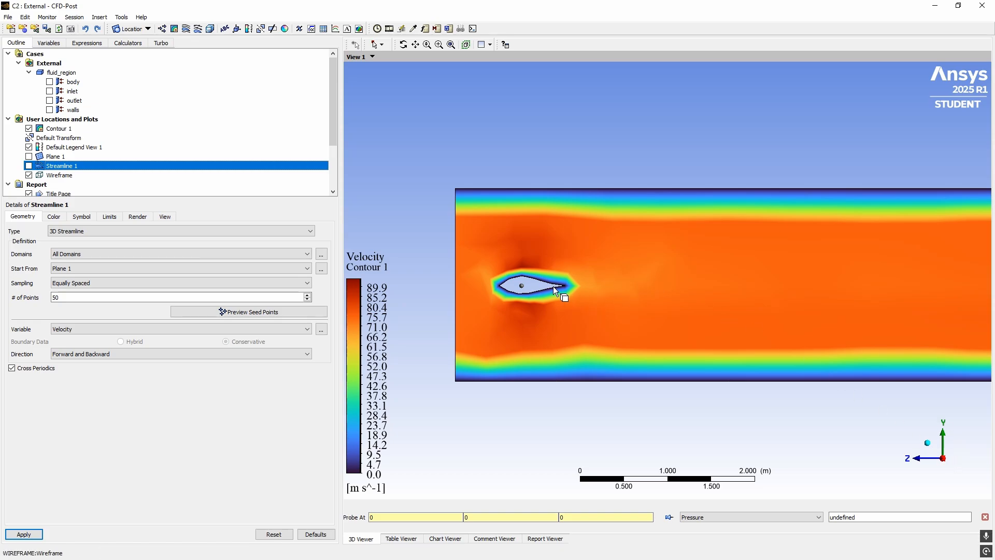
{"action": "left_click", "coordinate": [533, 305]}
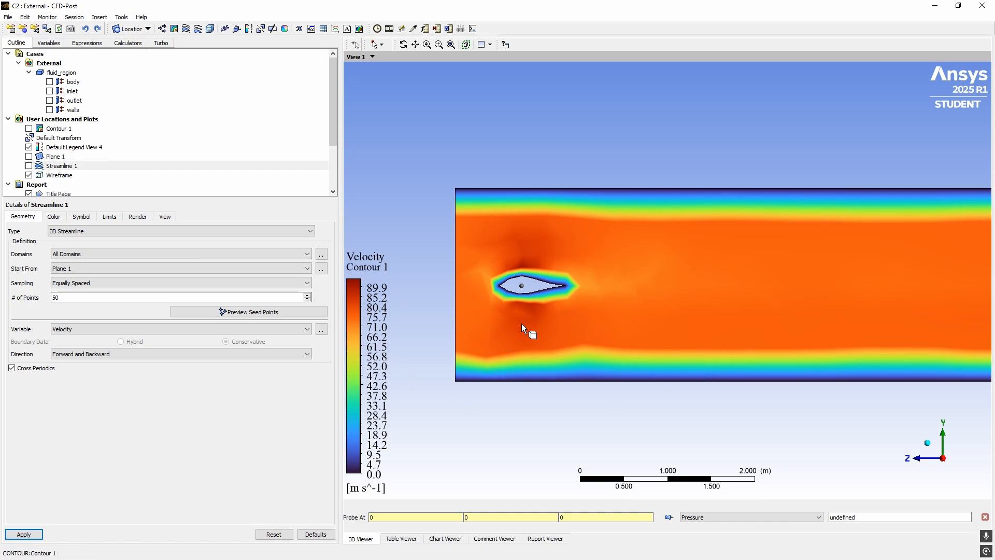
{"action": "left_click", "coordinate": [526, 266]}
{"action": "left_click", "coordinate": [530, 327]}
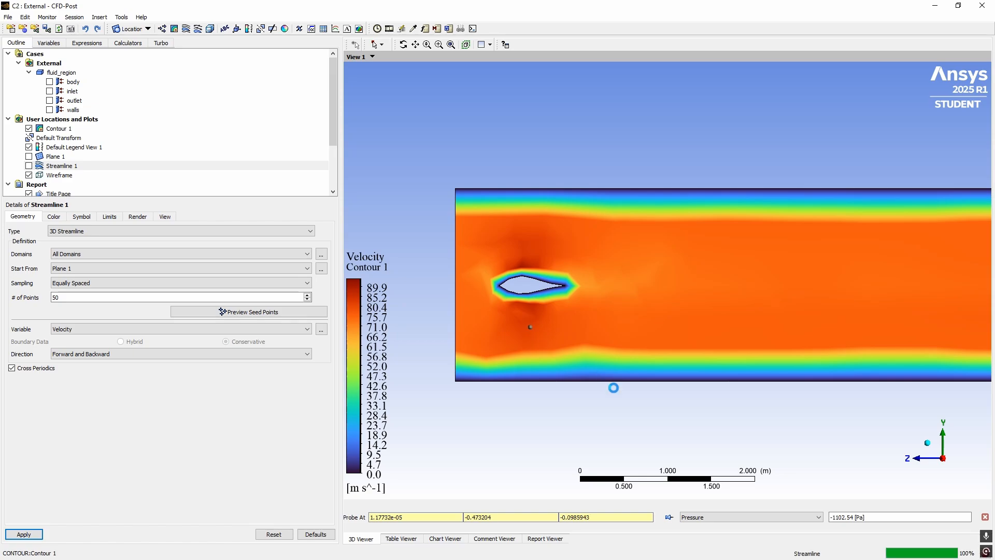
{"action": "left_click", "coordinate": [737, 330]}
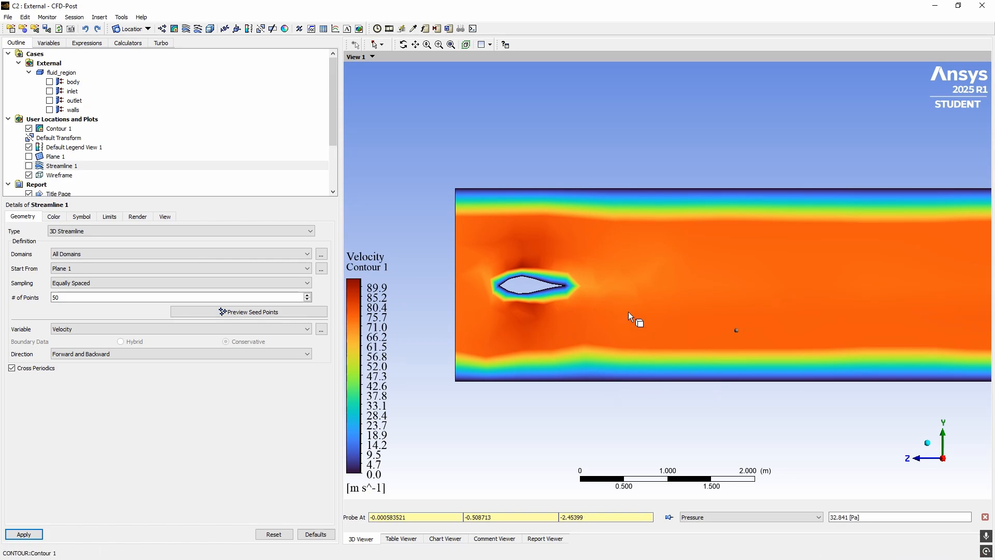
{"action": "left_click", "coordinate": [666, 261]}
{"action": "left_click", "coordinate": [915, 354]}
Probe pressure below the airfoil, then open system D (Internal) Results in CFD-Post
{"action": "left_click", "coordinate": [553, 300]}
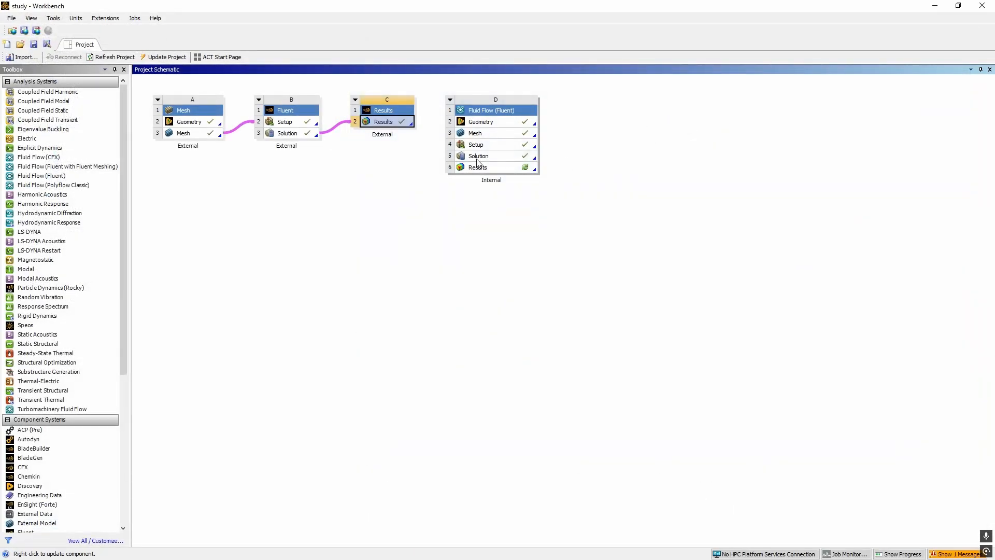
{"action": "double_click", "coordinate": [477, 167]}
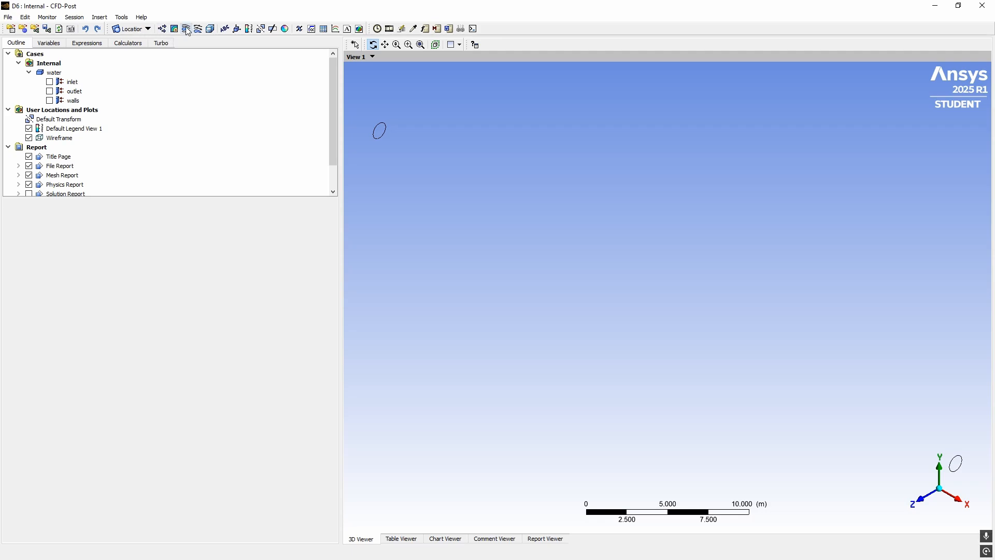
Create Plane 1 using the XY Plane method through the pipe and align the view to Z
{"action": "left_click", "coordinate": [132, 28]}
{"action": "left_click", "coordinate": [140, 74]}
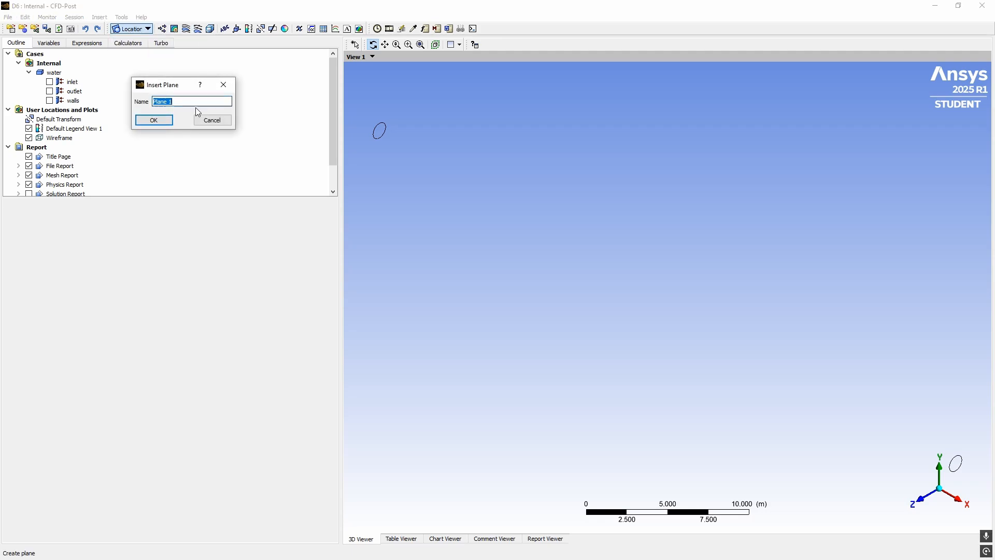
{"action": "left_click", "coordinate": [156, 120]}
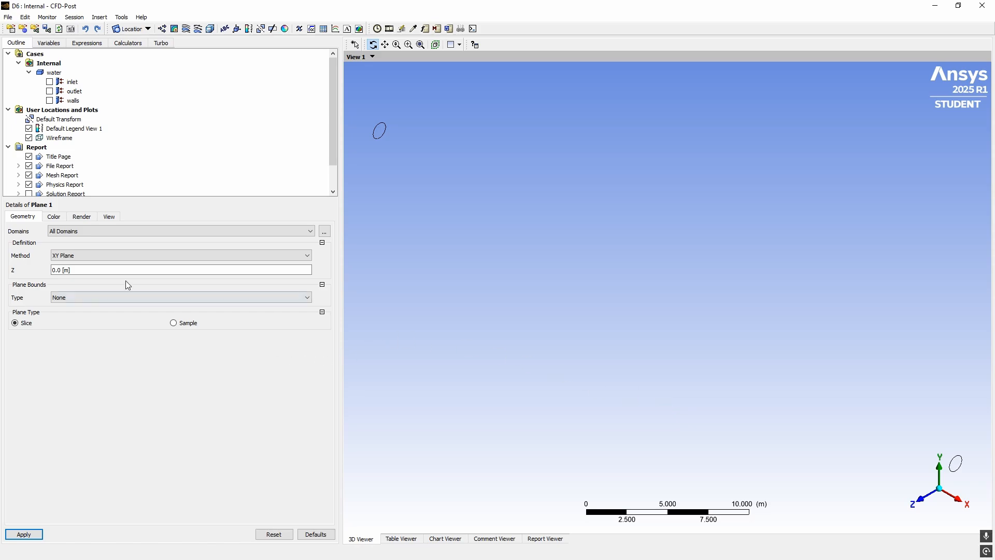
{"action": "left_click", "coordinate": [70, 259]}
{"action": "left_click", "coordinate": [70, 283]}
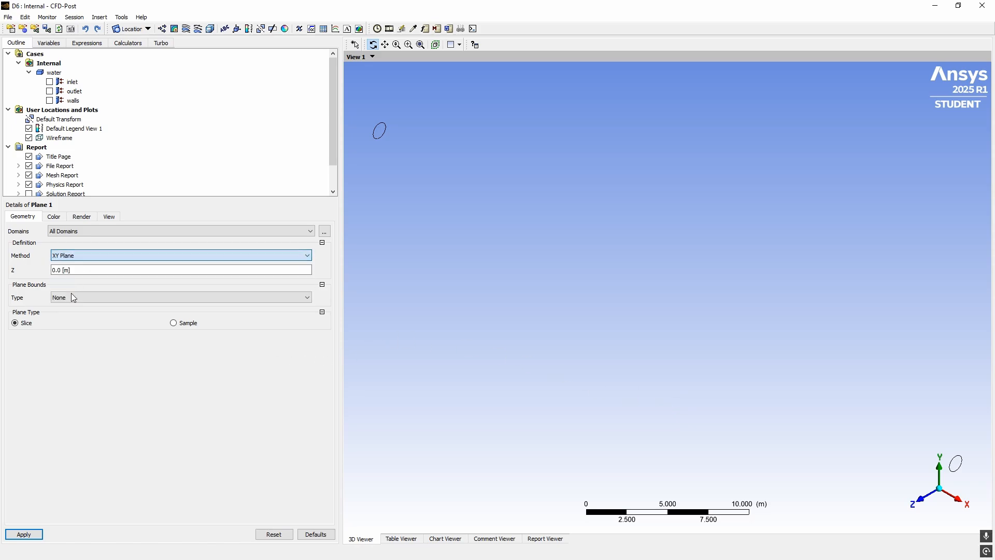
{"action": "left_click", "coordinate": [31, 534]}
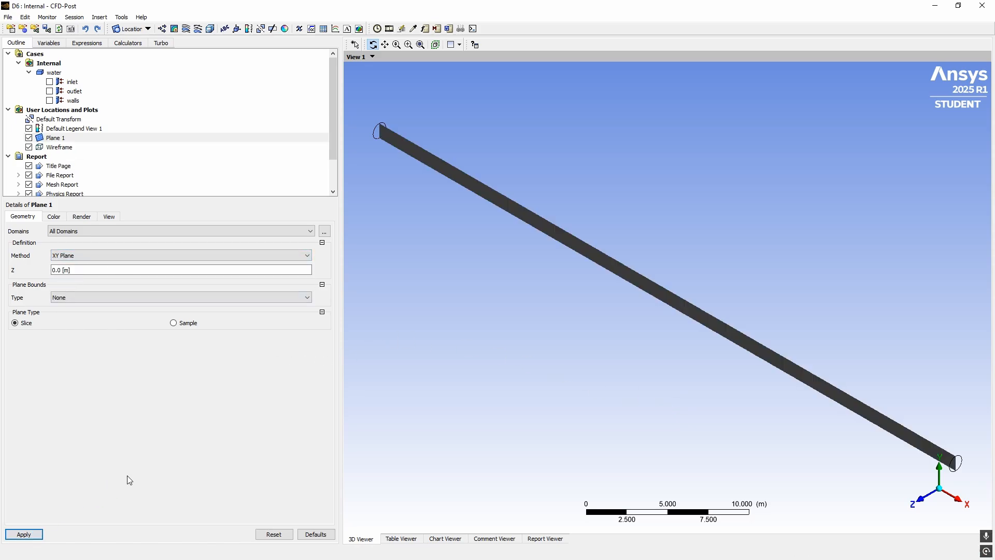
{"action": "left_click_drag", "start_coordinate": [920, 504], "coordinate": [627, 374]}
{"action": "left_click", "coordinate": [921, 497]}
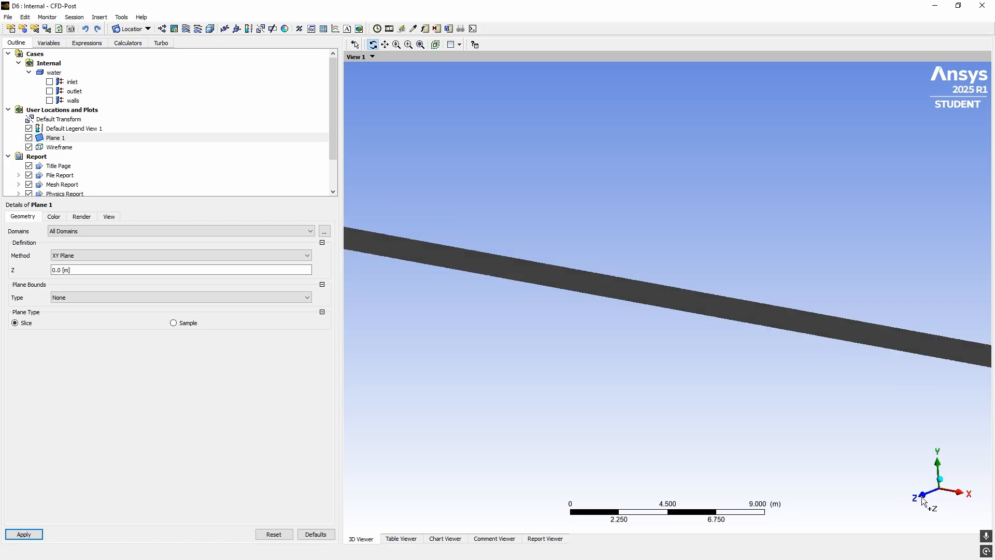
{"action": "left_click", "coordinate": [175, 29]}
Set Contour 1 to plot Temperature on Plane 1 with 200 contour levels
{"action": "left_click", "coordinate": [190, 73]}
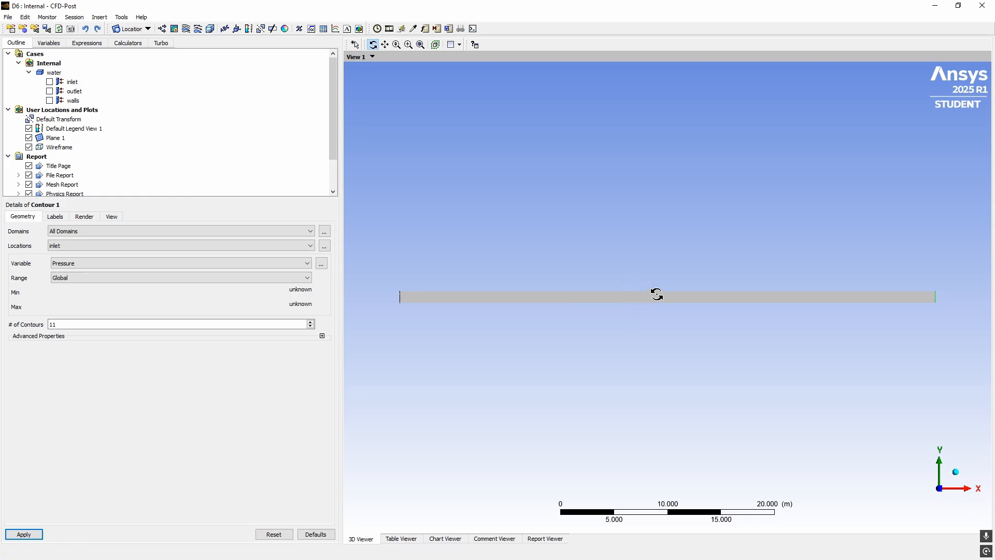
{"action": "left_click", "coordinate": [67, 263]}
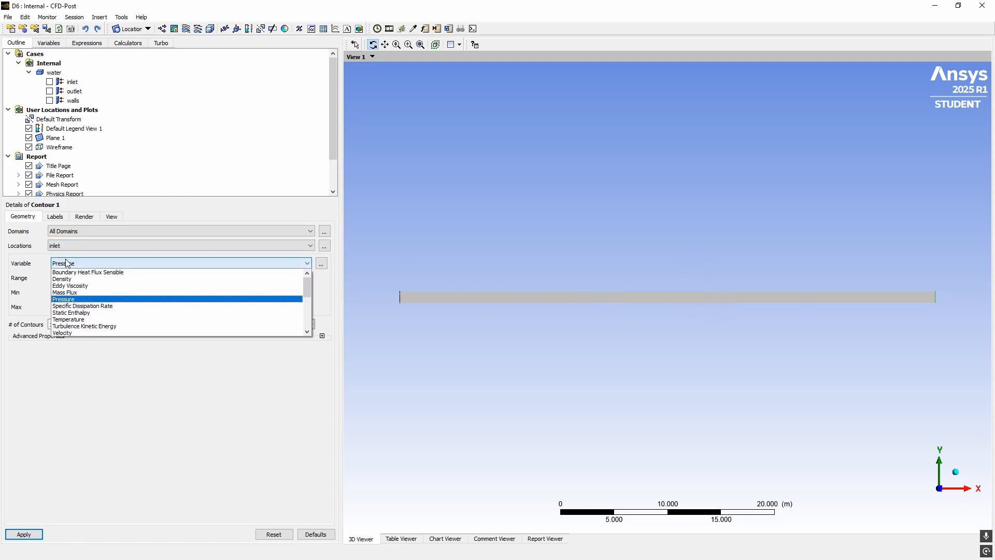
{"action": "left_click", "coordinate": [75, 319]}
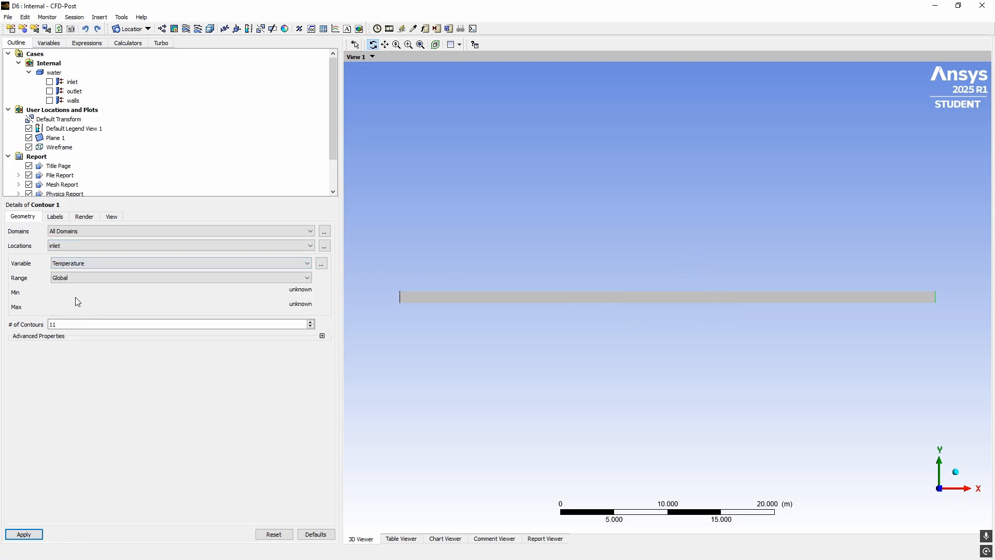
{"action": "left_click", "coordinate": [72, 245]}
{"action": "left_click", "coordinate": [68, 278]}
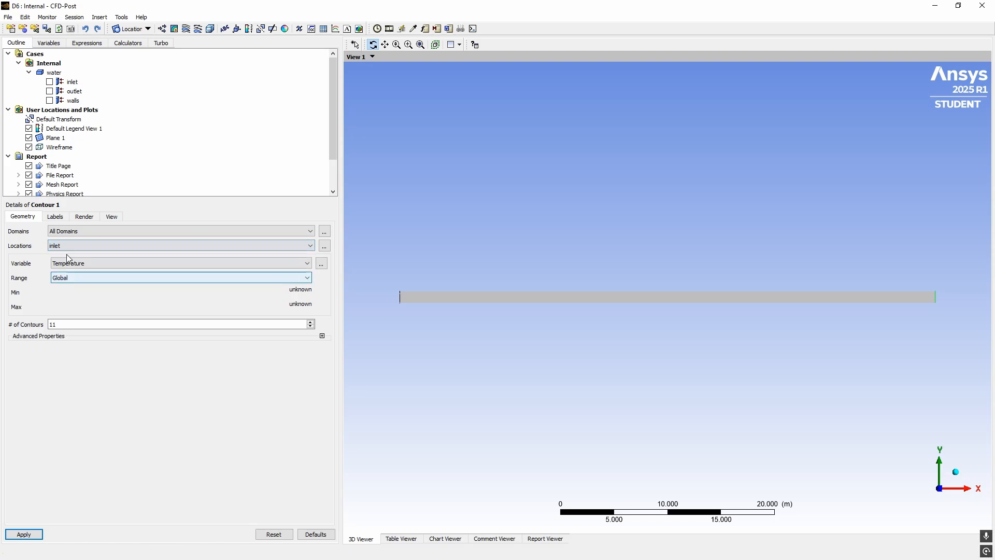
{"action": "left_click", "coordinate": [67, 245]}
{"action": "left_click", "coordinate": [61, 276]}
{"action": "double_click", "coordinate": [68, 325]}
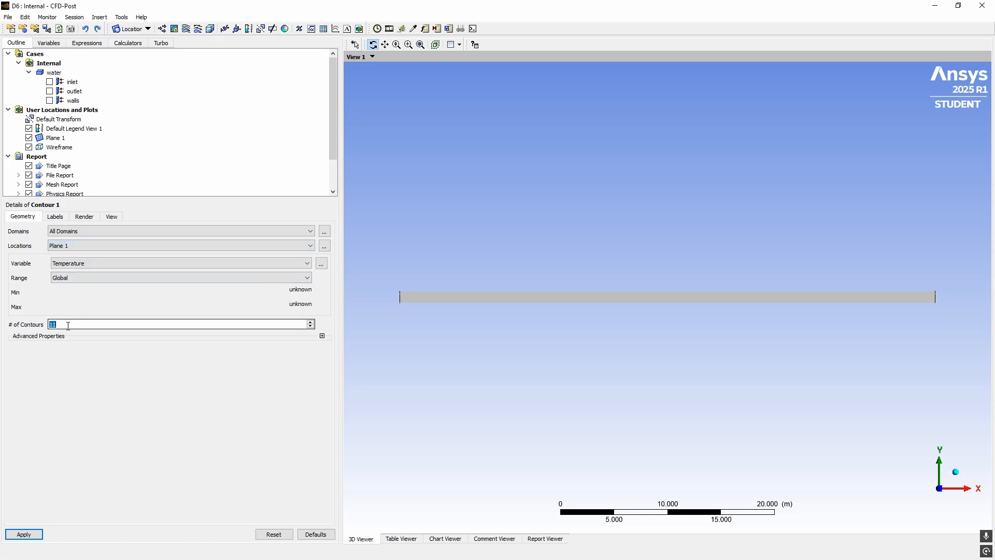
{"action": "type", "text": "200"}
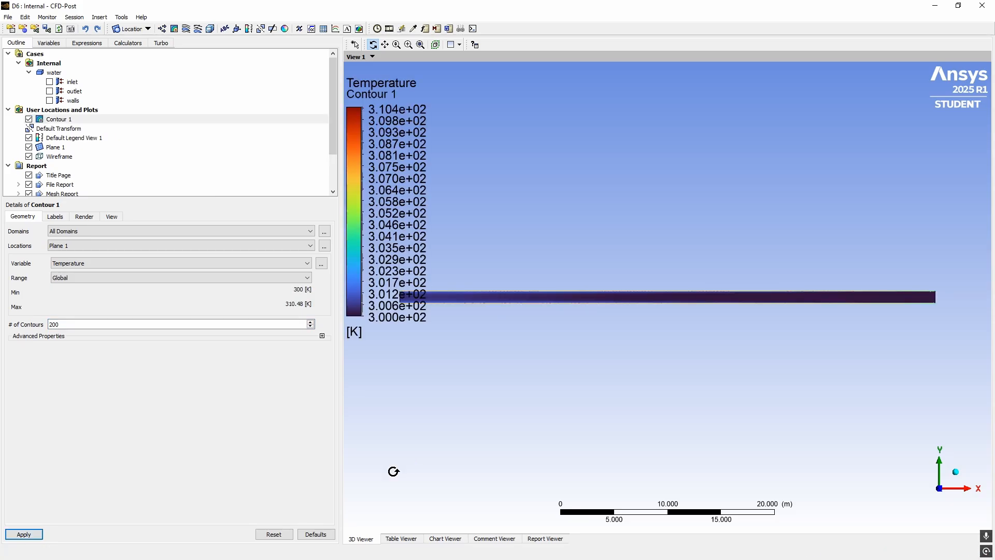
Pan and zoom onto the upper pipe wall to reveal the thin warm temperature layer
{"action": "middle_click_drag", "start_coordinate": [880, 342], "coordinate": [738, 335], "text": "ctrl"}
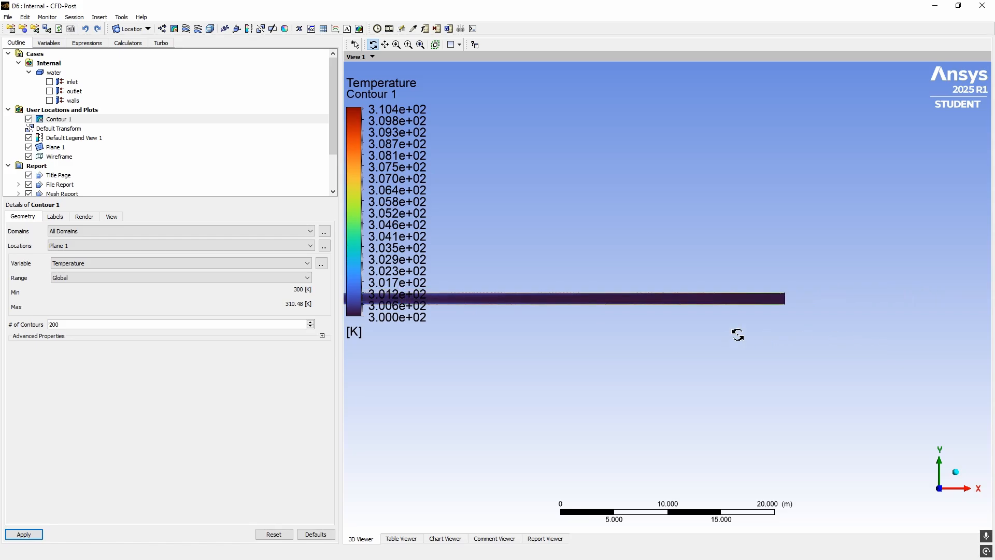
{"action": "scroll", "coordinate": [769, 309], "scroll_direction": "up", "scroll_amount": 2}
{"action": "scroll", "coordinate": [769, 309], "scroll_direction": "up", "scroll_amount": 5}
{"action": "middle_click_drag", "start_coordinate": [825, 319], "coordinate": [565, 329], "text": "ctrl"}
{"action": "scroll", "coordinate": [756, 316], "scroll_direction": "up", "scroll_amount": 1}
{"action": "left_click_drag", "start_coordinate": [756, 316], "coordinate": [725, 366]}
{"action": "key", "text": "ctrl+z"}
{"action": "key", "text": "ctrl+z"}
{"action": "key", "text": "ctrl+z"}
{"action": "scroll", "coordinate": [727, 293], "scroll_direction": "up", "scroll_amount": 6}
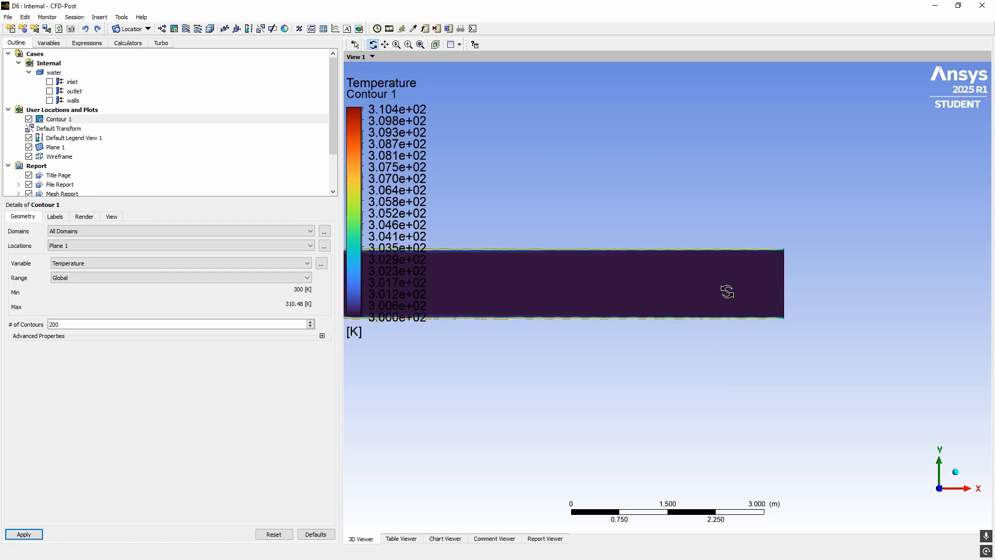
{"action": "scroll", "coordinate": [727, 292], "scroll_direction": "up", "scroll_amount": 8}
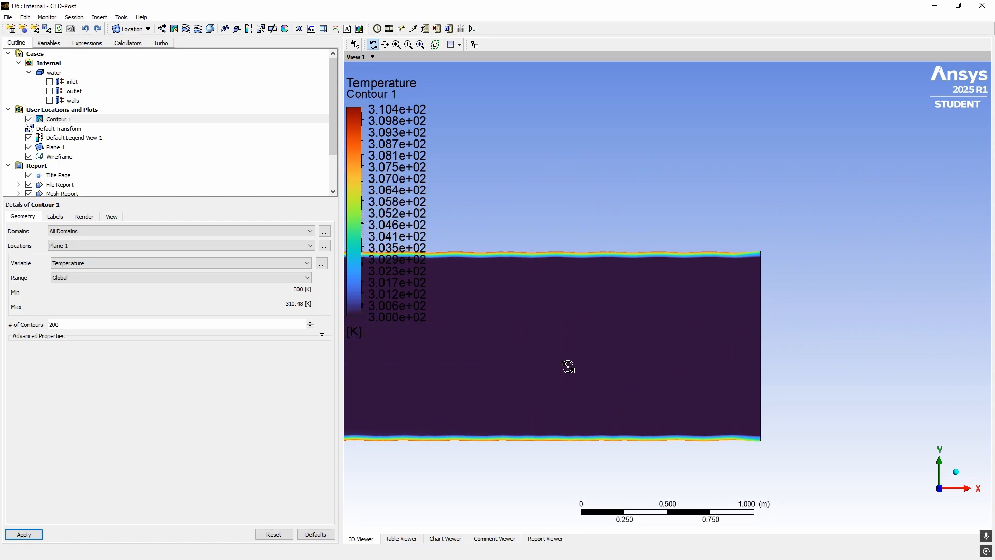
{"action": "scroll", "coordinate": [733, 296], "scroll_direction": "up", "scroll_amount": 10}
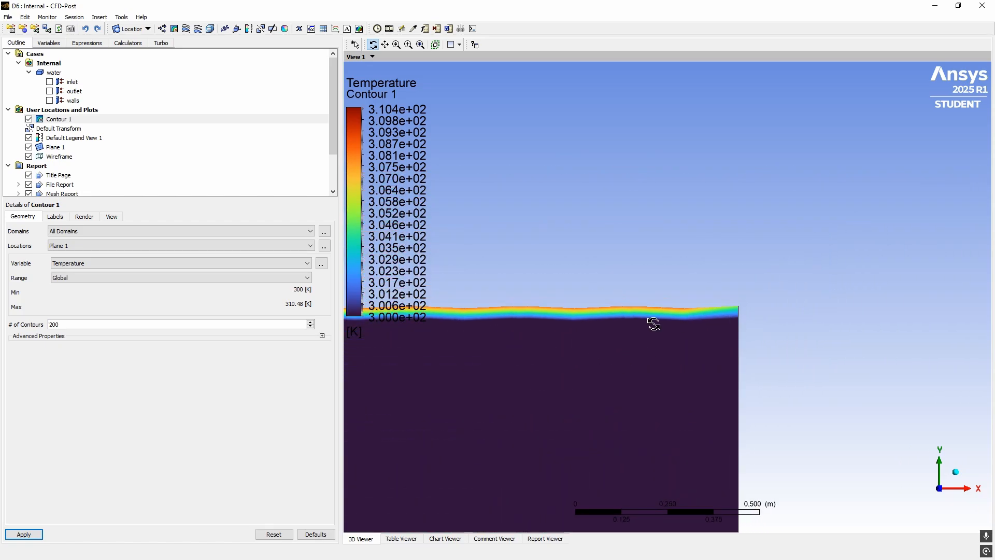
{"action": "scroll", "coordinate": [682, 336], "scroll_direction": "up", "scroll_amount": 8}
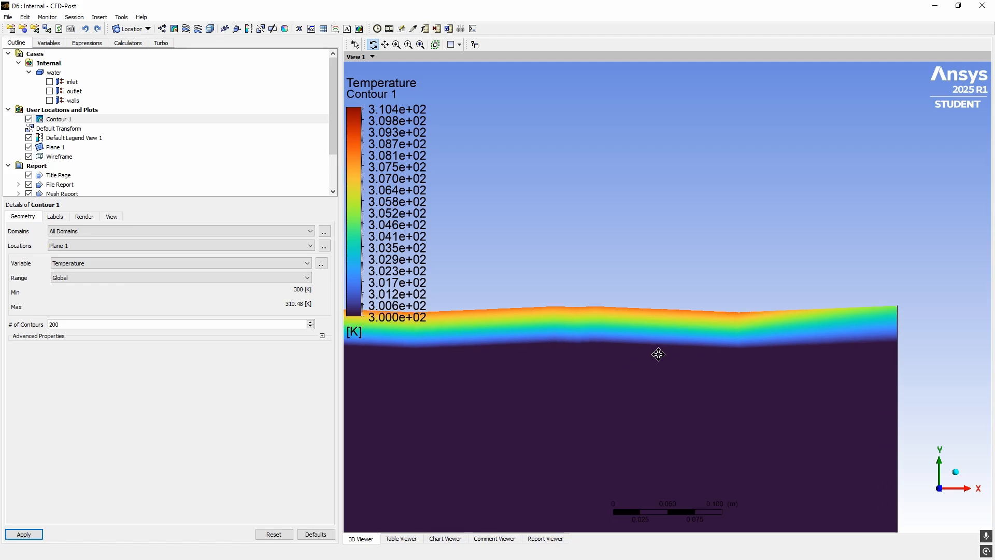
{"action": "scroll", "coordinate": [786, 250], "scroll_direction": "up", "scroll_amount": 1}
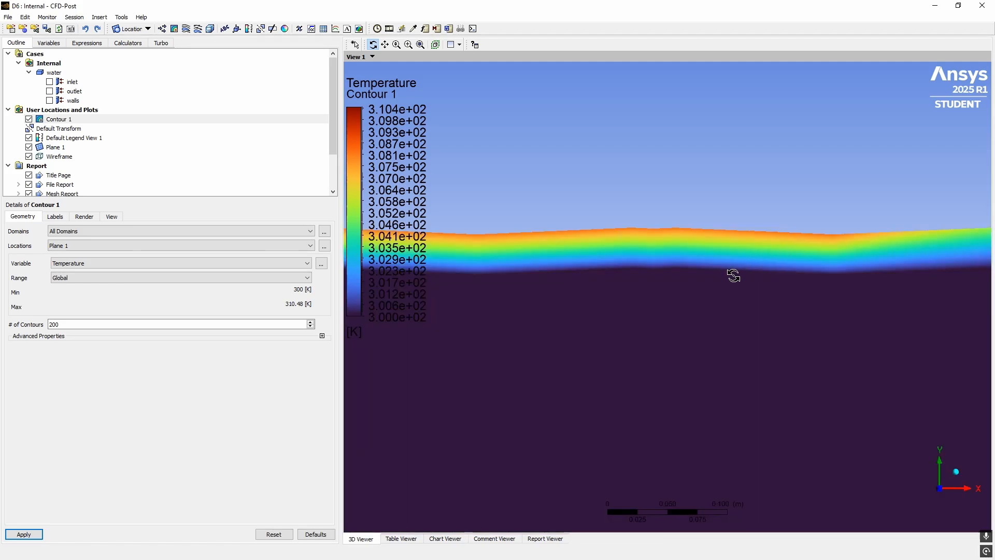
{"action": "left_click", "coordinate": [734, 276]}
{"action": "scroll", "coordinate": [735, 310], "scroll_direction": "up", "scroll_amount": 1}
{"action": "scroll", "coordinate": [735, 310], "scroll_direction": "up", "scroll_amount": 4}
{"action": "middle_click_drag", "start_coordinate": [767, 272], "coordinate": [544, 265], "text": "ctrl"}
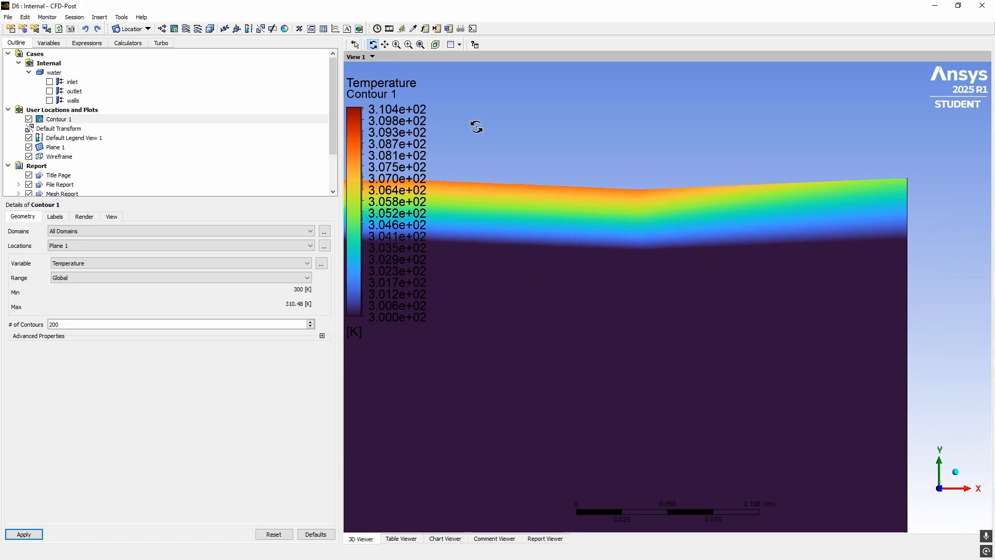
Probe Temperature near the wall (306.935 K) and in the cool pipe core
{"action": "left_click", "coordinate": [414, 29]}
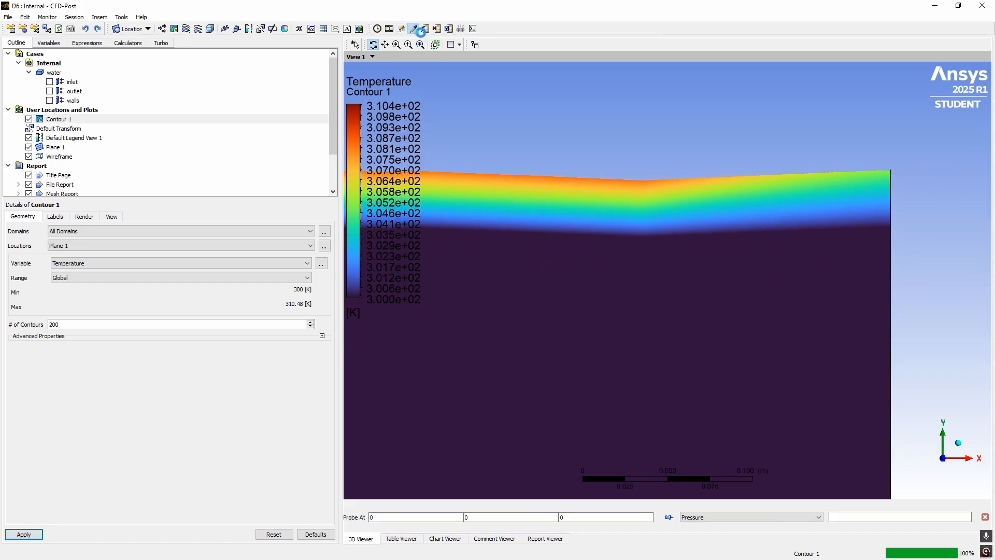
{"action": "left_click", "coordinate": [670, 185]}
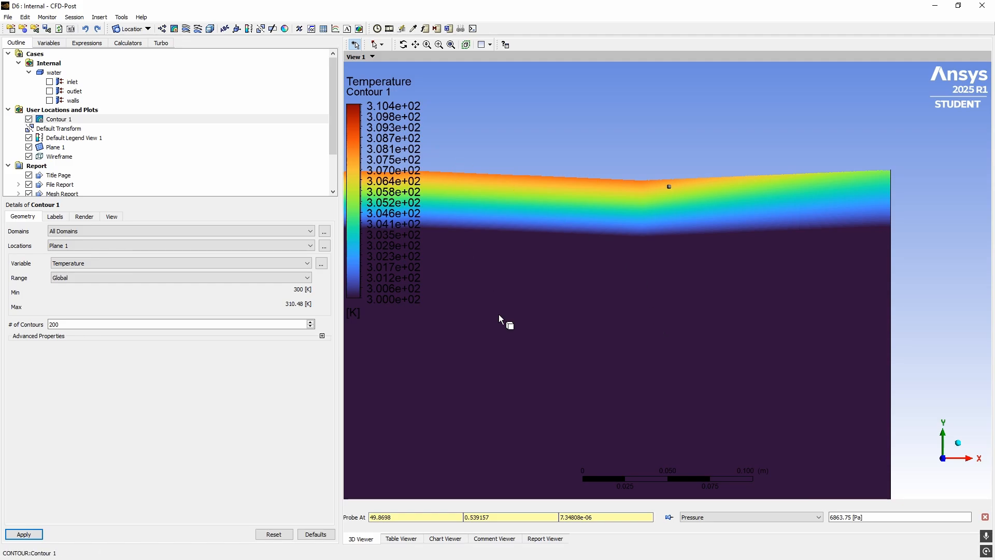
{"action": "left_click", "coordinate": [767, 519]}
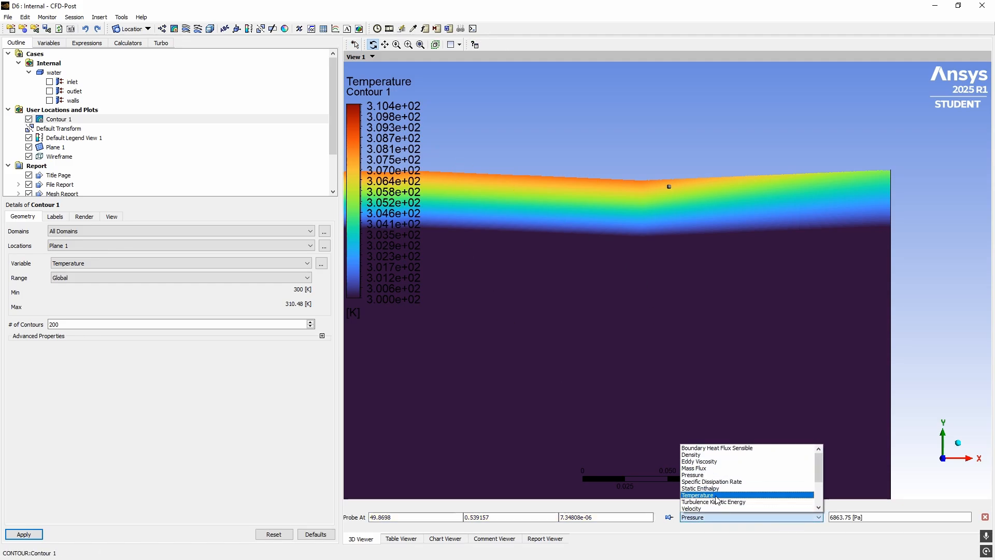
{"action": "left_click", "coordinate": [740, 492]}
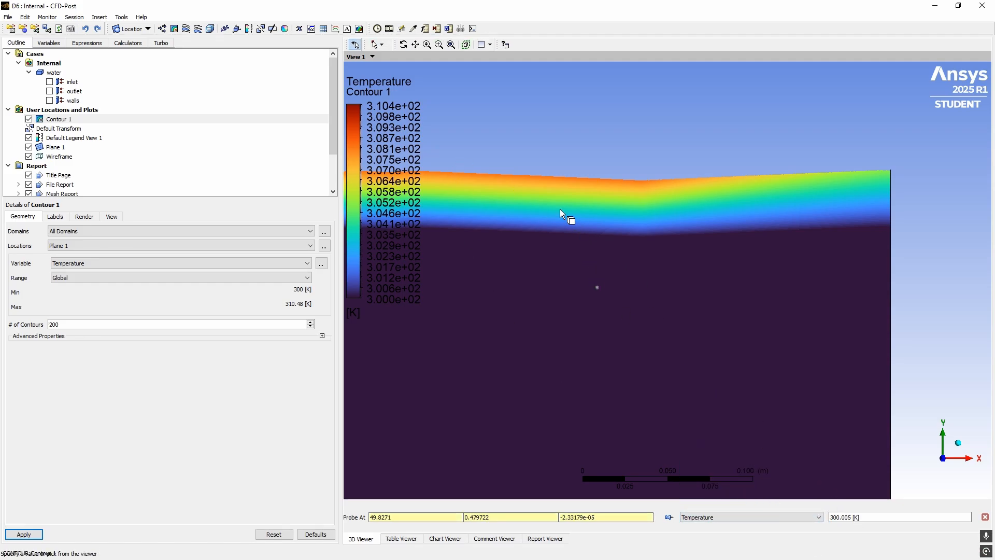
{"action": "left_click", "coordinate": [495, 183]}
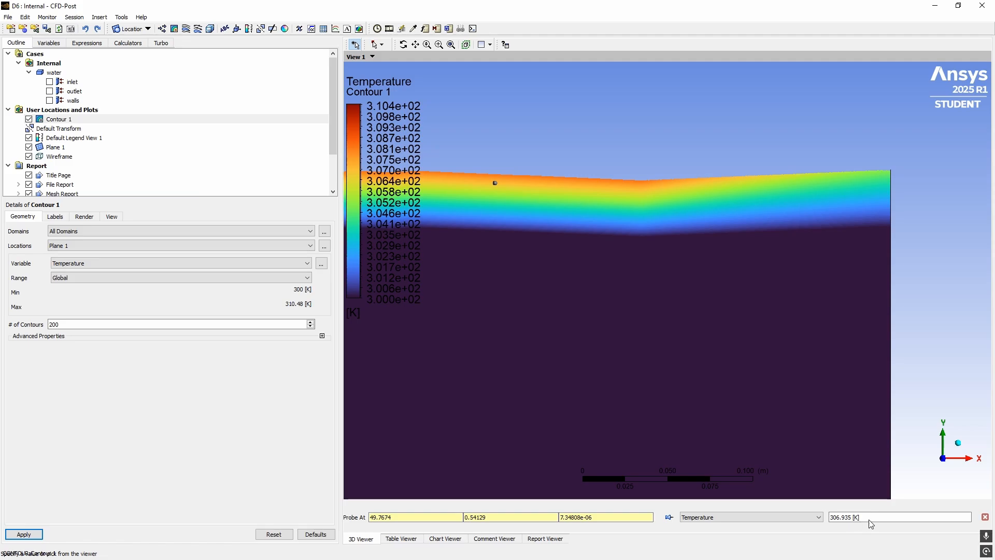
Zoom out and pan to bring the whole pipe back into view
{"action": "scroll", "coordinate": [579, 375], "scroll_direction": "down", "scroll_amount": 5}
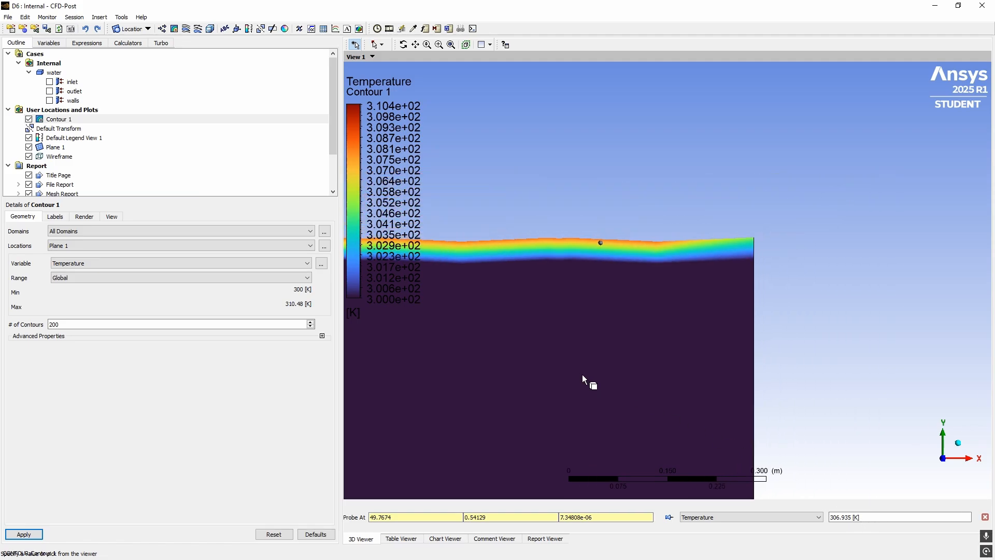
{"action": "scroll", "coordinate": [583, 375], "scroll_direction": "down", "scroll_amount": 2}
{"action": "middle_click_drag", "start_coordinate": [510, 364], "coordinate": [855, 341], "text": "ctrl"}
{"action": "middle_click_drag", "start_coordinate": [501, 342], "coordinate": [829, 335], "text": "ctrl"}
{"action": "middle_click_drag", "start_coordinate": [518, 342], "coordinate": [603, 341], "text": "ctrl"}
{"action": "scroll", "coordinate": [604, 341], "scroll_direction": "down", "scroll_amount": 4}
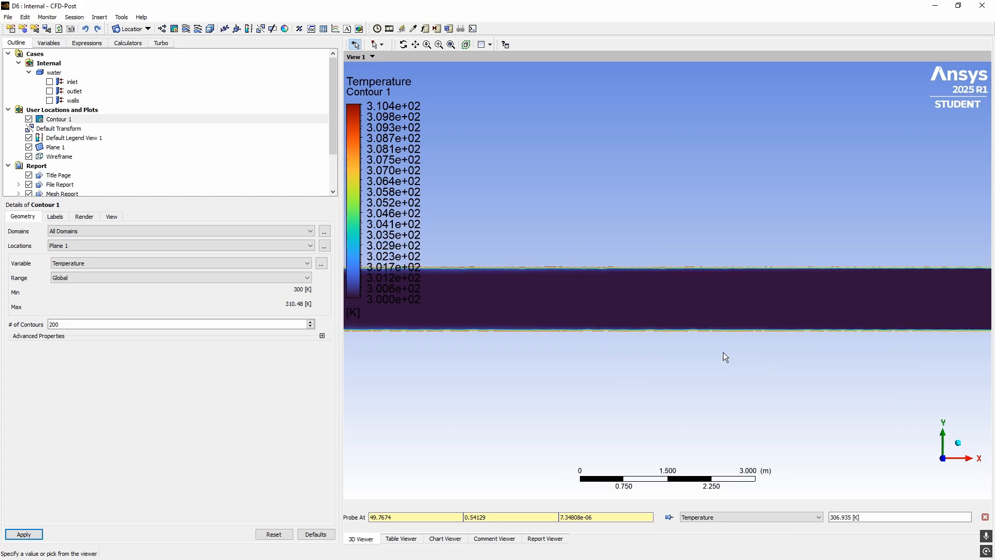
{"action": "middle_click_drag", "start_coordinate": [552, 314], "coordinate": [846, 319], "text": "ctrl"}
{"action": "scroll", "coordinate": [623, 332], "scroll_direction": "down", "scroll_amount": 9}
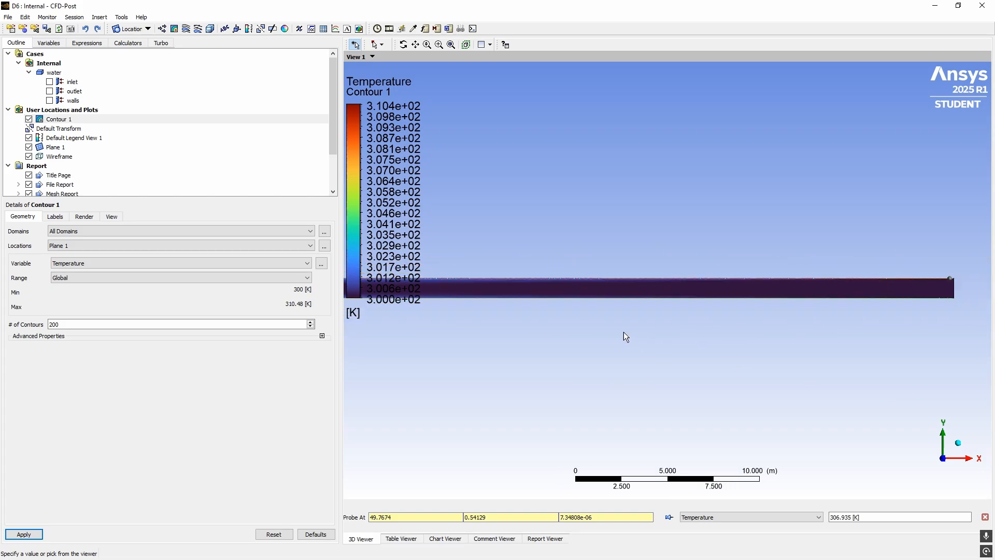
{"action": "middle_click_drag", "start_coordinate": [469, 291], "coordinate": [687, 289], "text": "ctrl"}
Change Contour 1's variable to Velocity and apply it
{"action": "left_click", "coordinate": [183, 263]}
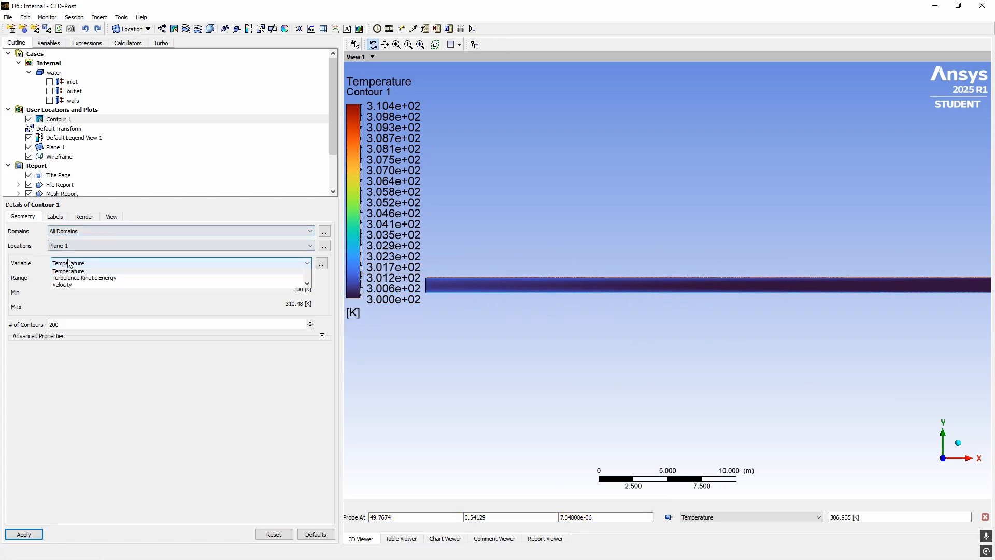
{"action": "left_click", "coordinate": [71, 332]}
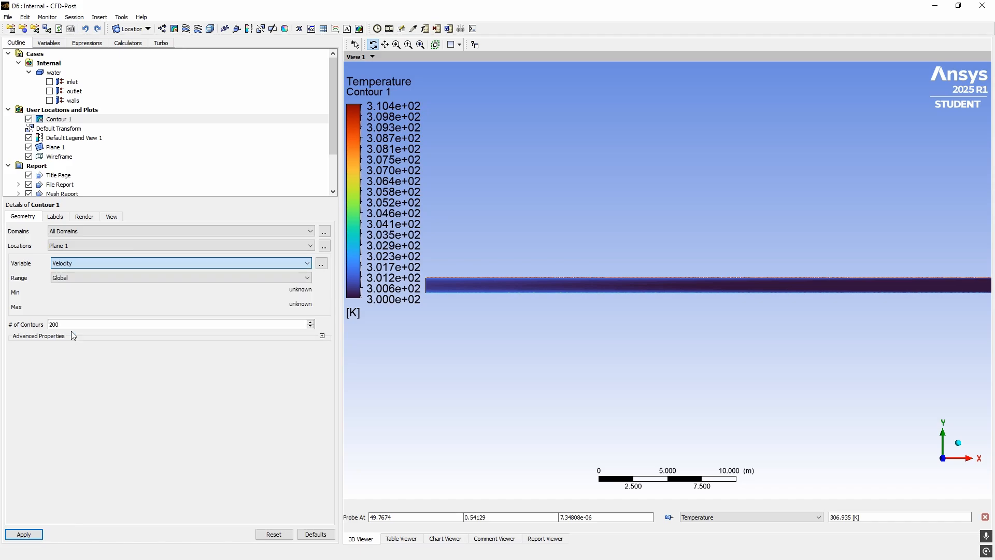
{"action": "left_click", "coordinate": [24, 534]}
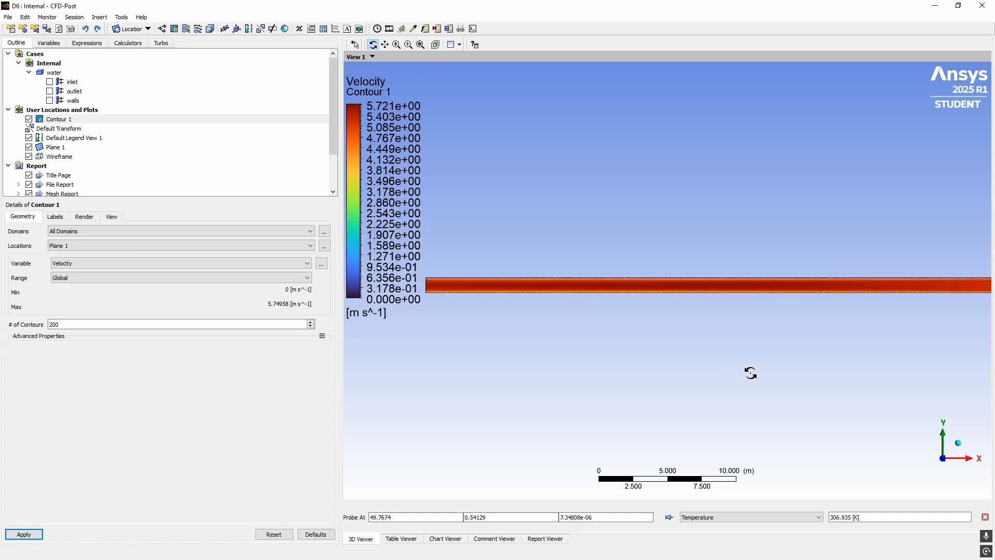
Rotate and zoom to inspect the velocity contour, then reset to a side view of the pipe
{"action": "left_click_drag", "start_coordinate": [751, 374], "coordinate": [624, 269]}
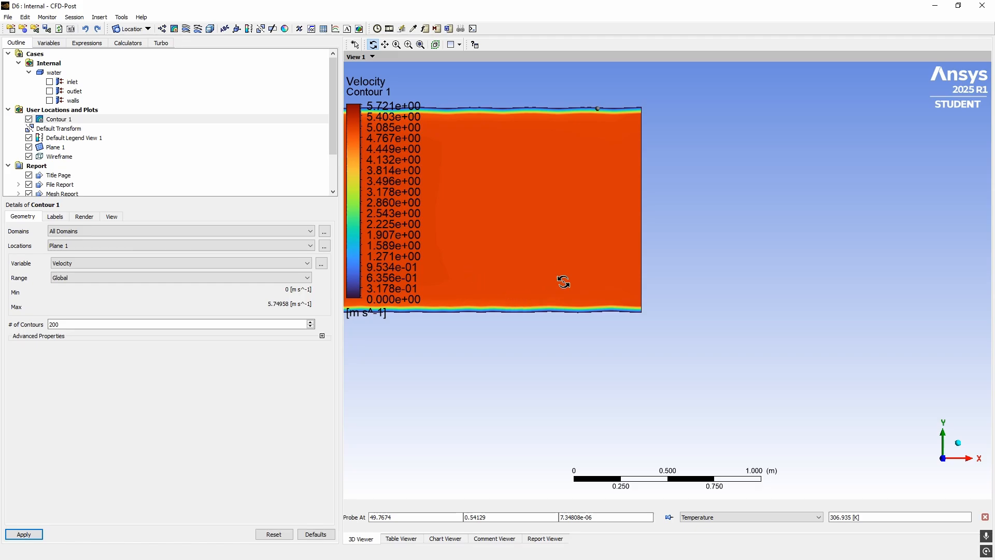
{"action": "left_click_drag", "start_coordinate": [562, 282], "coordinate": [621, 303]}
{"action": "scroll", "coordinate": [621, 302], "scroll_direction": "up", "scroll_amount": 3}
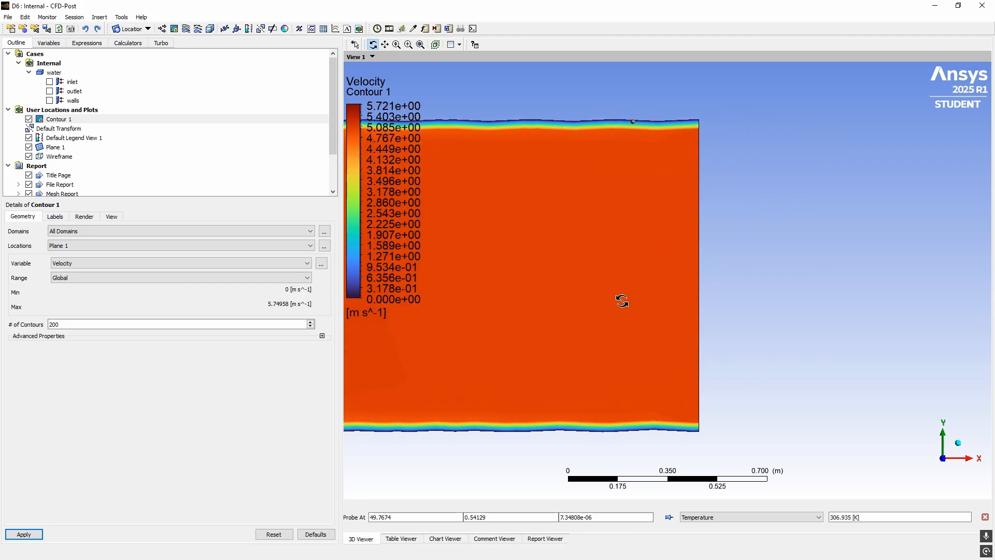
{"action": "middle_click_drag", "start_coordinate": [682, 326], "coordinate": [771, 286], "text": "ctrl"}
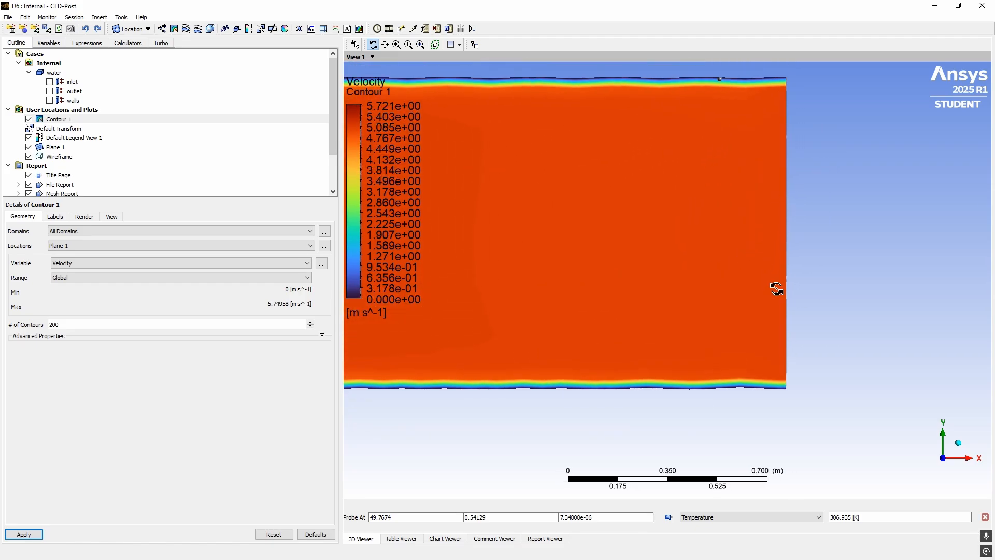
{"action": "left_click_drag", "start_coordinate": [775, 287], "coordinate": [768, 307]}
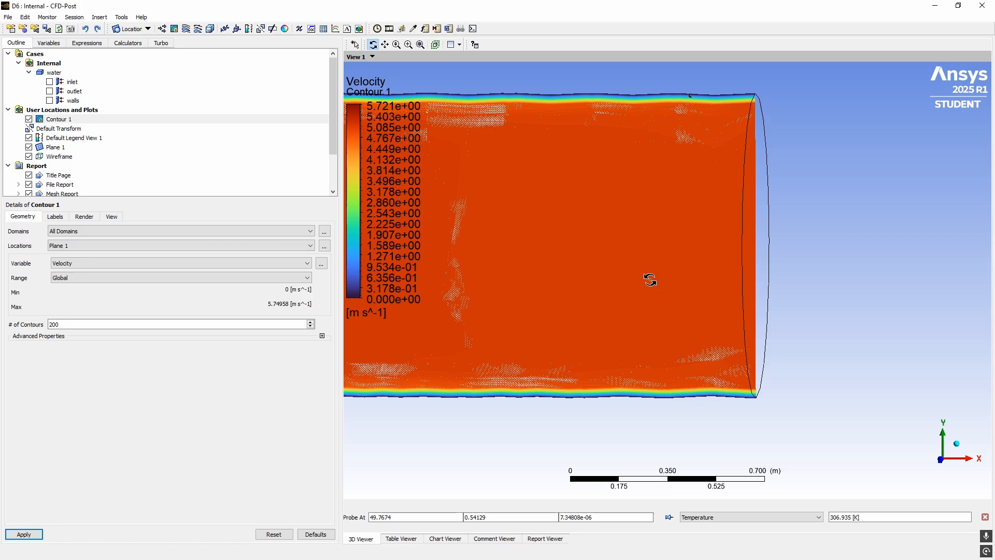
{"action": "left_click", "coordinate": [944, 468]}
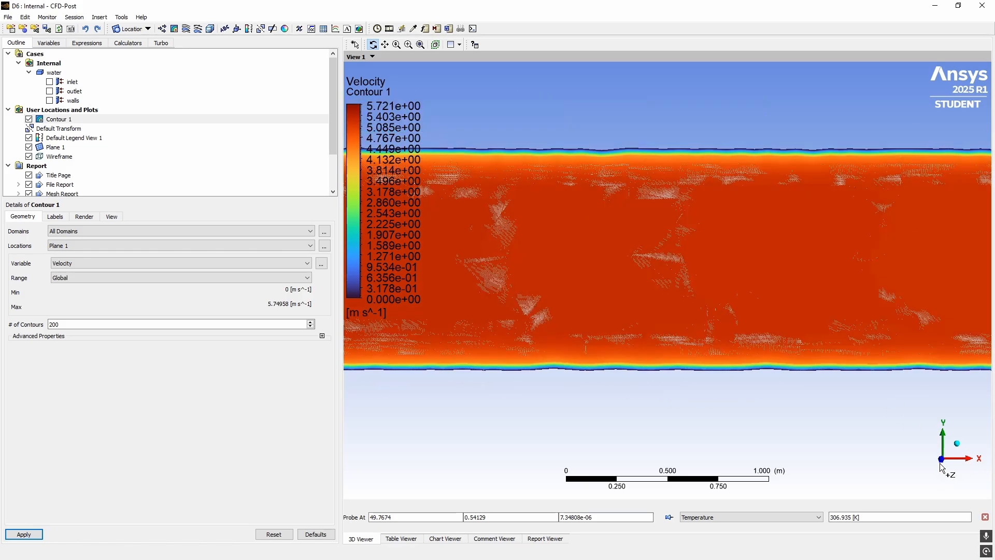
Close CFD-Post and place a Fluid Flow (CFX) system in an empty area of the Project Schematic
{"action": "left_click", "coordinate": [982, 7]}
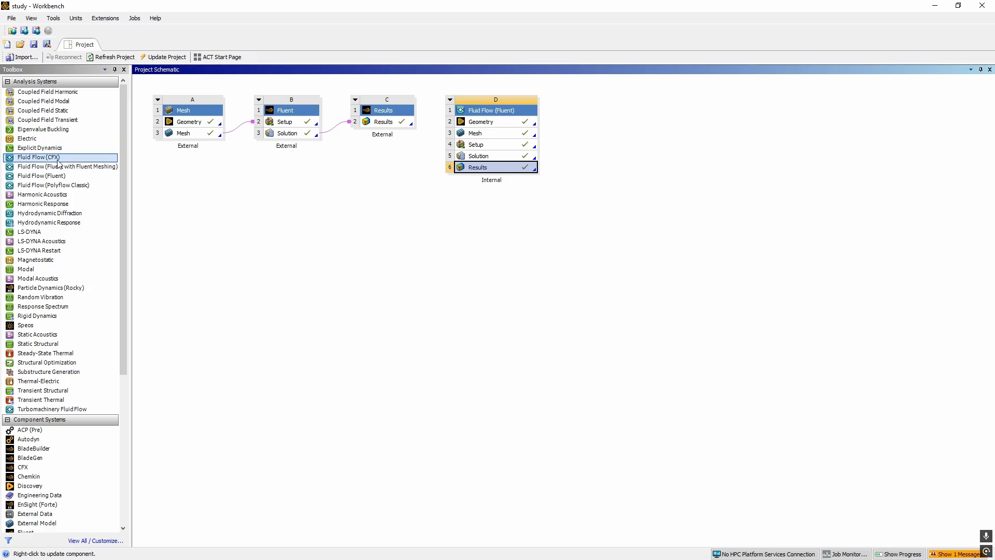
{"action": "left_click_drag", "start_coordinate": [55, 161], "coordinate": [580, 127]}
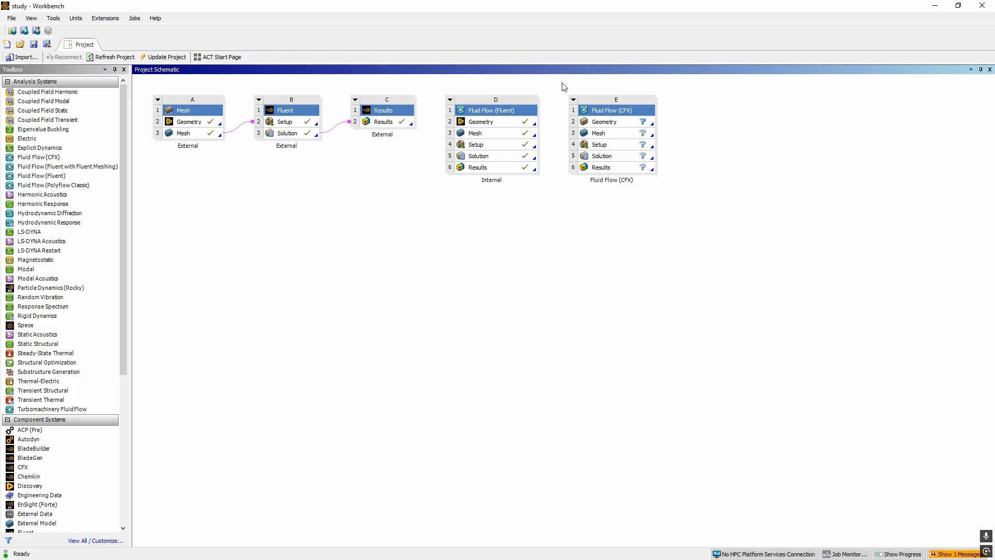
{"action": "left_click_drag", "start_coordinate": [564, 86], "coordinate": [691, 214]}
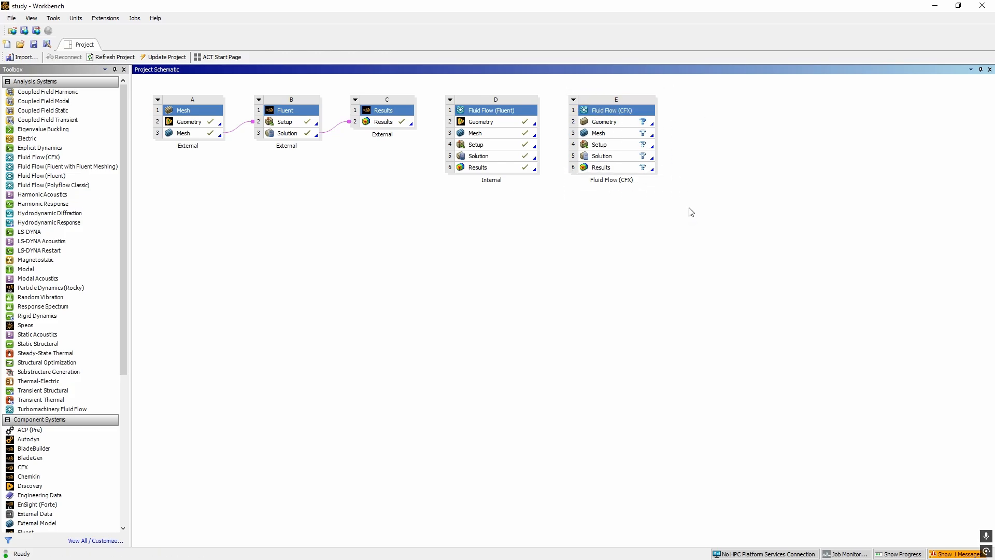